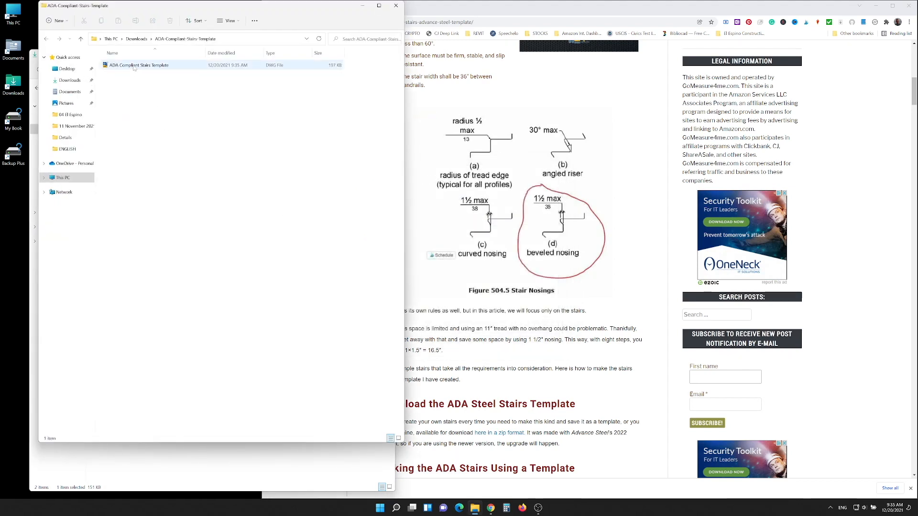
Step: Select the ADA-Compliant Stairs Template drawing file in the downloaded template folder
click(134, 68)
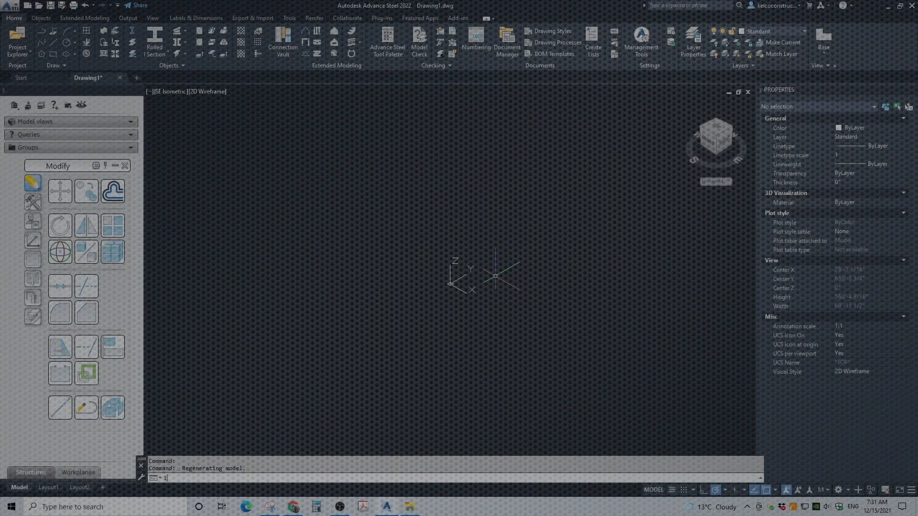
Step: Draw an 11-inch line from the origin (0,0,0) along the Y axis to mark the step depth
text(L)
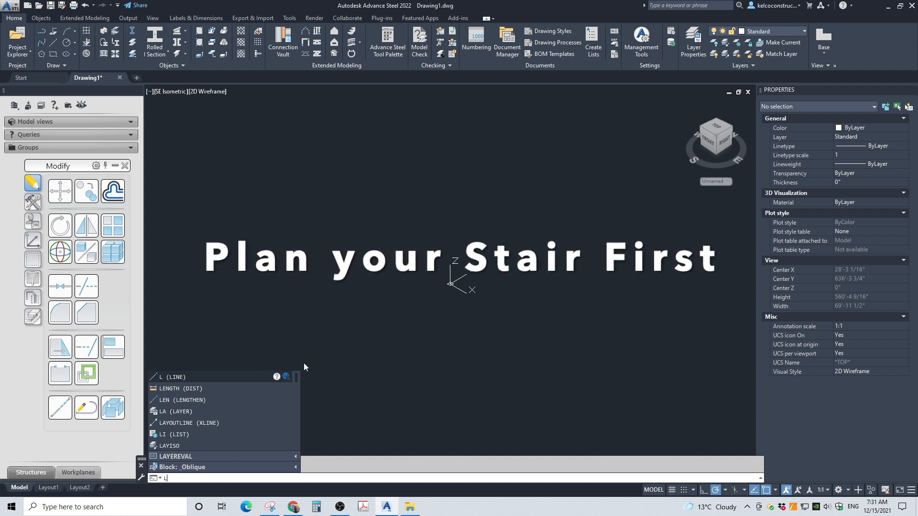
click(214, 377)
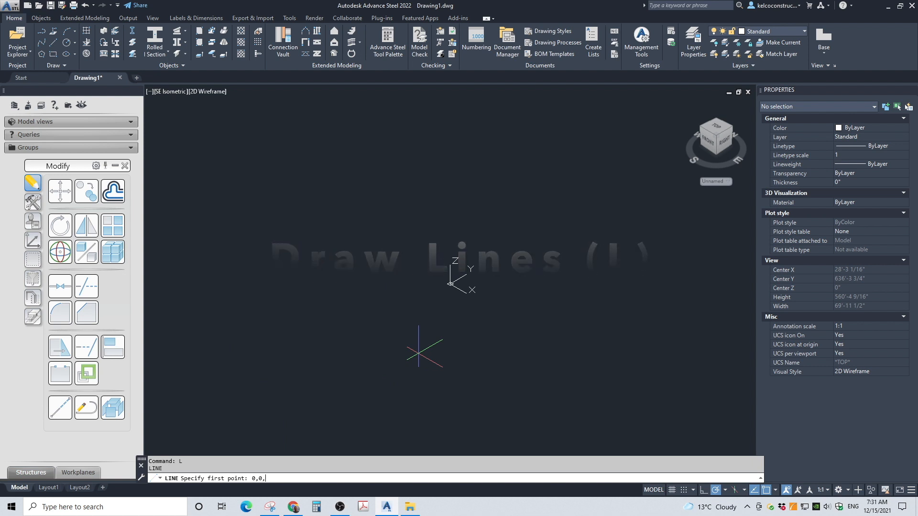
key(Return)
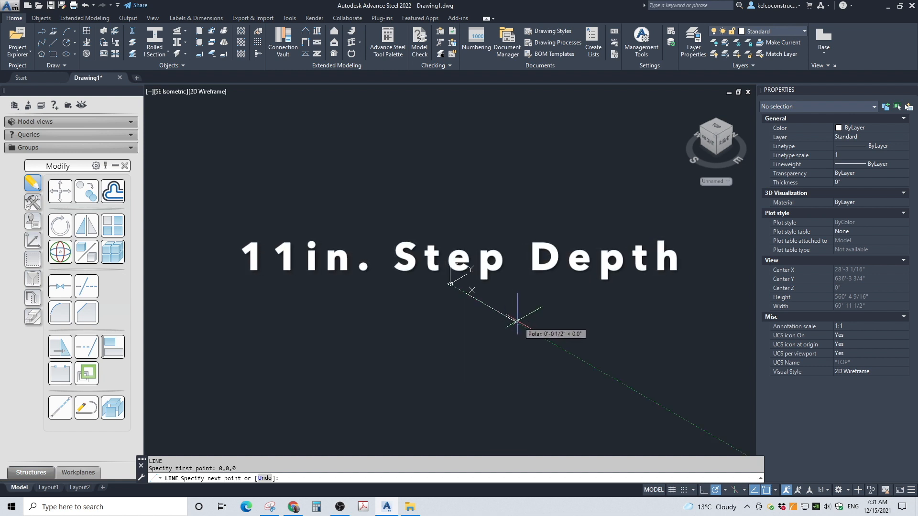
scroll(472, 272, up, 5)
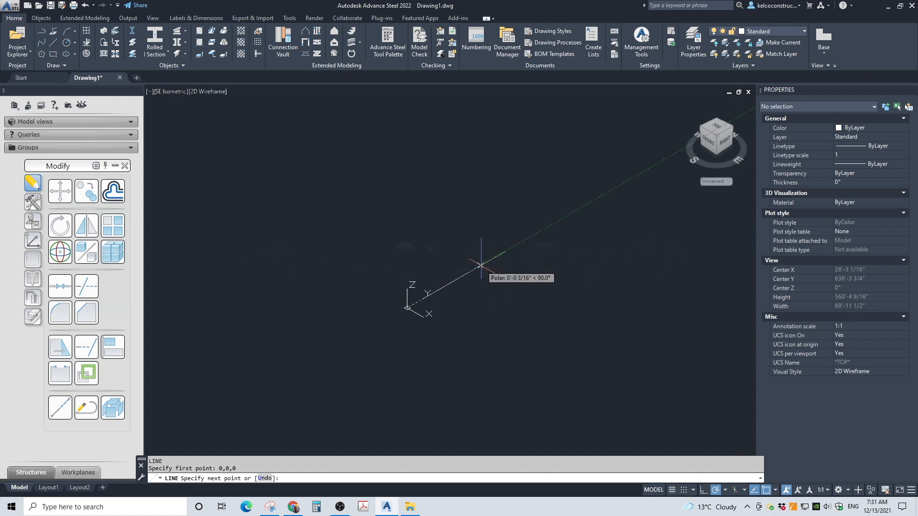
key(Return)
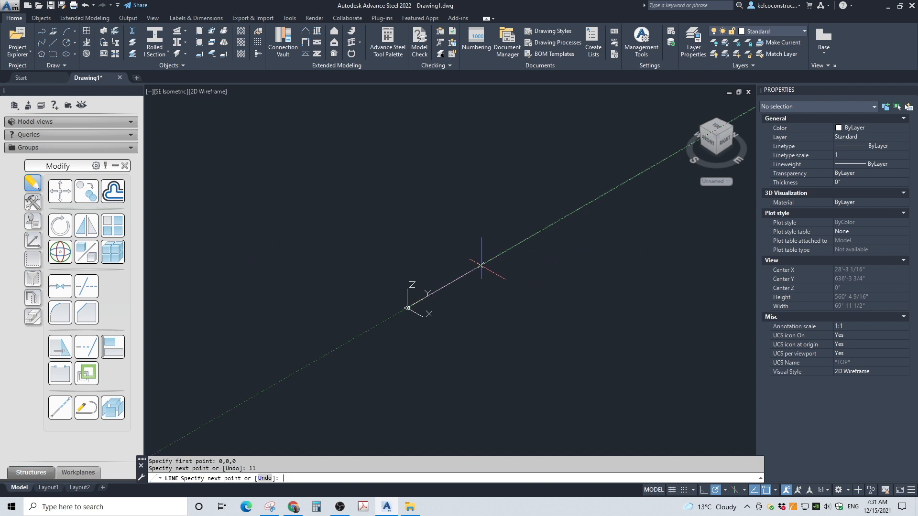
scroll(299, 368, down, 6)
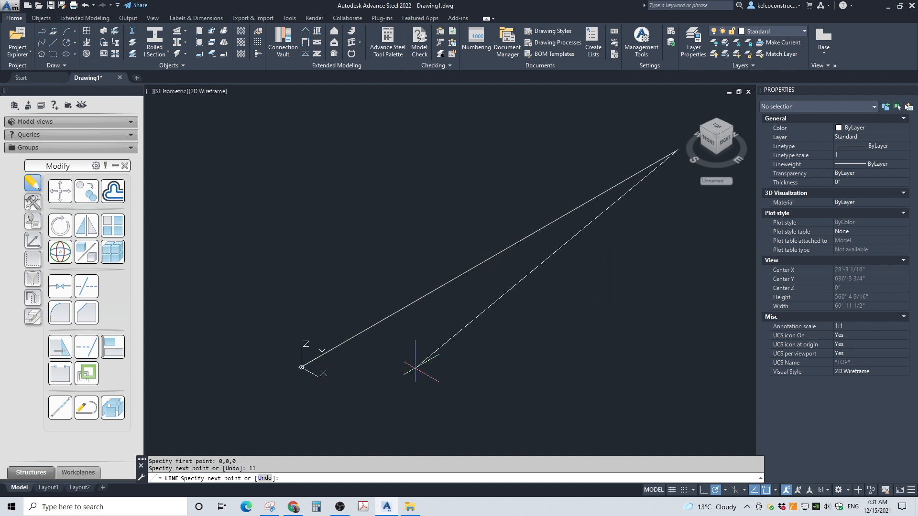
key(Escape)
Step: Start a second line at the origin with a 1.5-inch segment along the X axis for the stringer
scroll(363, 267, down, 4)
scroll(385, 293, up, 2)
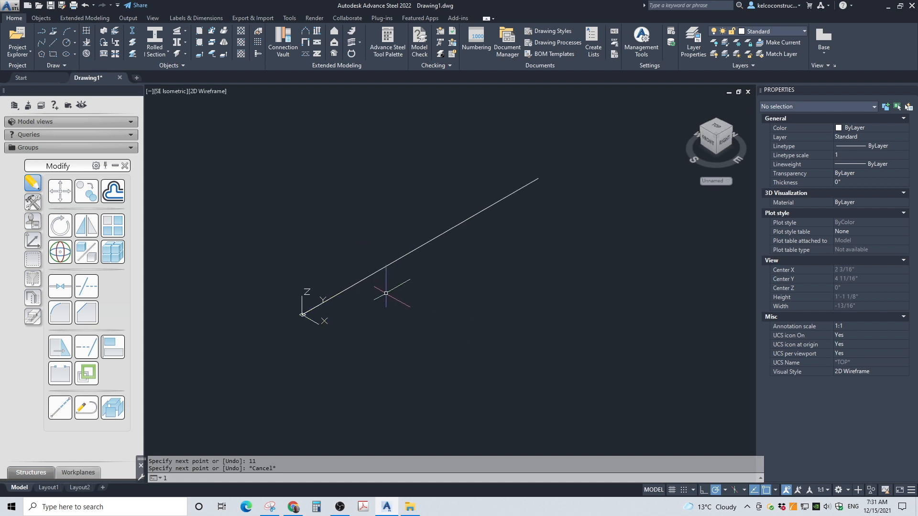
text(l)
key(Return)
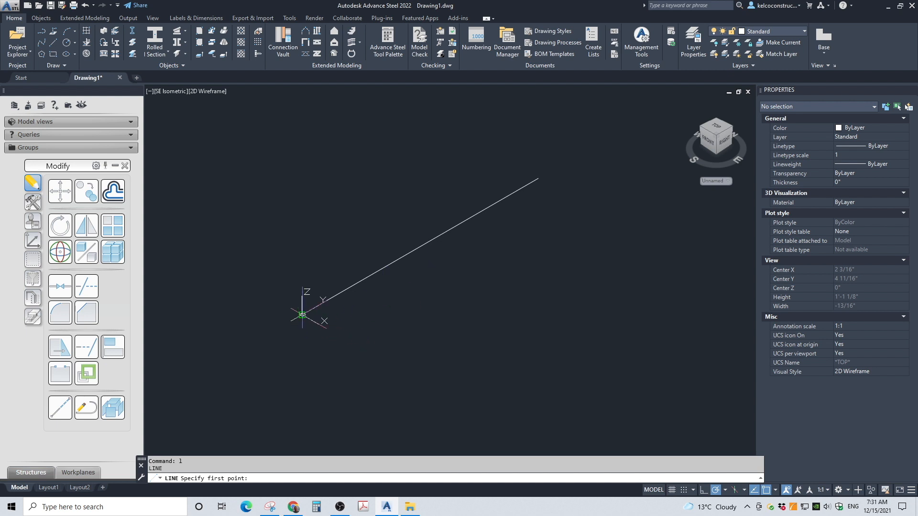
click(302, 314)
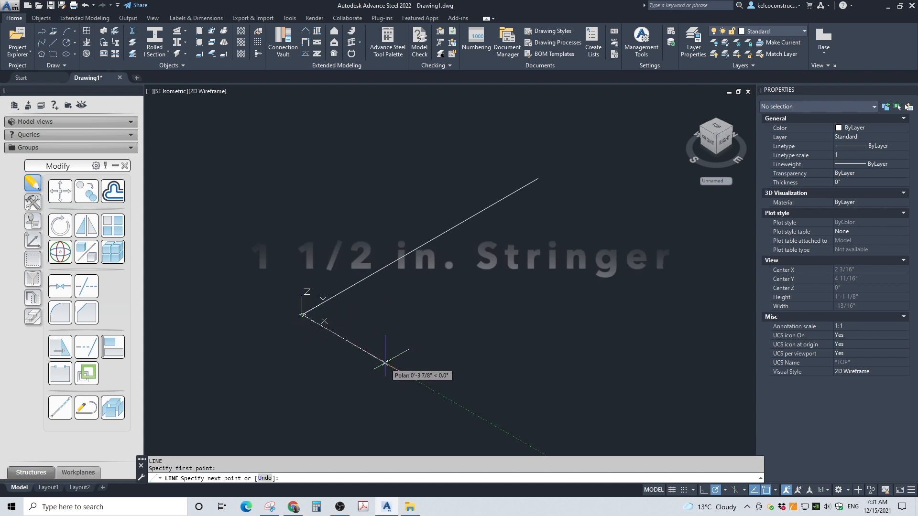
text(1.)
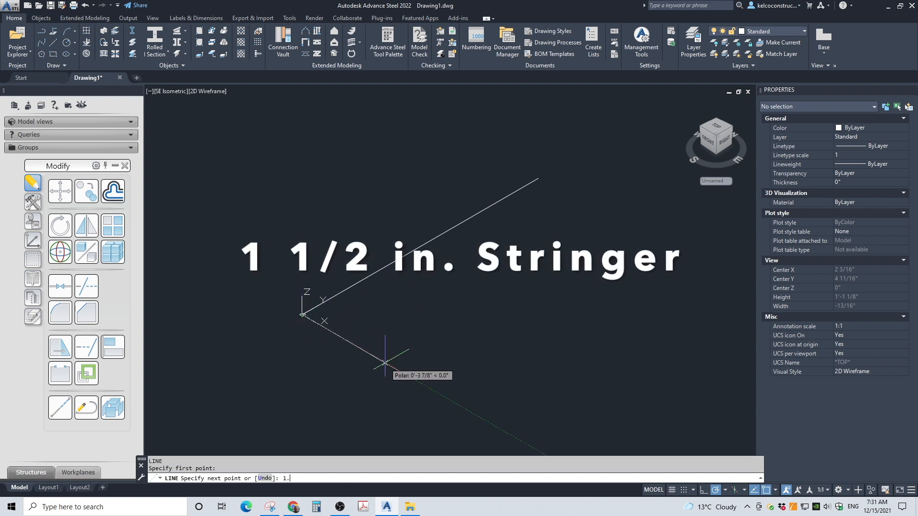
text(5)
key(Return)
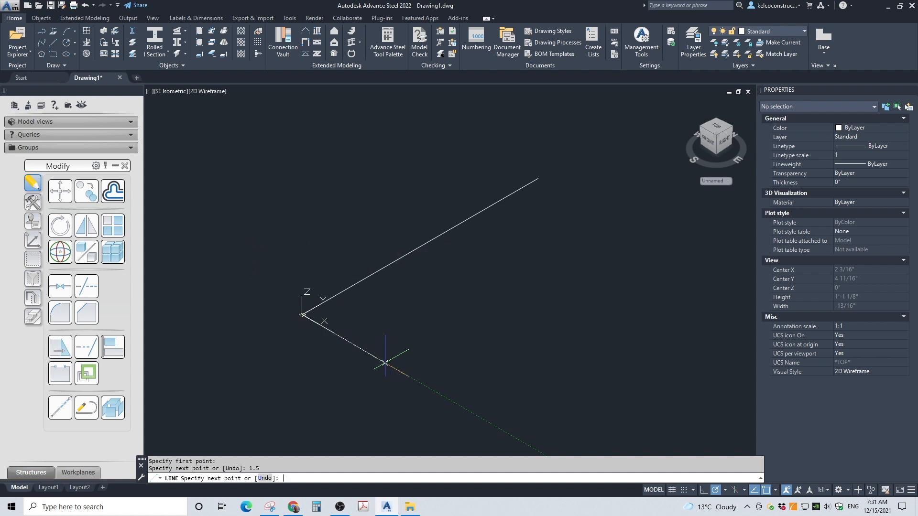
Step: Continue the line along X with a 1.5-inch separation segment and a 1.25-inch handrail segment
scroll(445, 352, down, 2)
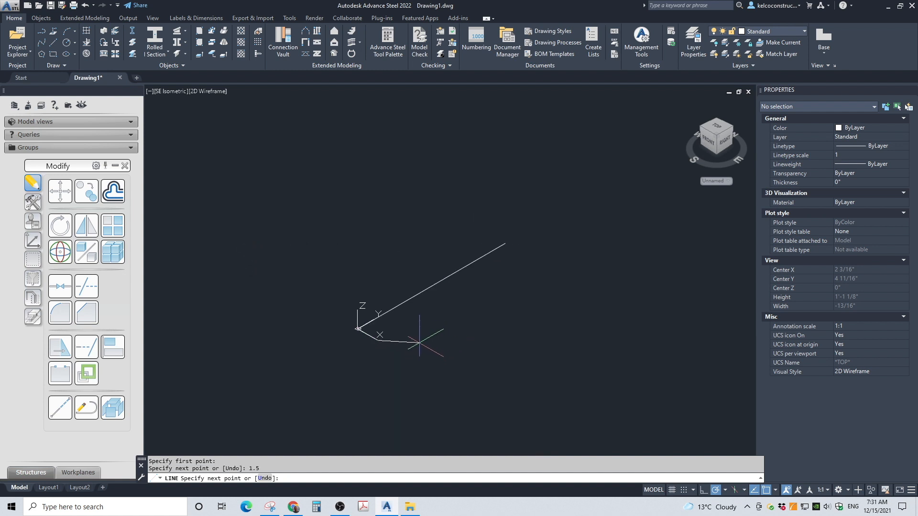
scroll(358, 329, down, 2)
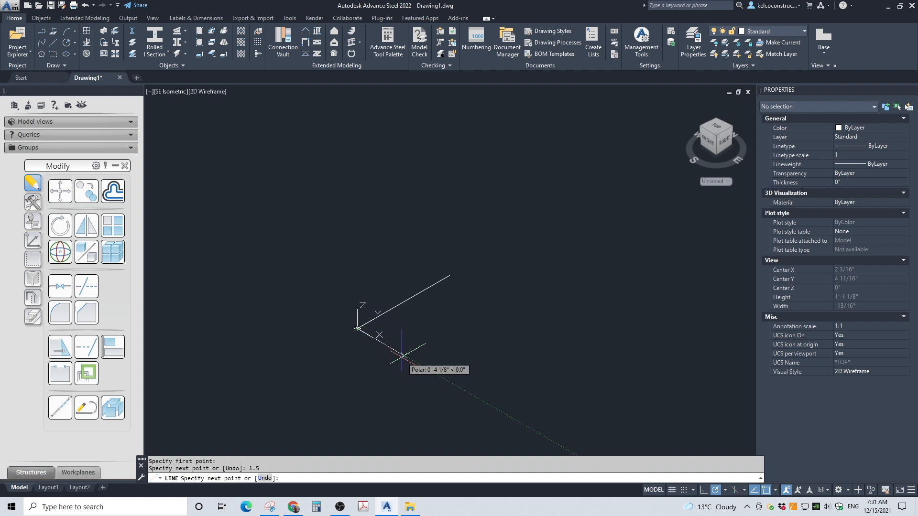
text(1.5)
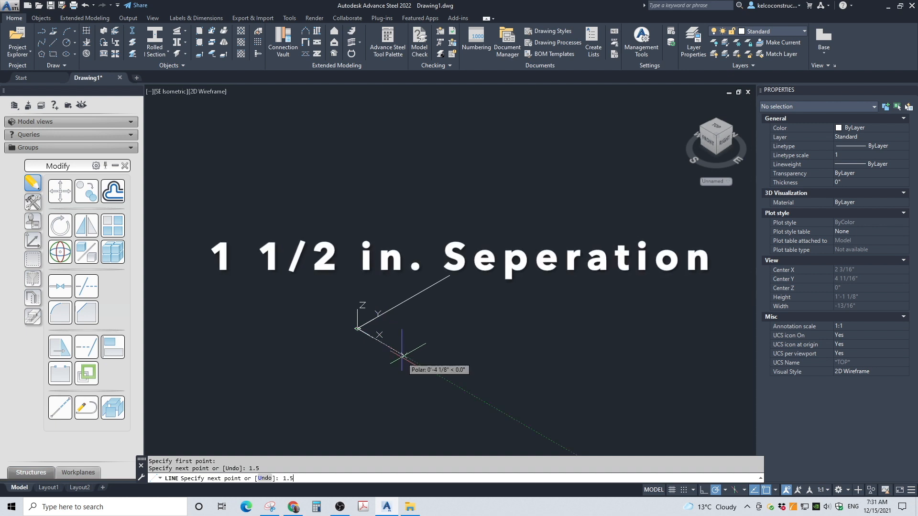
key(Return)
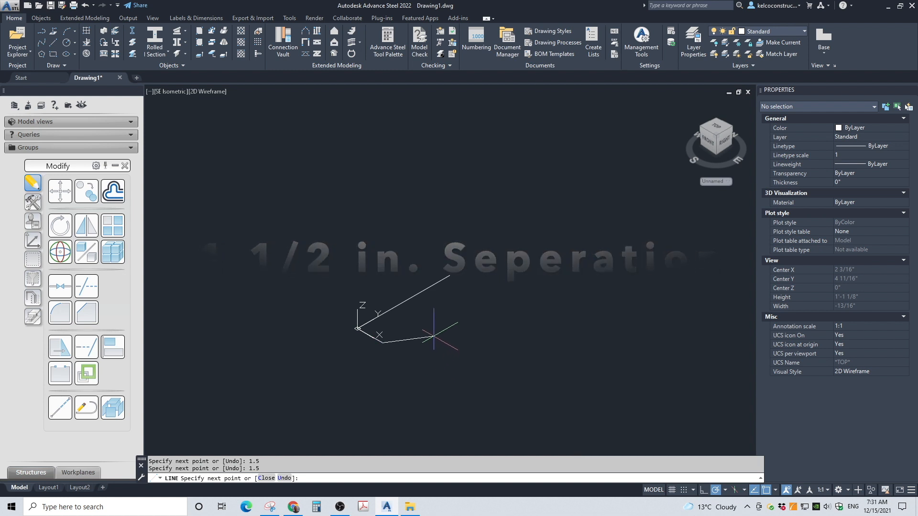
text(1.25)
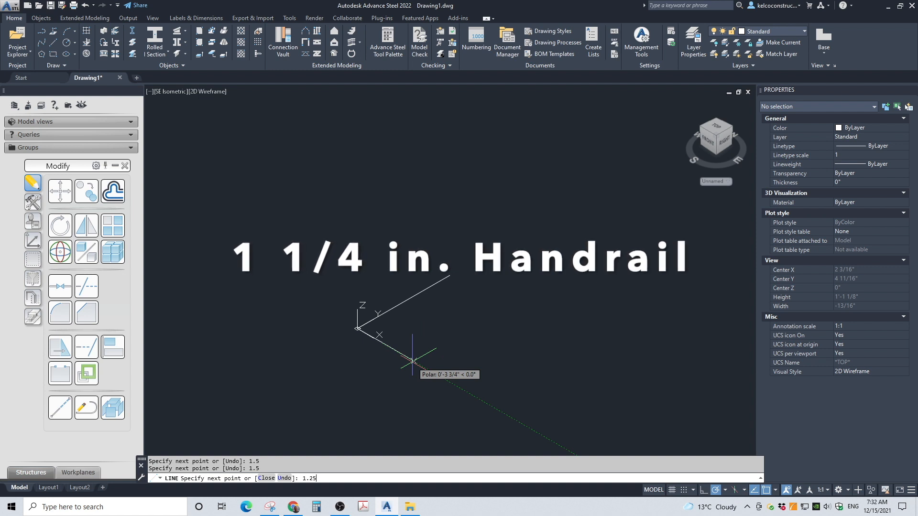
key(Return)
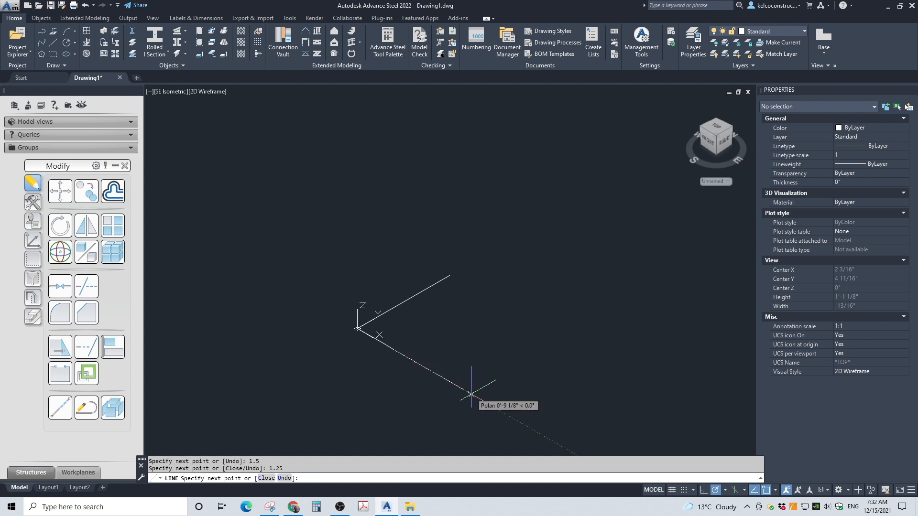
Step: Add a 36-inch segment along X for the clear stair width and finish the line
text(36)
key(Return)
scroll(336, 363, down, 5)
key(Escape)
Step: Delete the 1.5-inch separation segment between the stringer and handrail lines
scroll(340, 383, up, 2)
scroll(309, 330, up, 6)
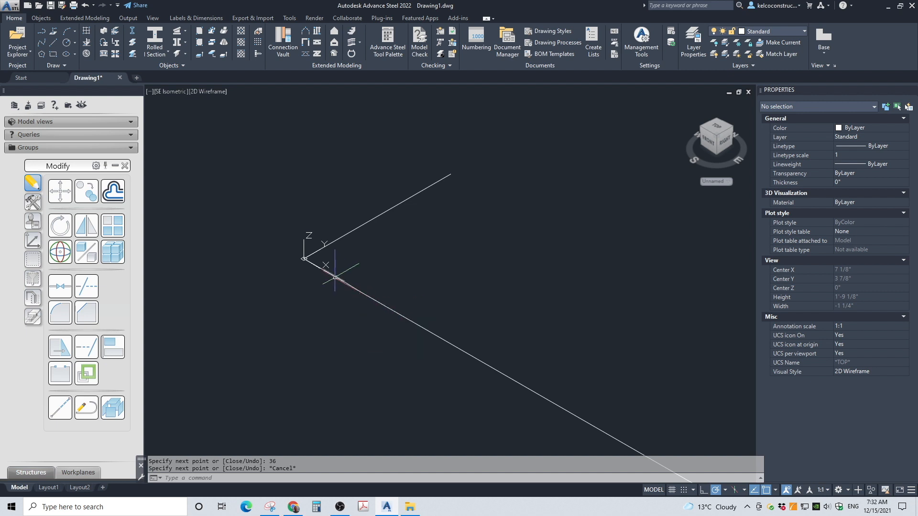
click(335, 277)
key(Delete)
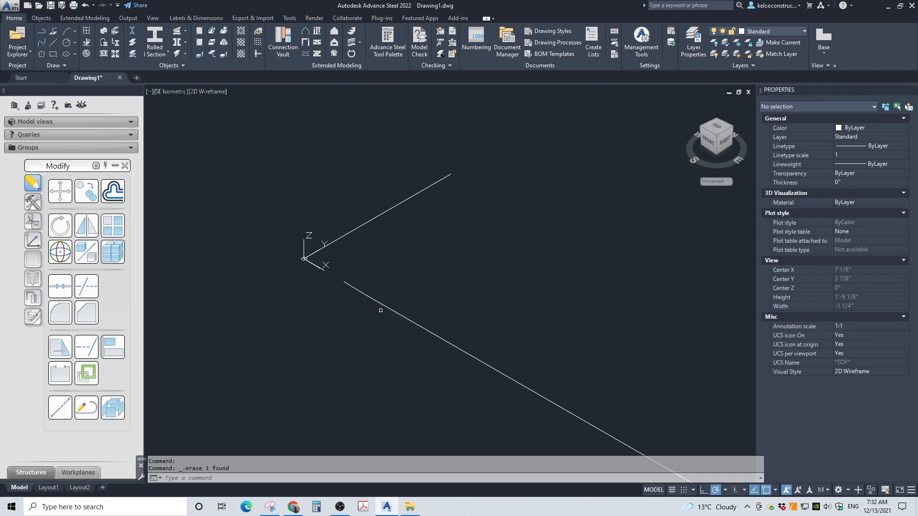
Step: Draw a center line about 6 inches long from the midpoint of the 36-inch line, in the negative Y direction
text(l)
key(Return)
scroll(407, 319, down, 5)
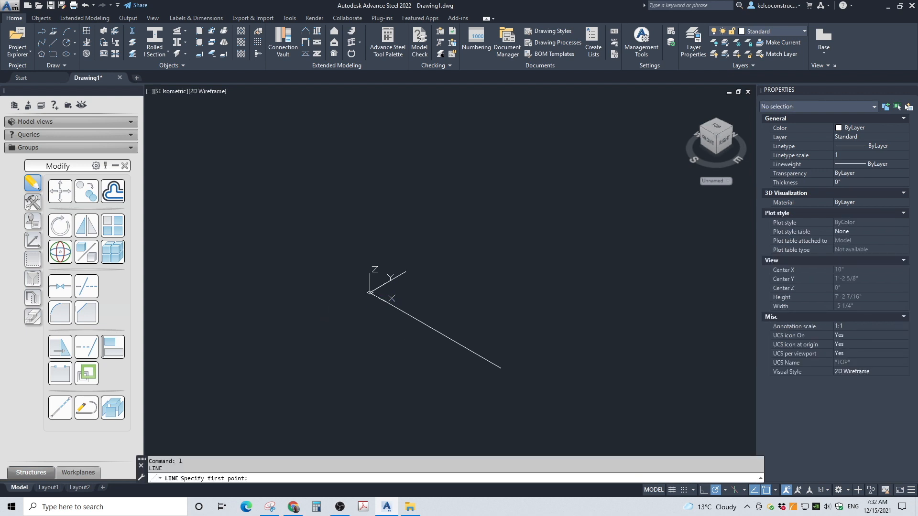
click(442, 334)
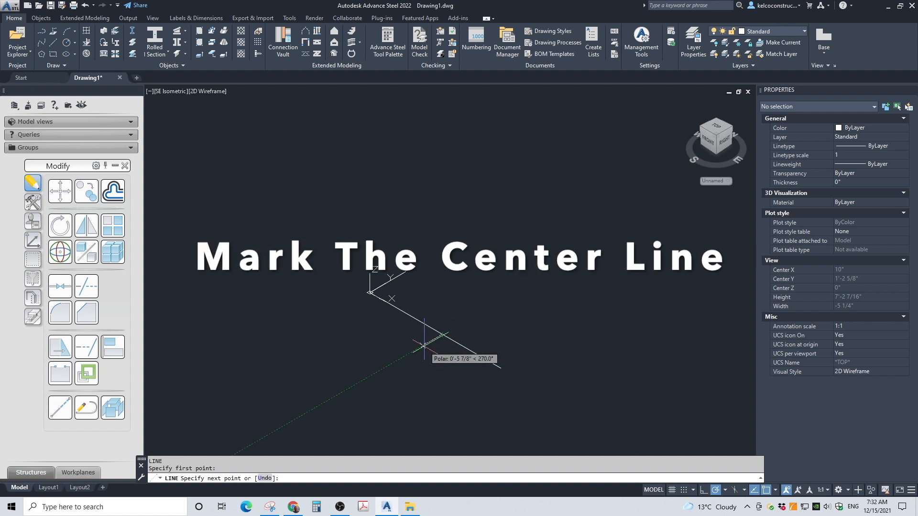
key(Escape)
key(Escape)
Step: Mirror the stringer and handrail segments about the center line, keeping the source objects
click(338, 240)
key(Escape)
click(342, 260)
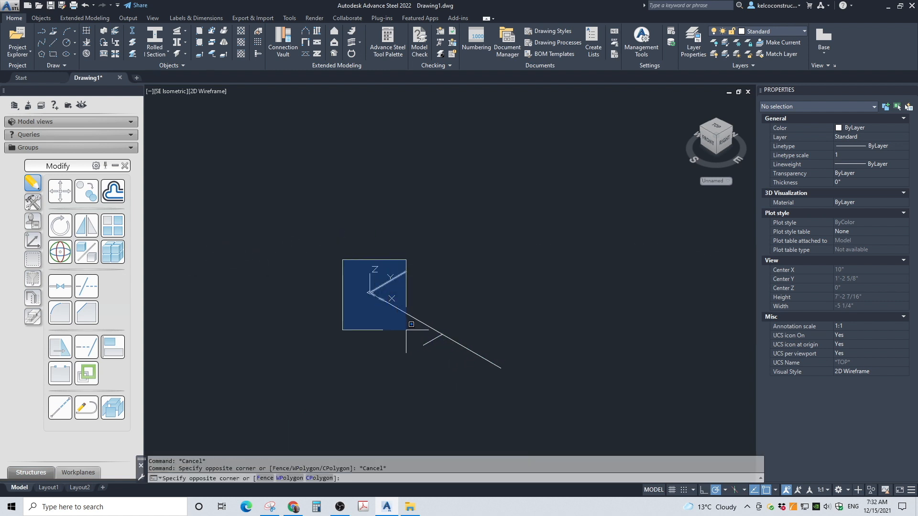
click(399, 329)
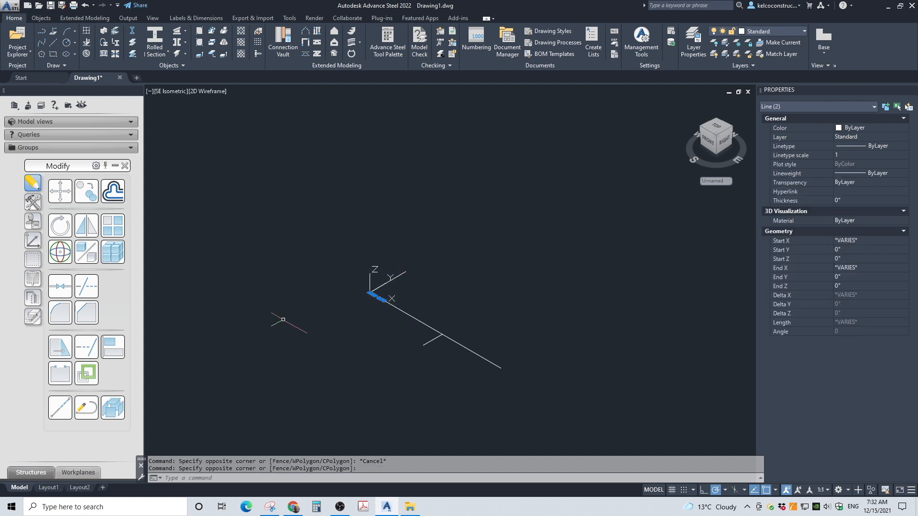
click(83, 228)
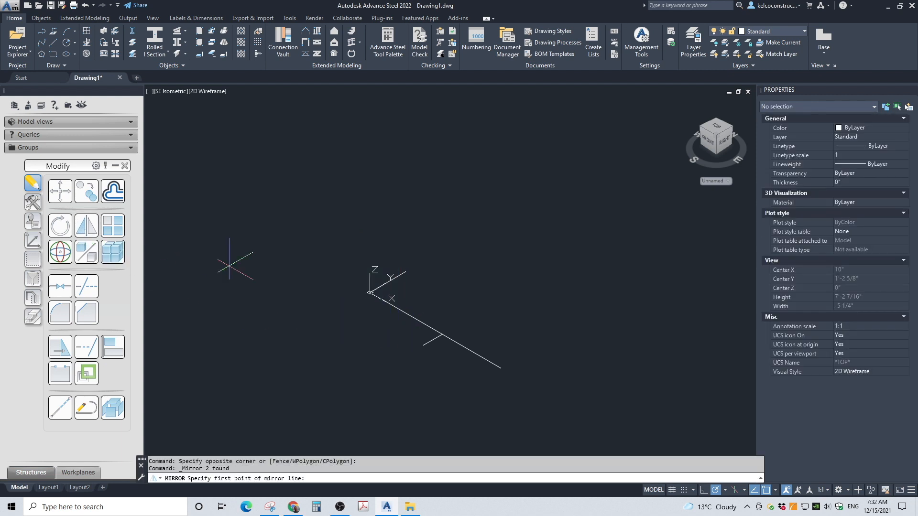
click(442, 334)
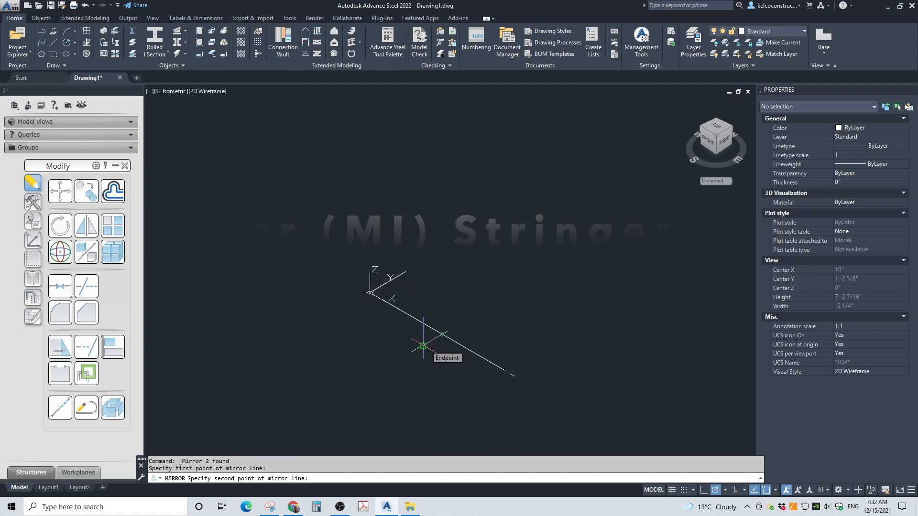
click(423, 345)
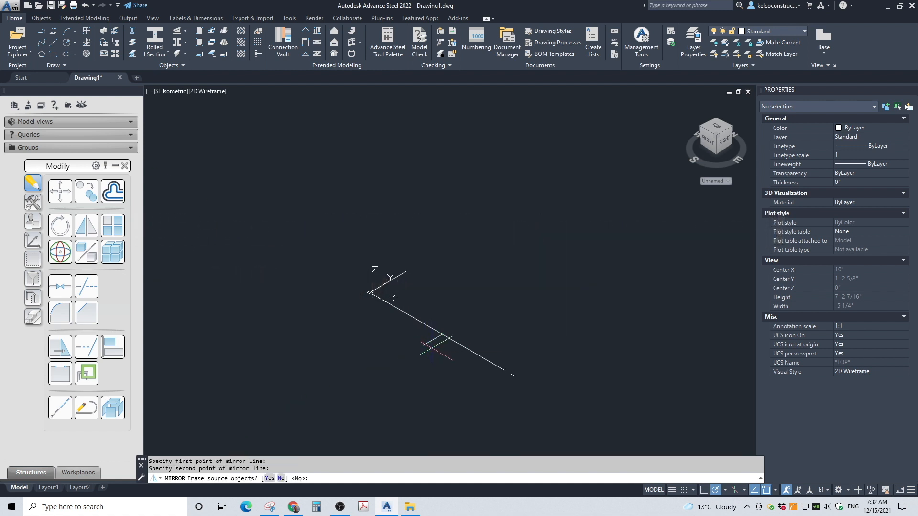
key(Return)
key(Escape)
key(Escape)
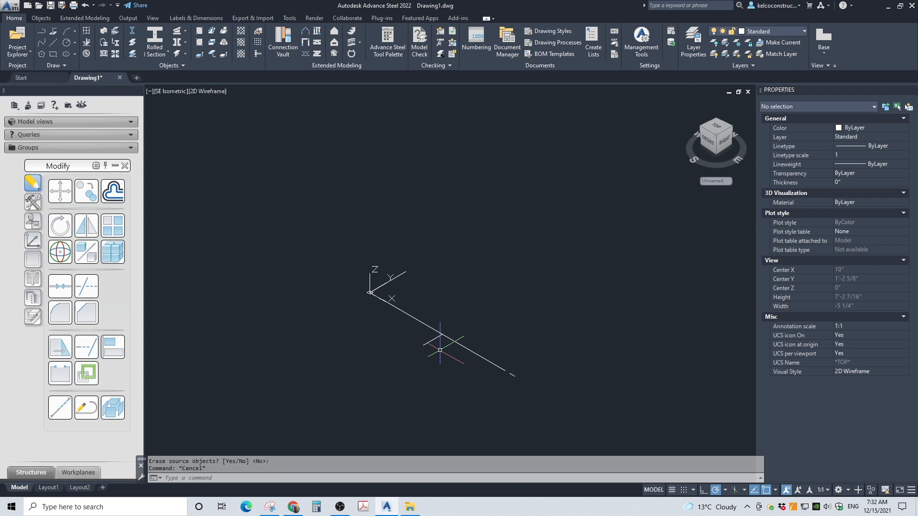
Step: Combine all the stair layout lines into a single unnamed group
scroll(375, 302, up, 5)
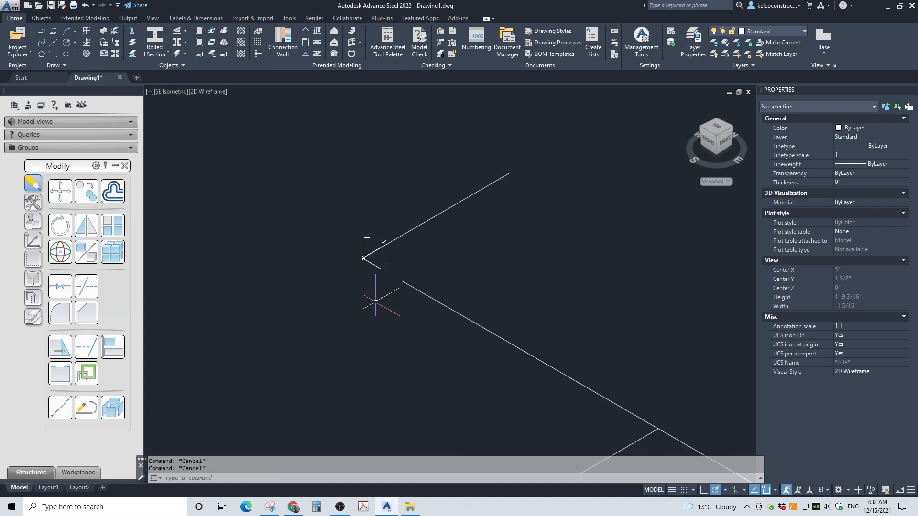
scroll(332, 240, down, 4)
click(291, 184)
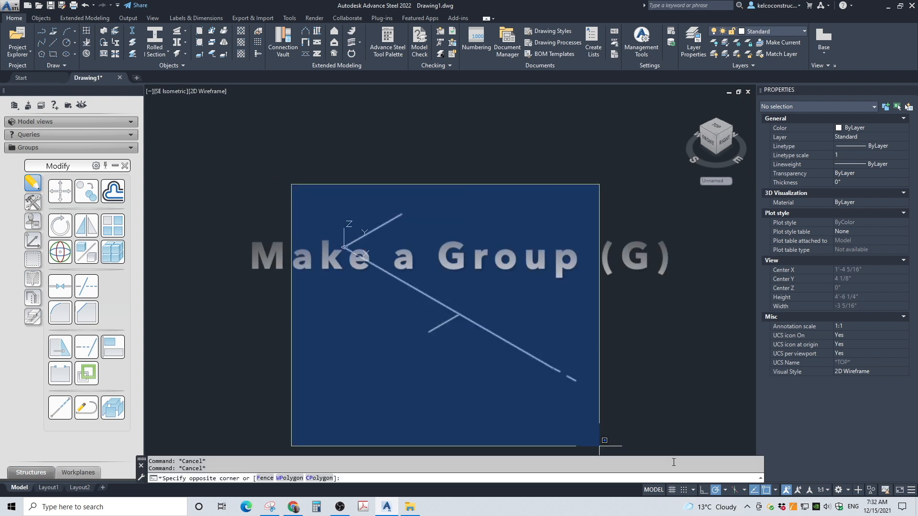
click(625, 419)
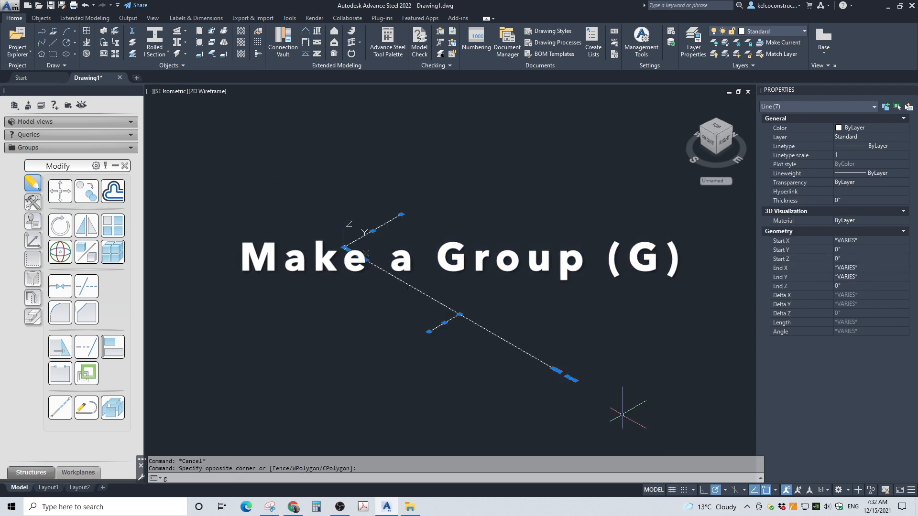
text(g)
key(Return)
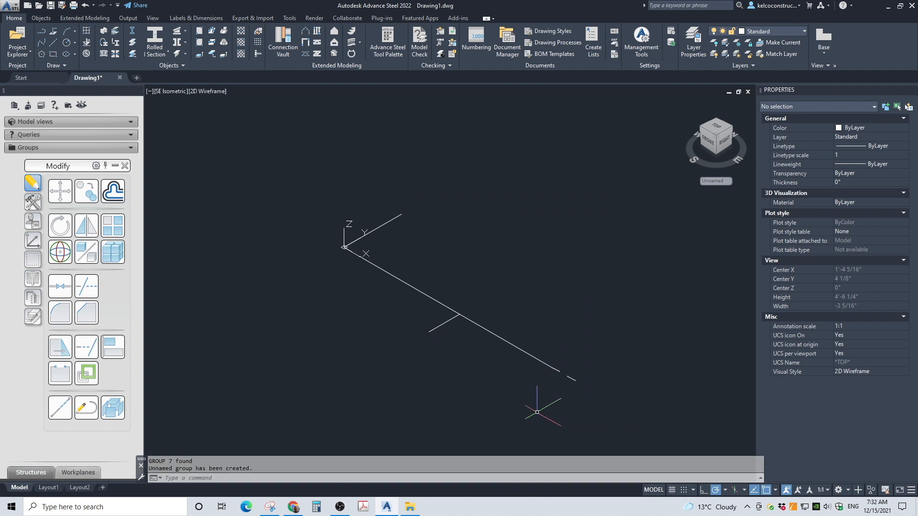
Step: Draw the stringer rectangle from the inner end of the stringer segment to the far end of the step-depth line
text(RE)
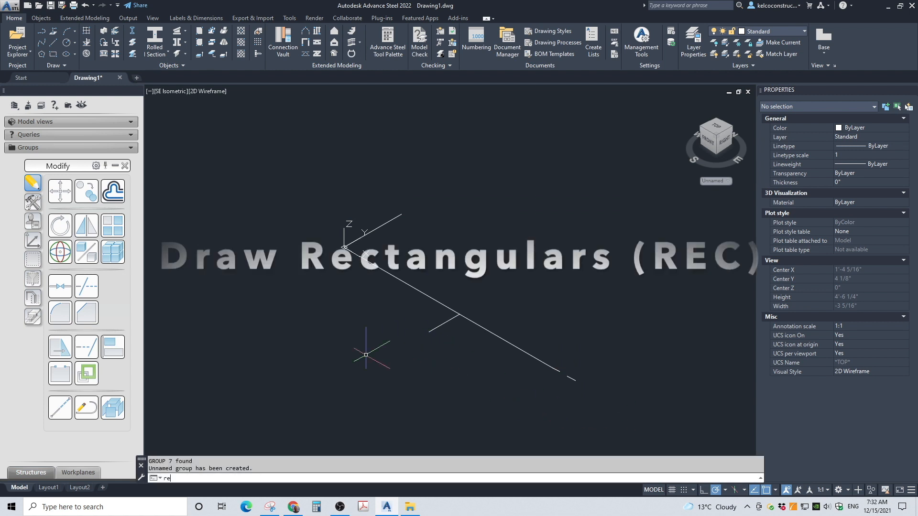
text(C)
key(Return)
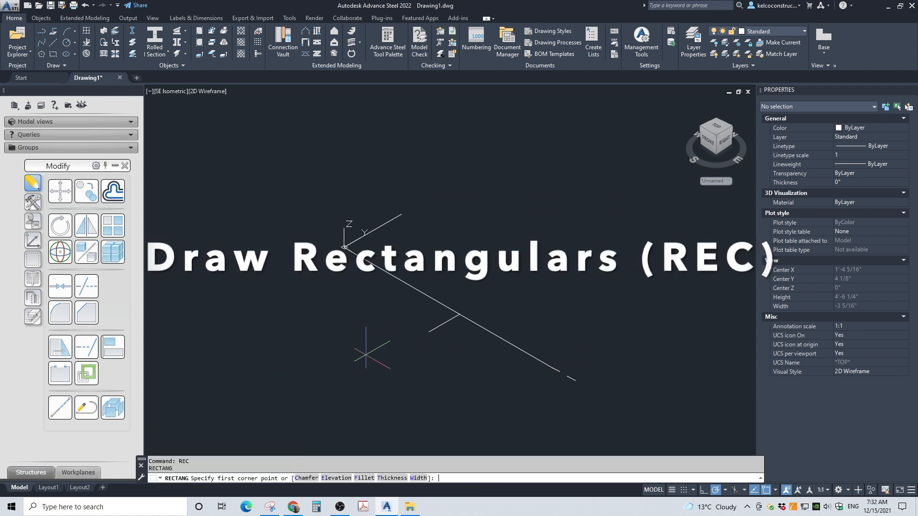
scroll(379, 266, up, 5)
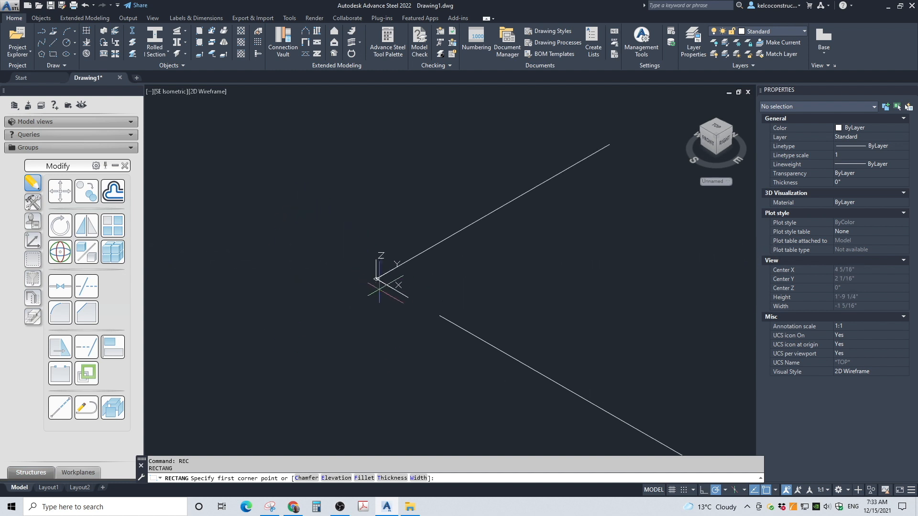
click(408, 298)
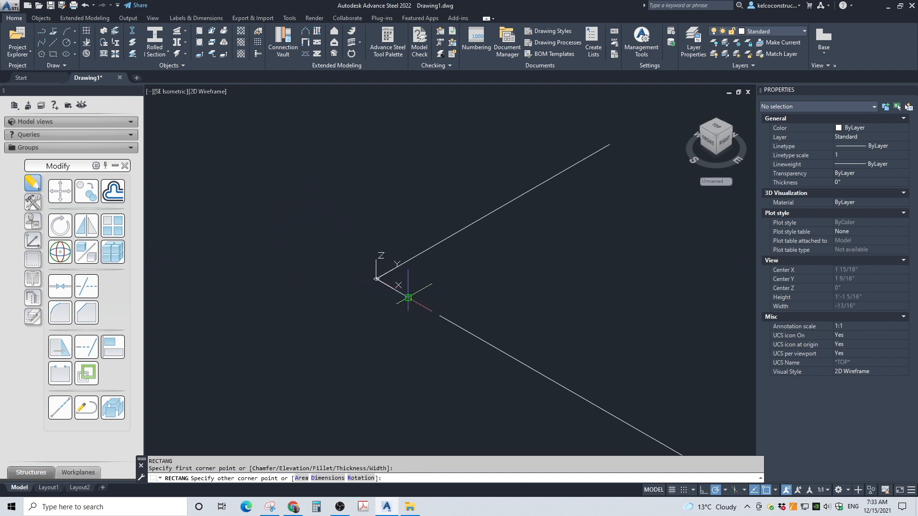
click(610, 144)
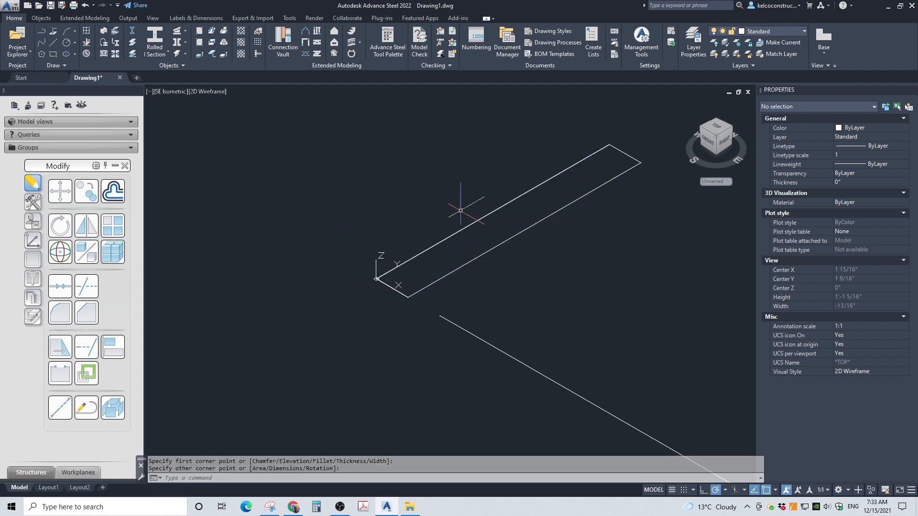
Step: Draw the separation rectangle from the stringer rectangle's far inner corner to the near end of the handrail segment
text(rec)
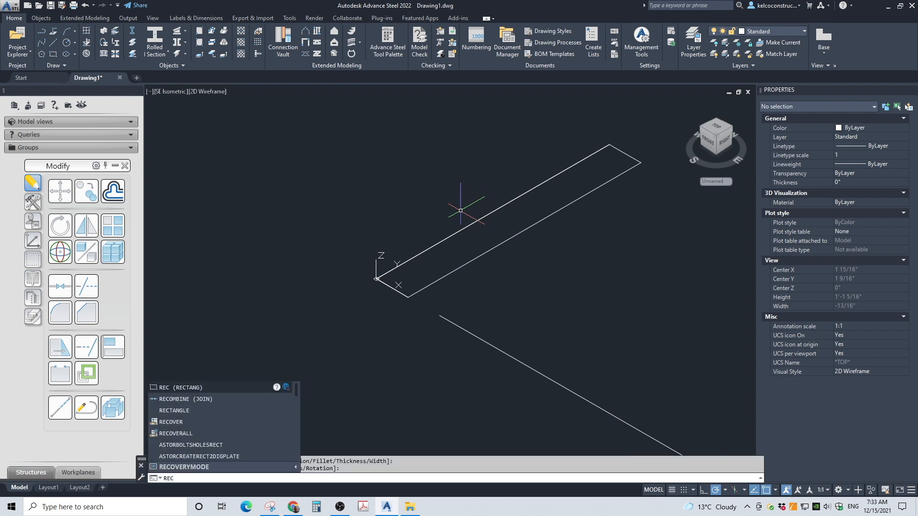
key(Return)
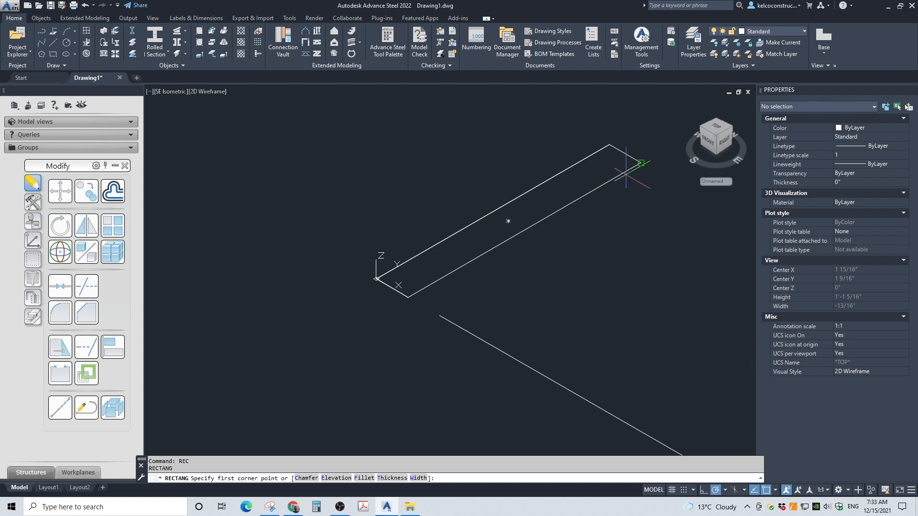
click(641, 163)
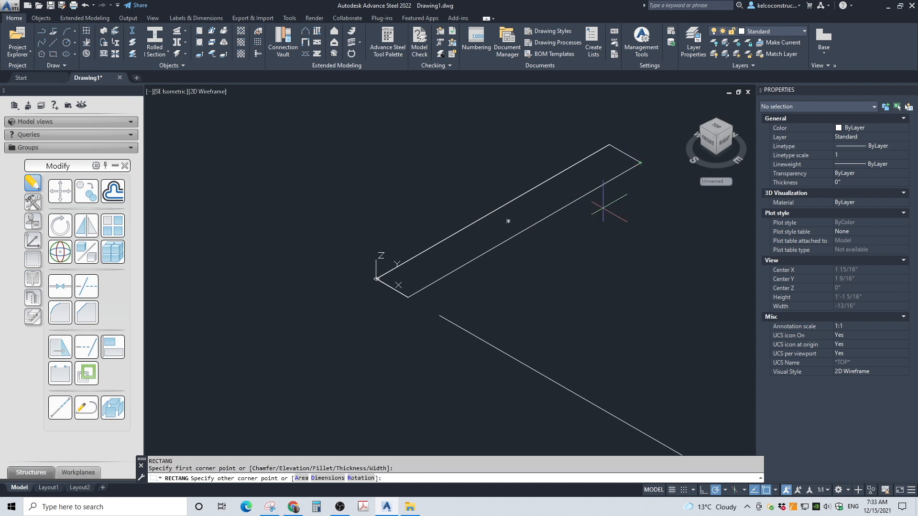
click(440, 316)
Step: Draw the handrail rectangle from the separation rectangle's far inner corner to the inner end of the handrail segment
text(rec)
key(Return)
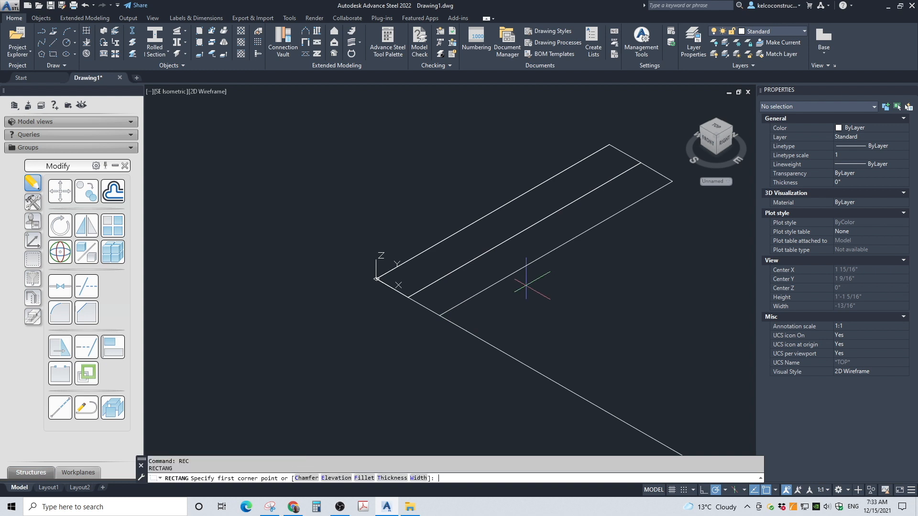
click(673, 181)
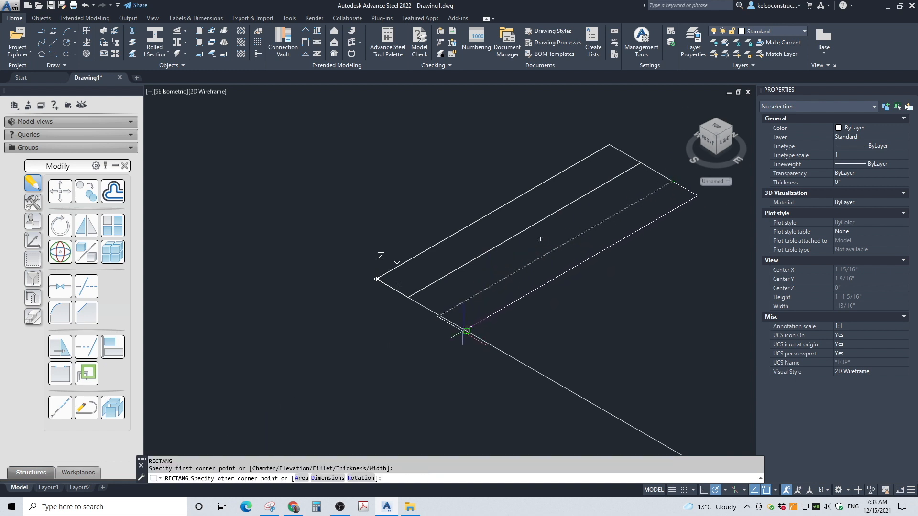
click(466, 330)
Step: Draw the clear-width rectangle from the handrail rectangle's far inner corner to the opposite end of the 36-inch line
scroll(287, 243, down, 5)
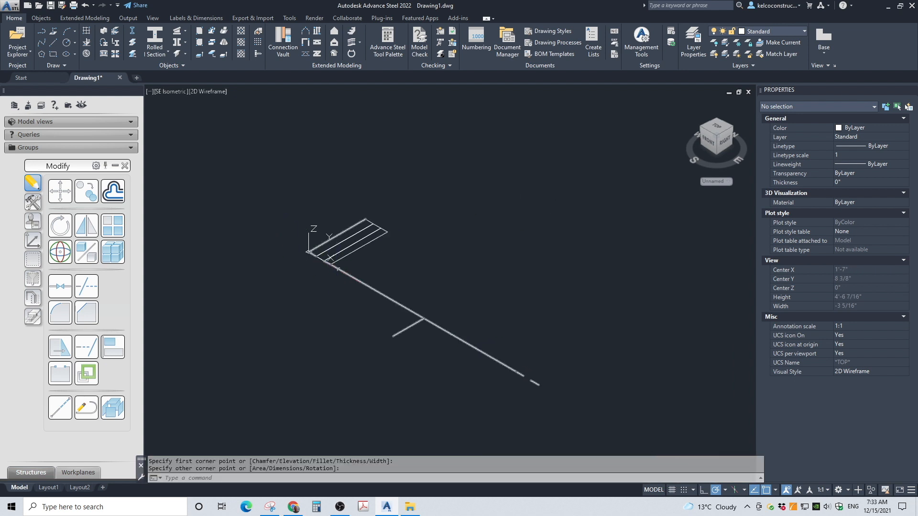
text(REC)
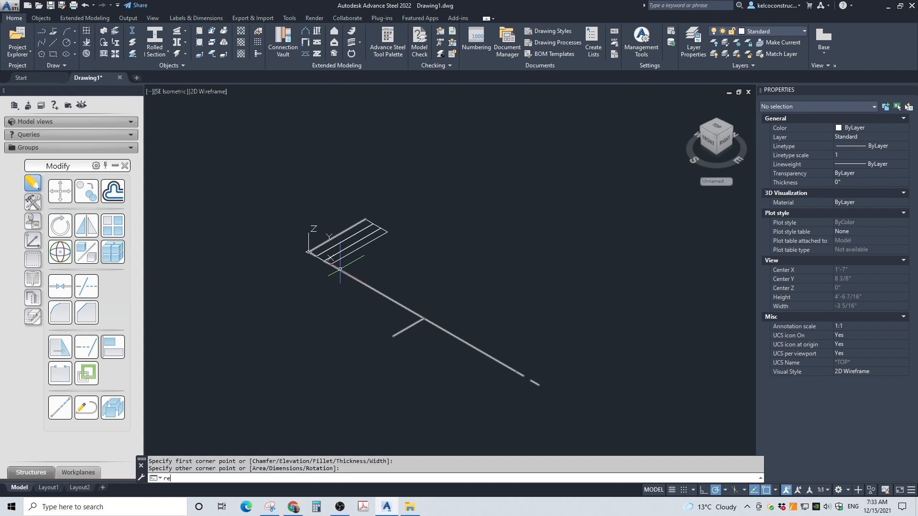
key(Return)
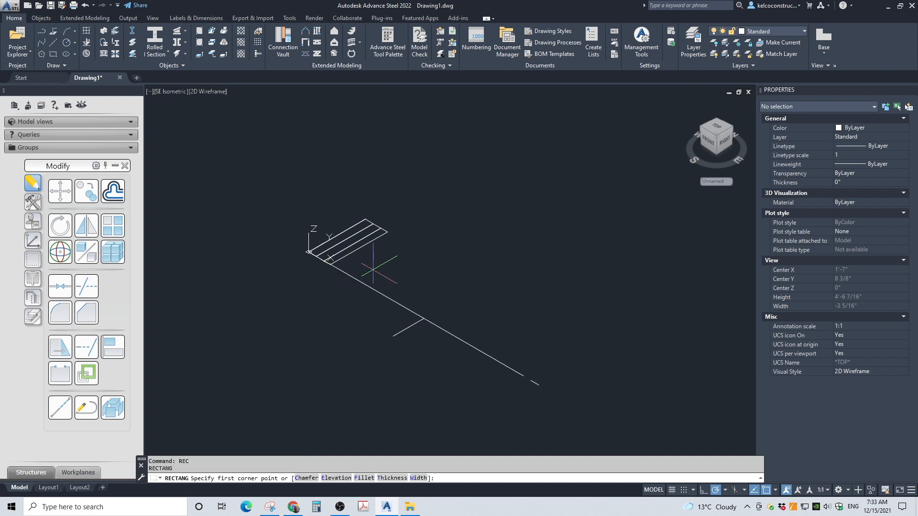
click(387, 232)
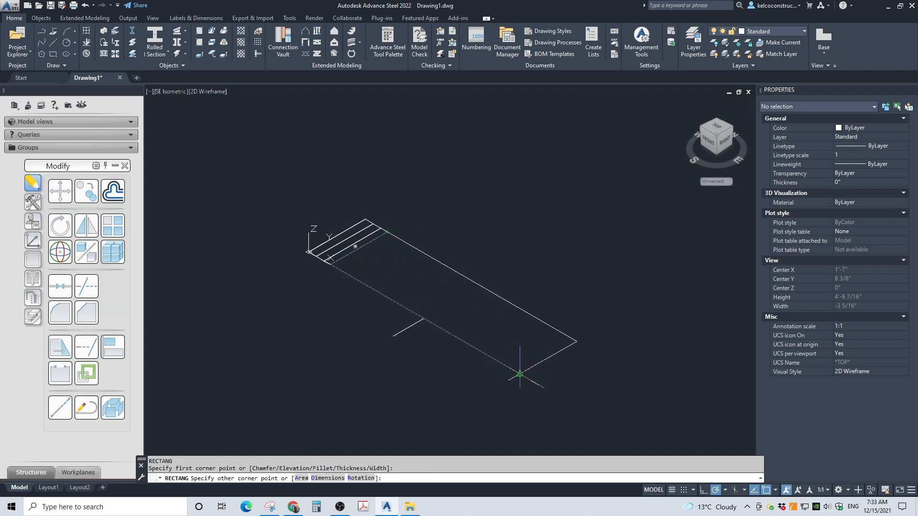
scroll(547, 357, up, 5)
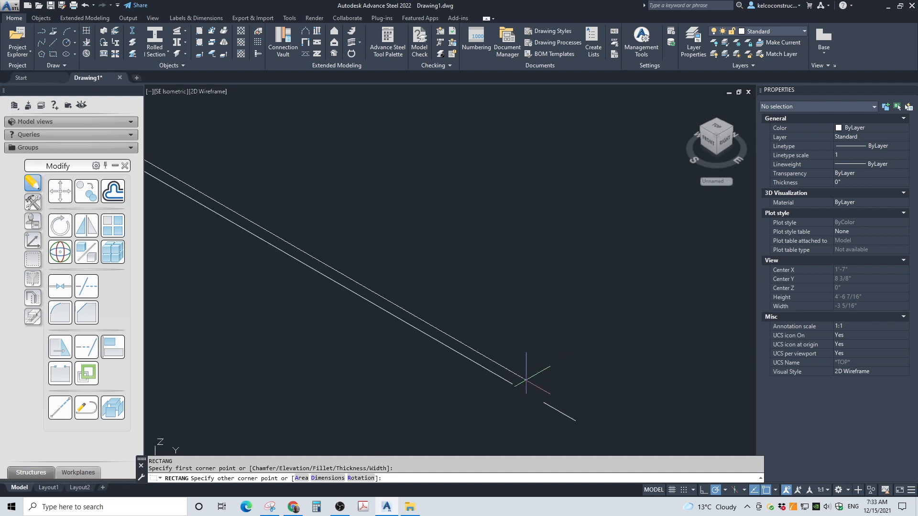
click(503, 384)
scroll(489, 333, down, 5)
scroll(401, 248, up, 5)
Step: Mirror the stringer, separation and handrail rectangles about the center line, keeping the source objects
click(298, 196)
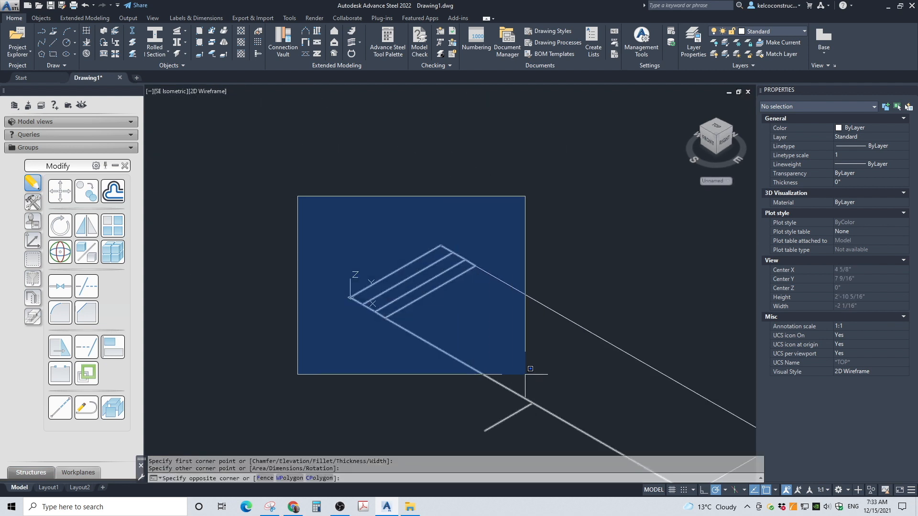
click(506, 331)
scroll(505, 331, down, 3)
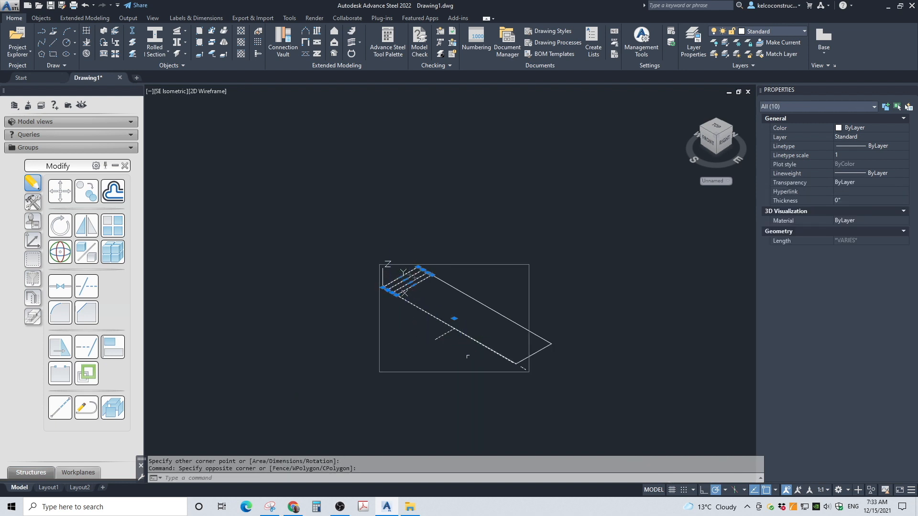
shift+click(474, 360)
shift+click(421, 309)
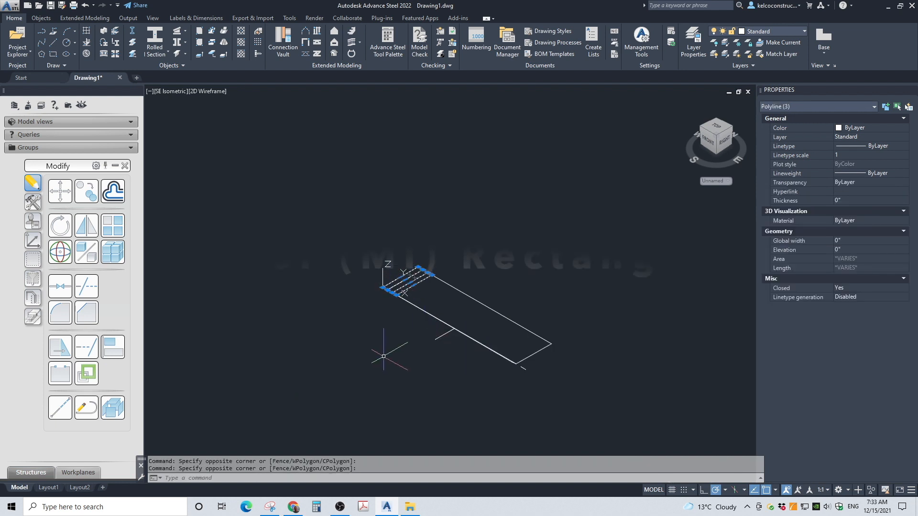
scroll(447, 351, up, 2)
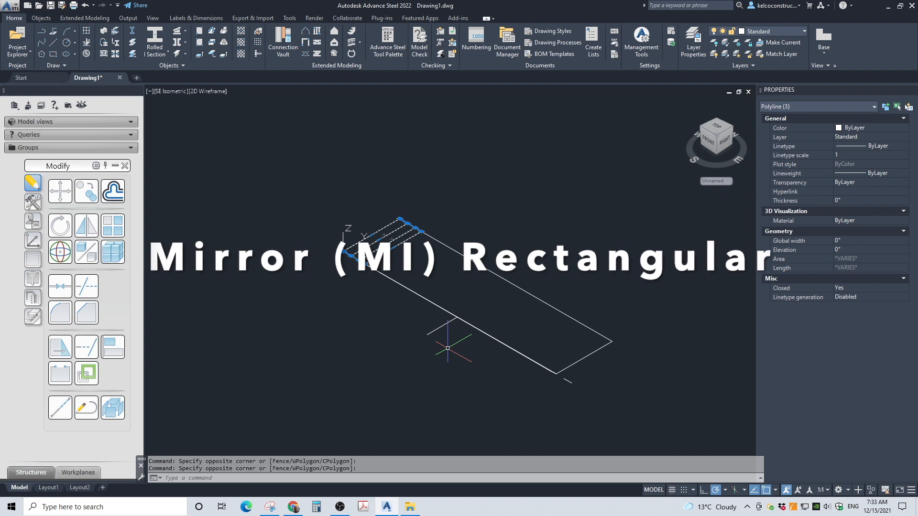
text(MI)
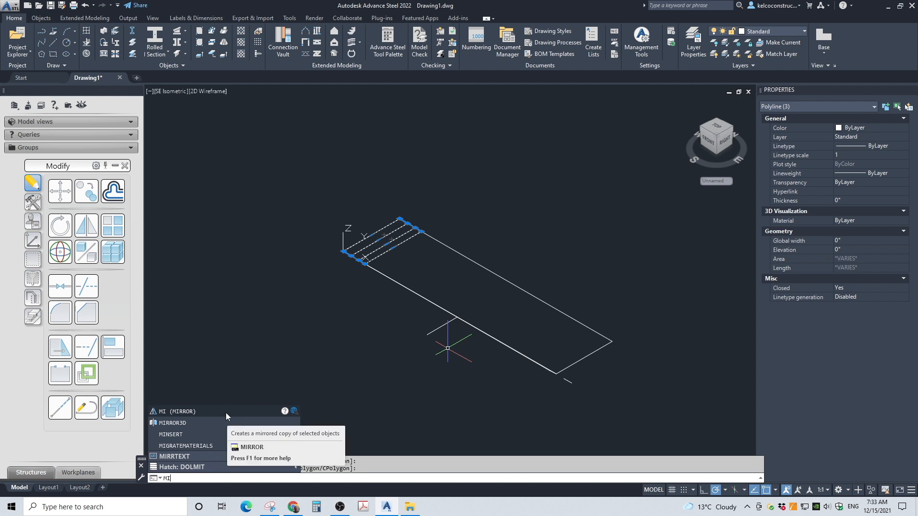
key(Return)
click(456, 317)
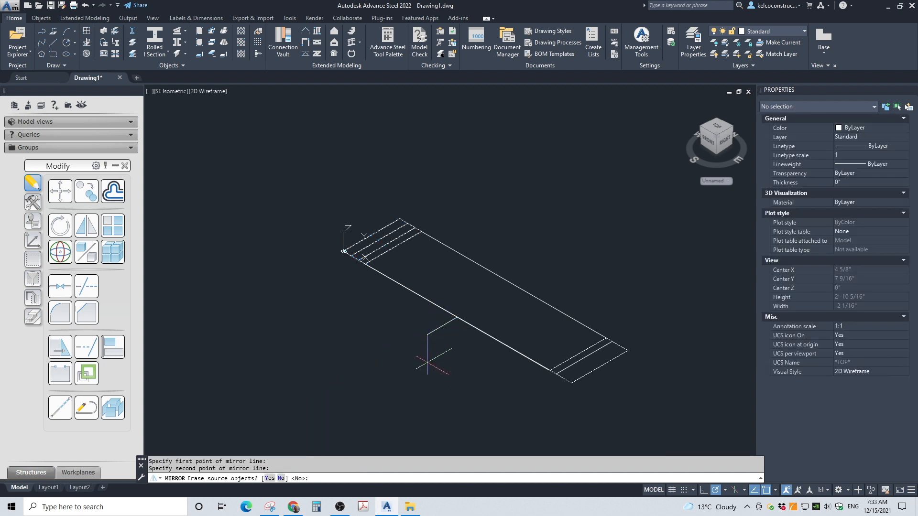
click(422, 375)
key(Return)
Step: Delete the grouped temporary layout lines, including the center line
click(433, 332)
right_click(432, 331)
click(483, 351)
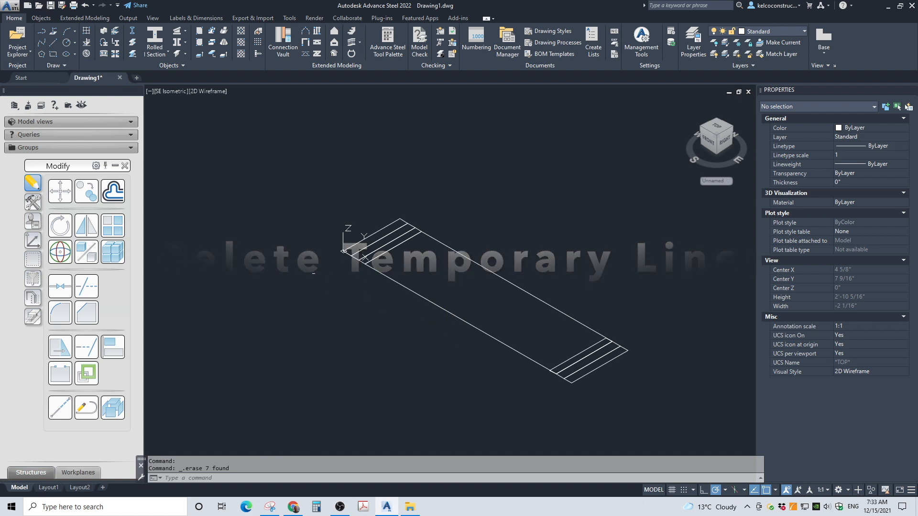
click(300, 227)
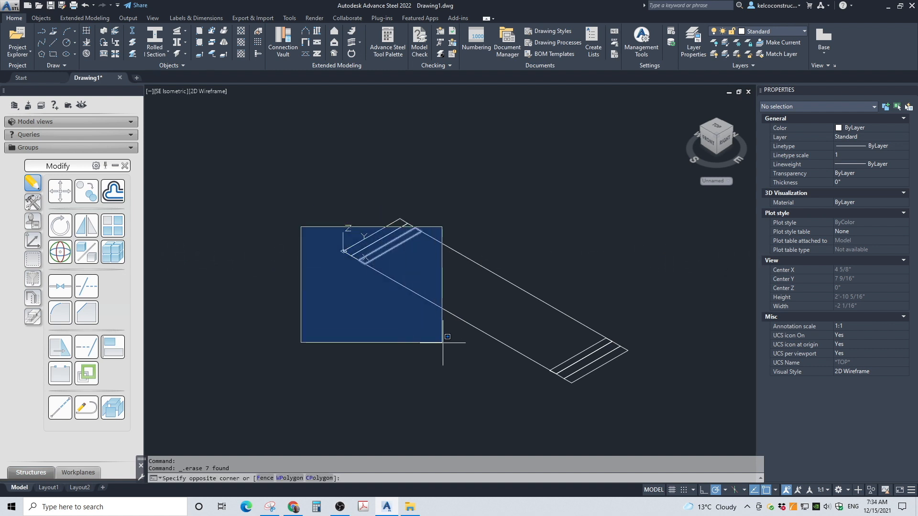
scroll(362, 283, down, 2)
click(354, 281)
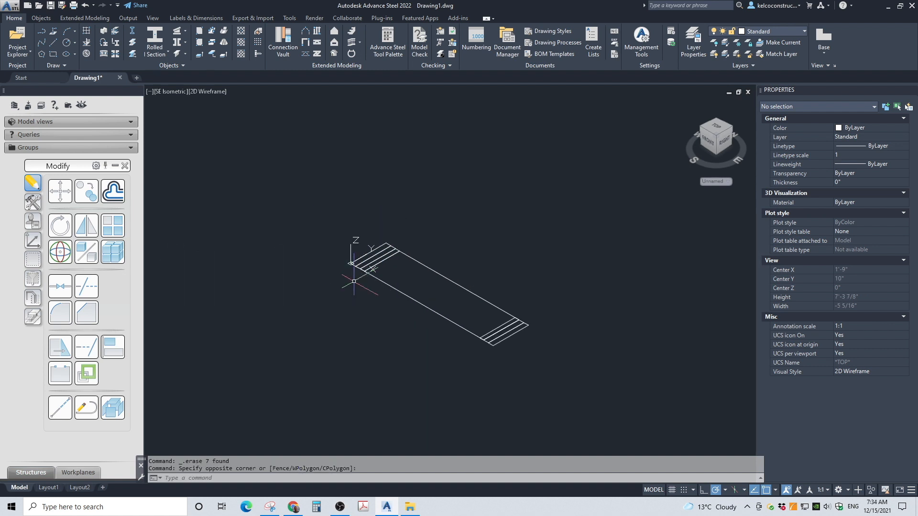
Step: Draw a line along the layout's front edge from the origin to the outer corner of the opposite stringer rectangle
scroll(401, 261, up, 2)
scroll(388, 219, up, 2)
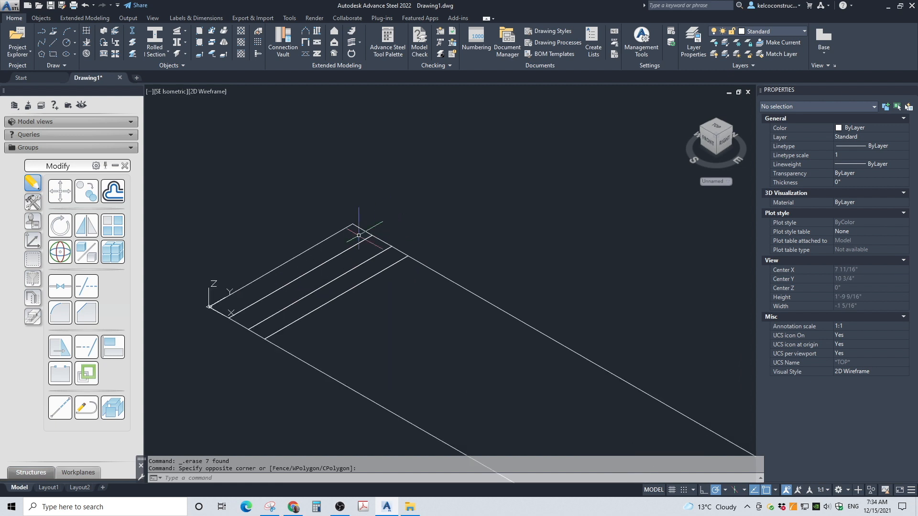
key(Return)
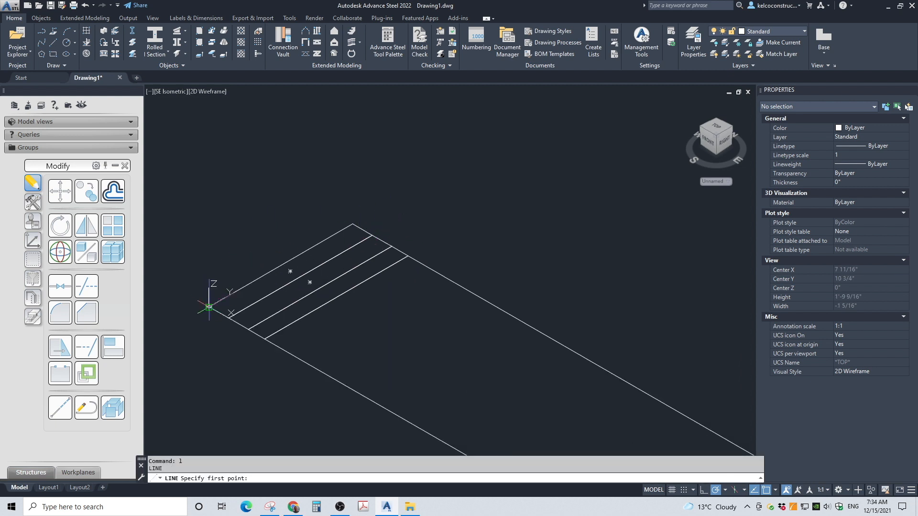
click(209, 306)
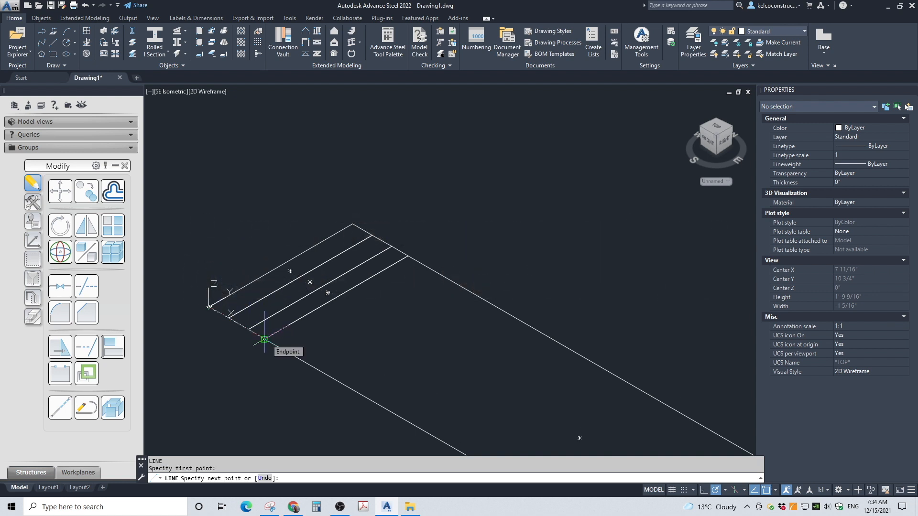
scroll(265, 340, down, 5)
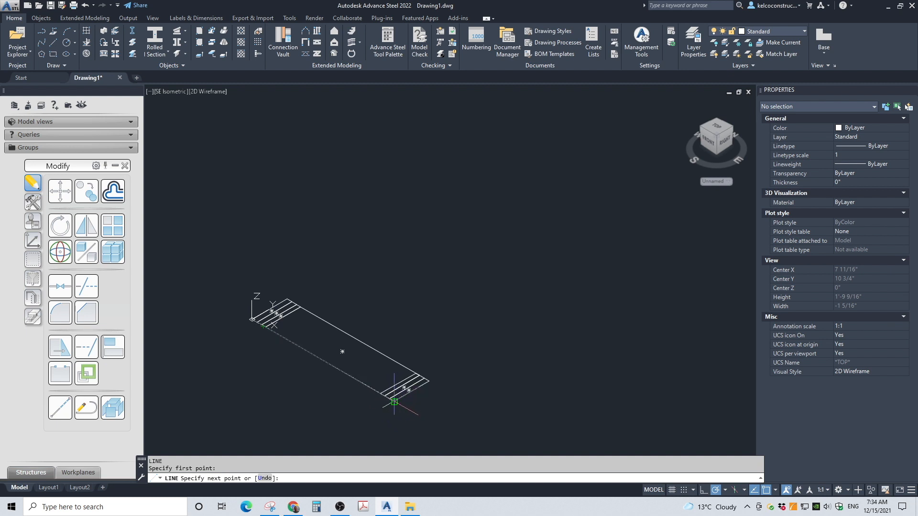
scroll(363, 422, up, 5)
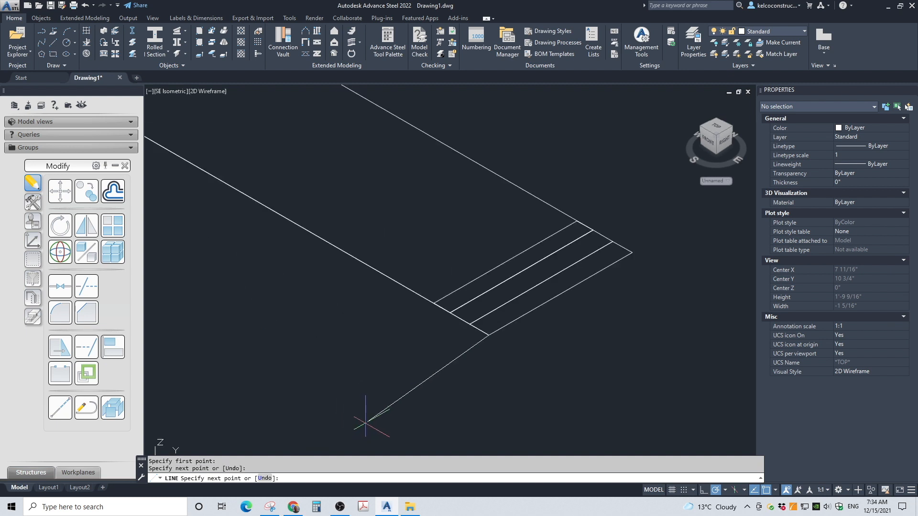
key(Escape)
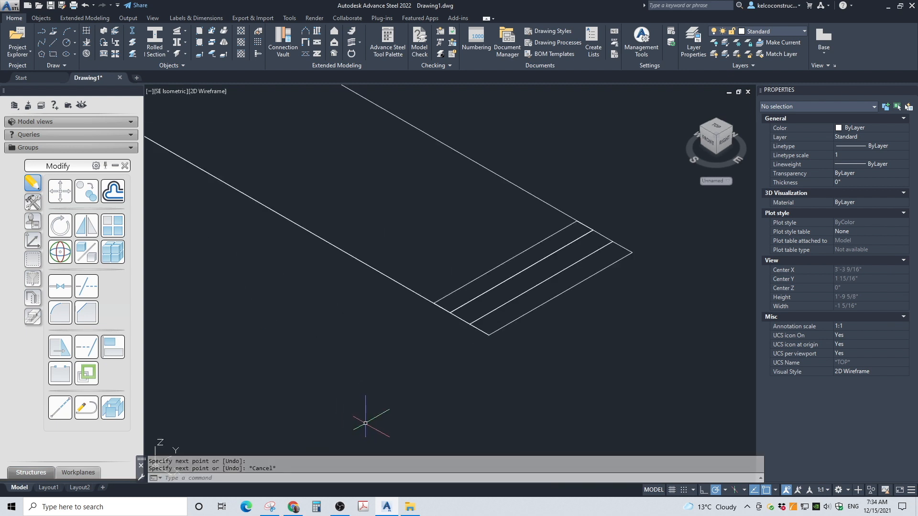
Step: Move the full-width front line 1.5 inches inward in the positive Y direction, using its endpoint at the origin as base point
click(385, 275)
scroll(383, 278, down, 3)
scroll(216, 208, up, 4)
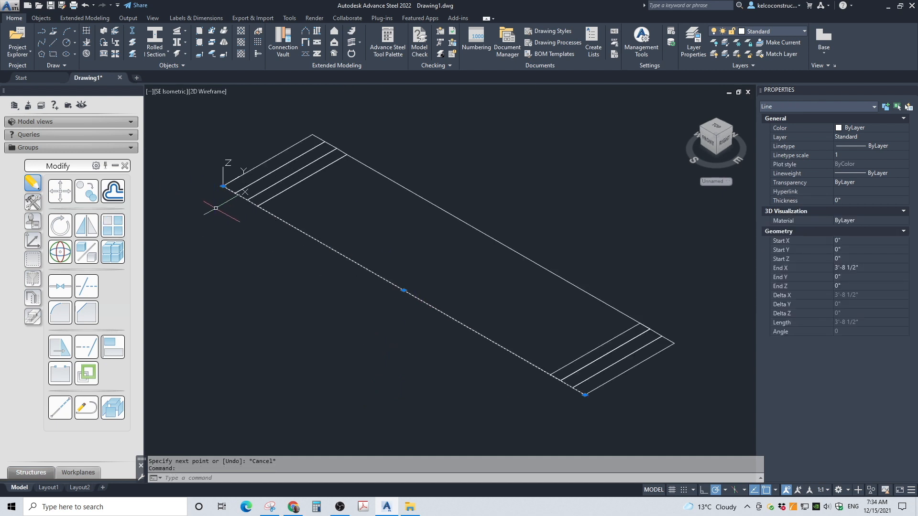
click(55, 201)
click(227, 174)
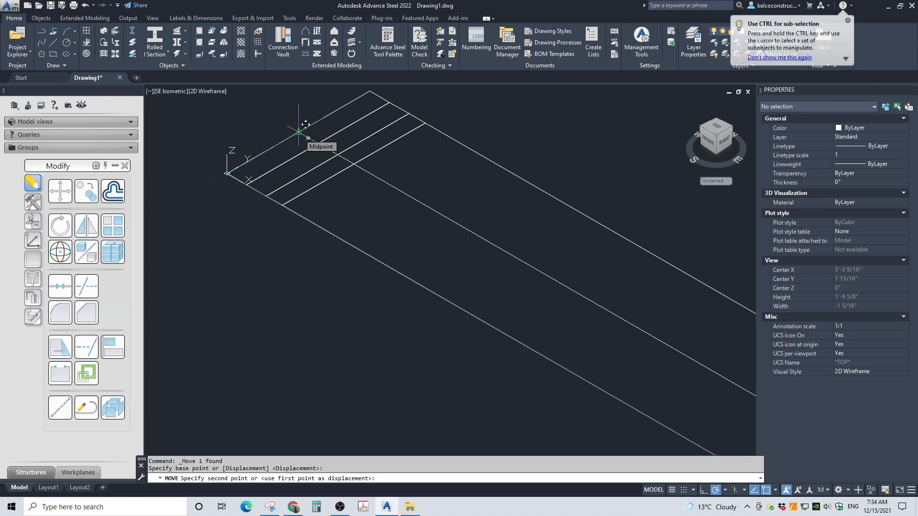
key(Return)
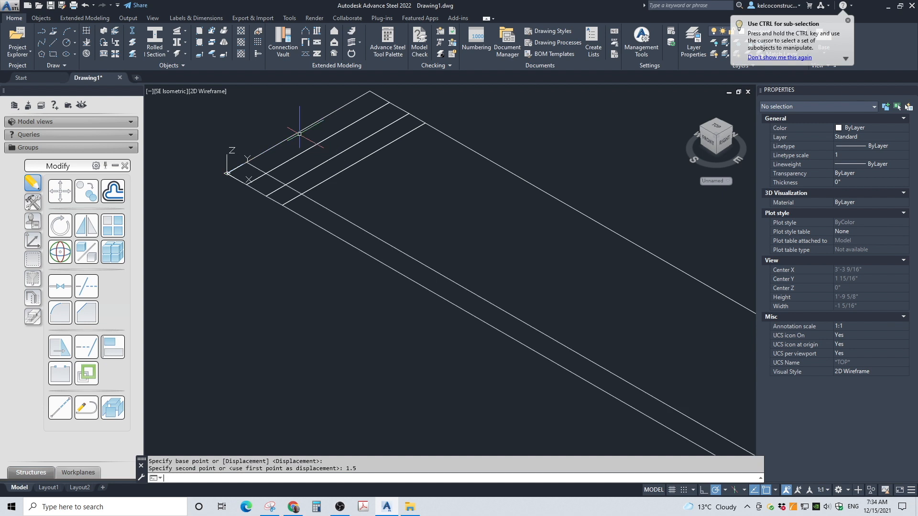
scroll(310, 209, down, 5)
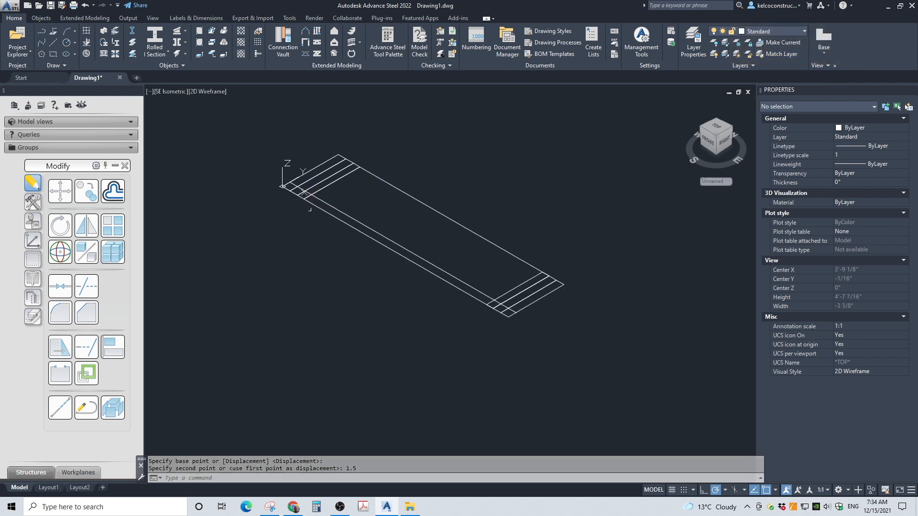
scroll(333, 131, up, 2)
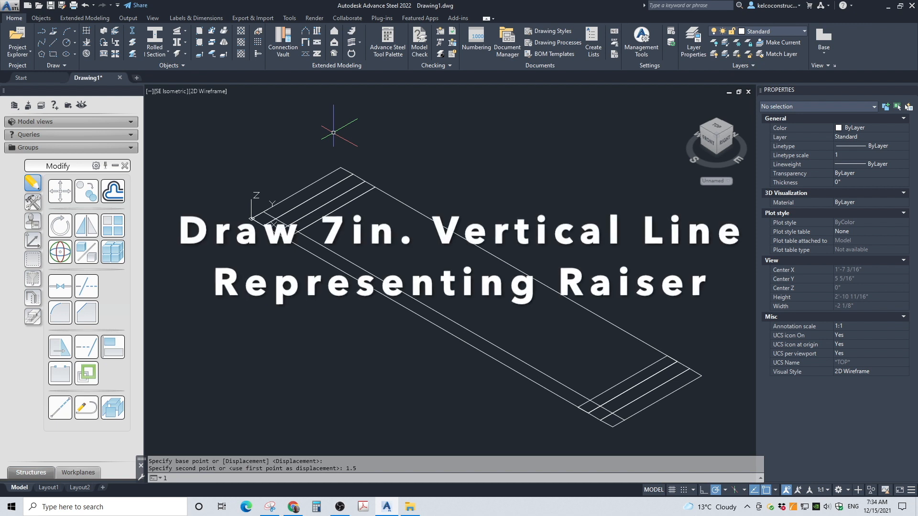
Step: Draw a 7-inch vertical riser line up from the back end of the stringer's inside edge
text(l)
key(Return)
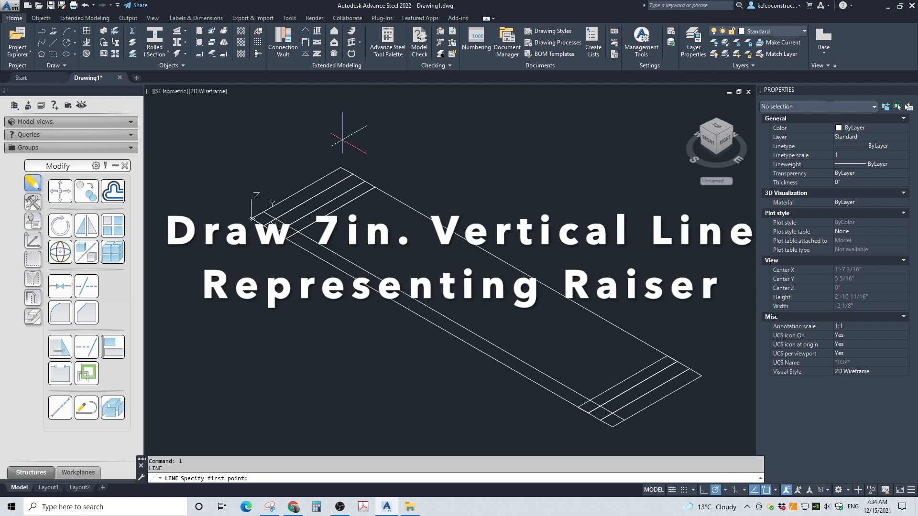
click(353, 175)
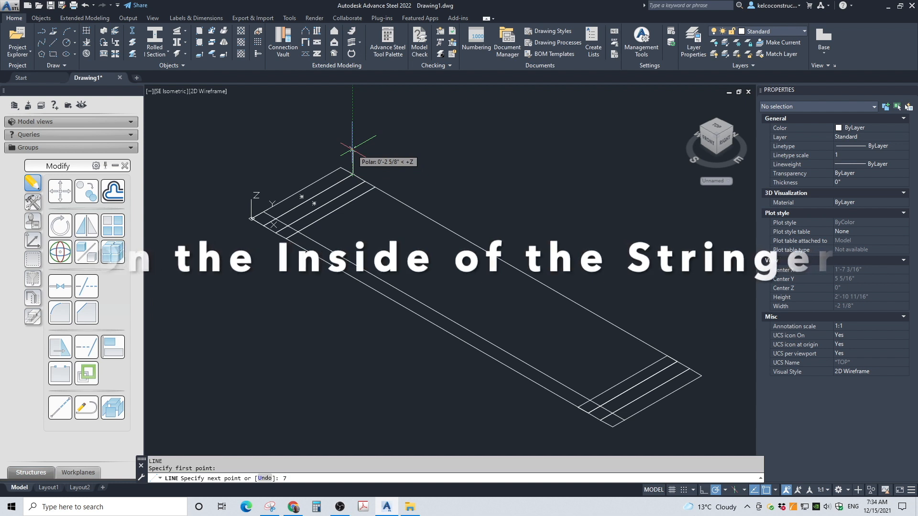
text(7)
key(Return)
key(Escape)
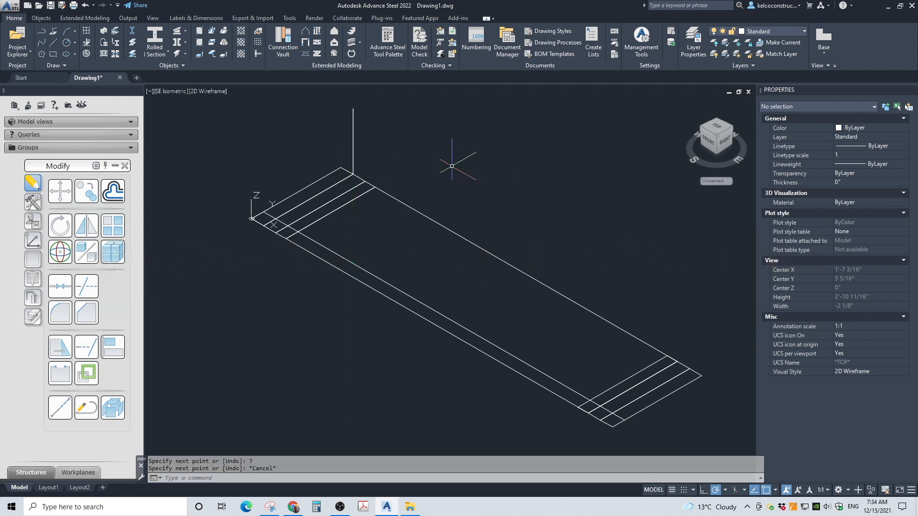
Step: Change the color of all the step layout lines, including the riser line, to yellow and combine them into one group
scroll(423, 196, down, 3)
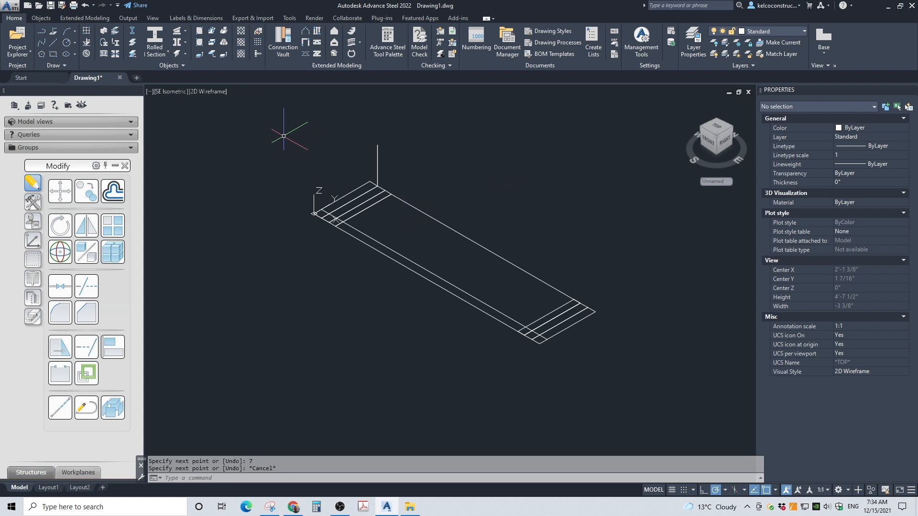
click(285, 129)
click(668, 369)
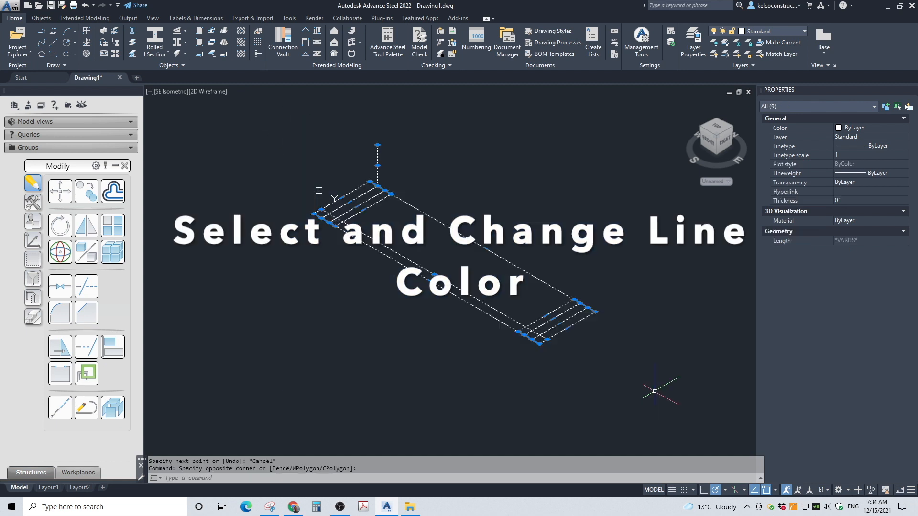
click(897, 128)
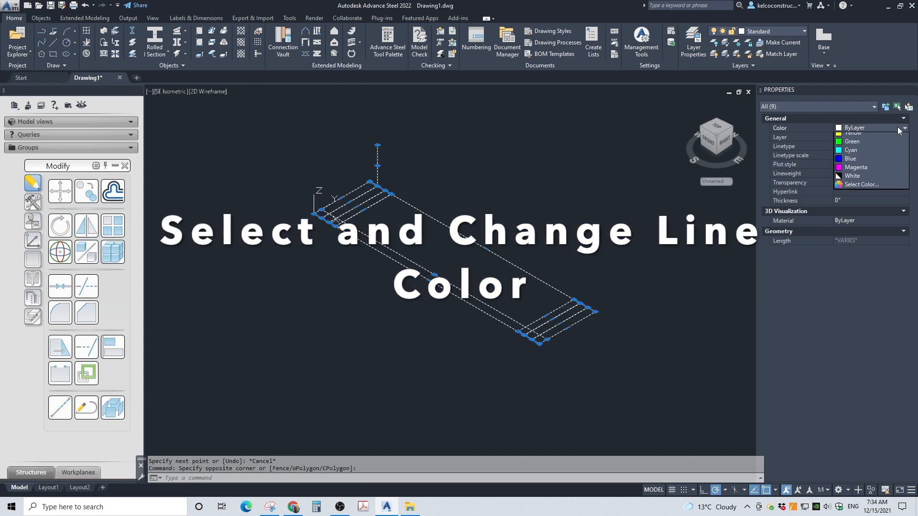
click(869, 161)
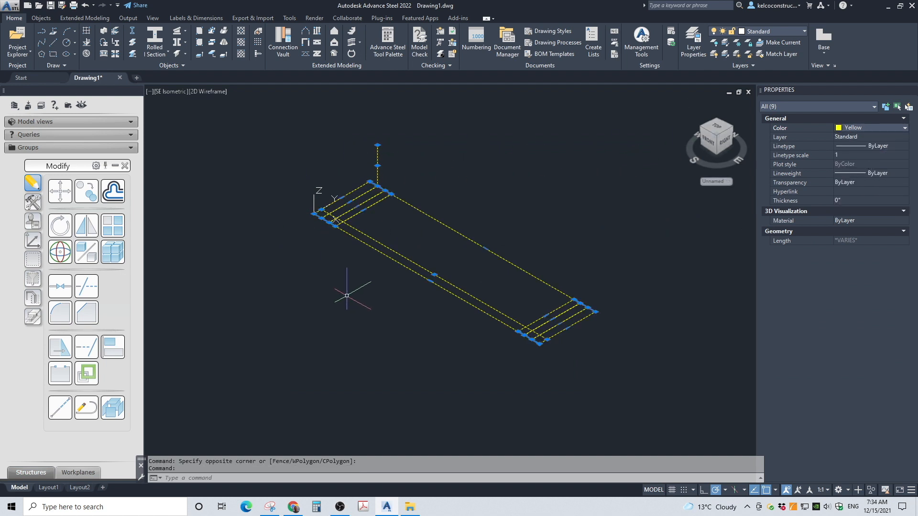
text(g)
key(Return)
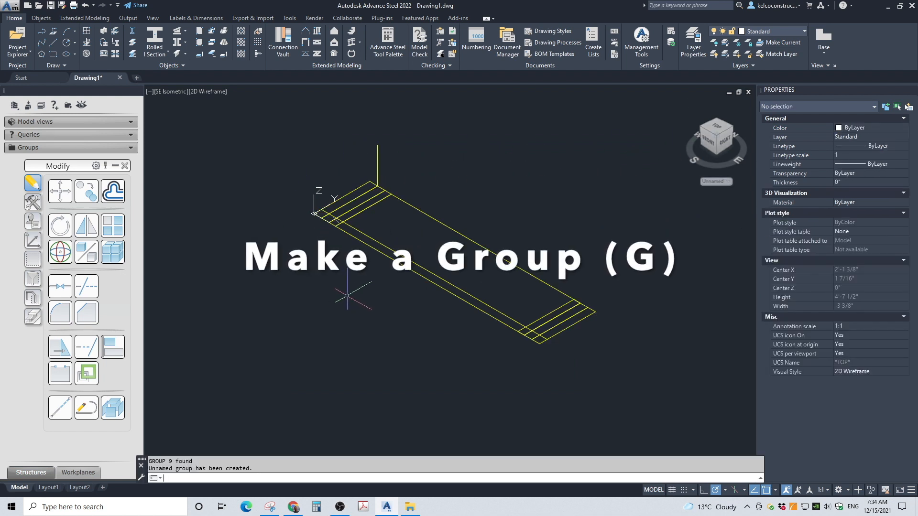
Step: Copy the step group from the intersection of the tread offset line and the stringer's inside edge to the top of its riser line
middle_drag(409, 214, 365, 240)
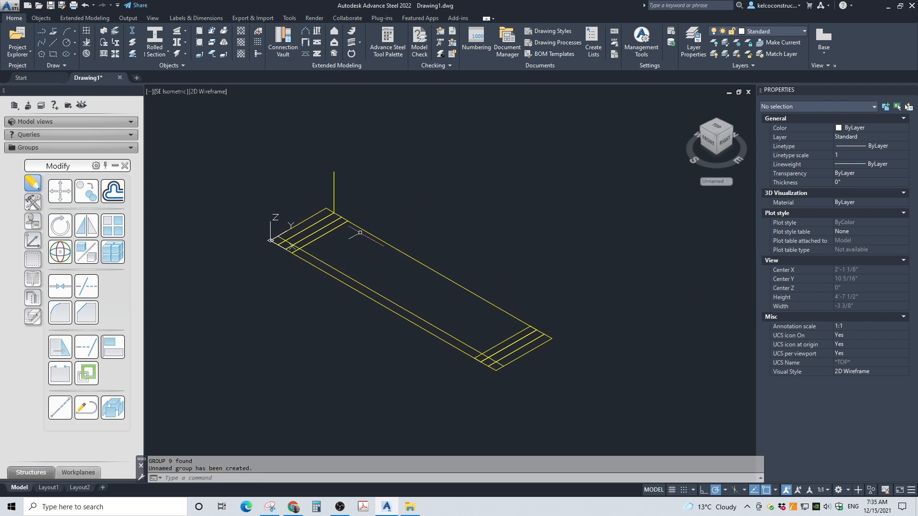
click(361, 233)
scroll(312, 302, down, 2)
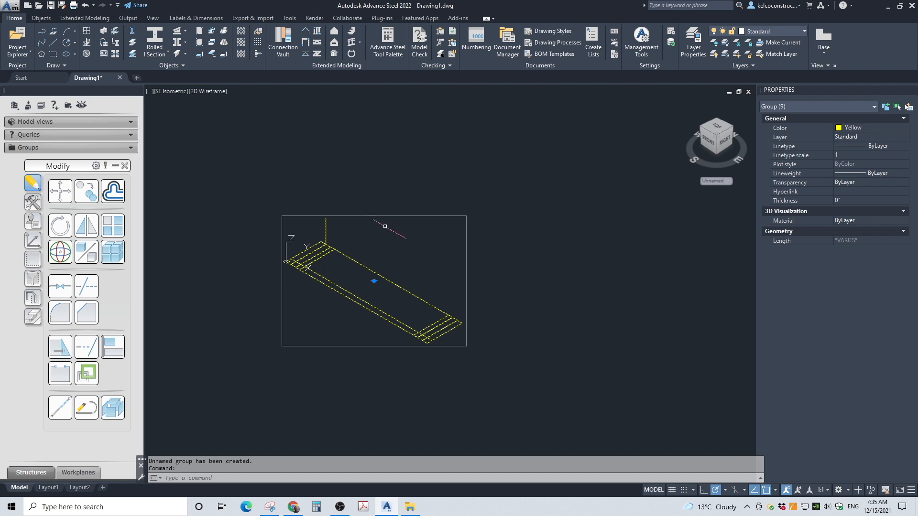
click(86, 192)
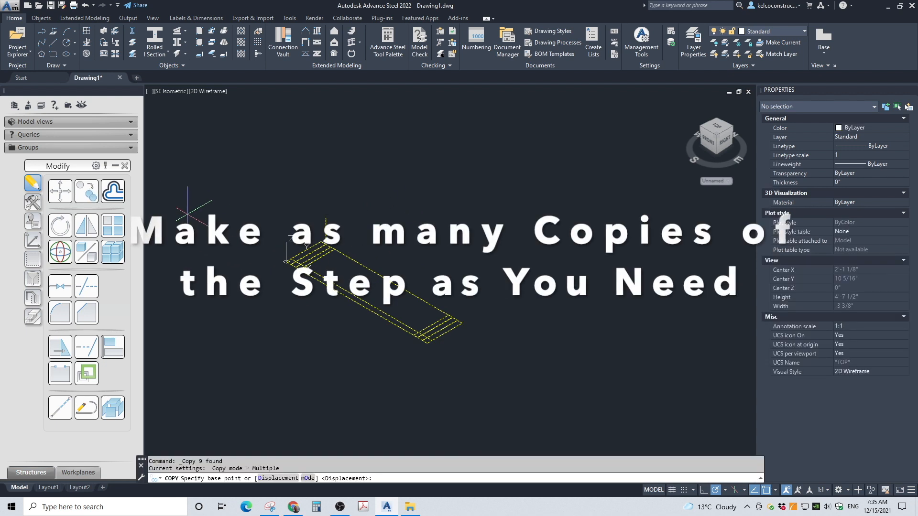
scroll(298, 254, up, 8)
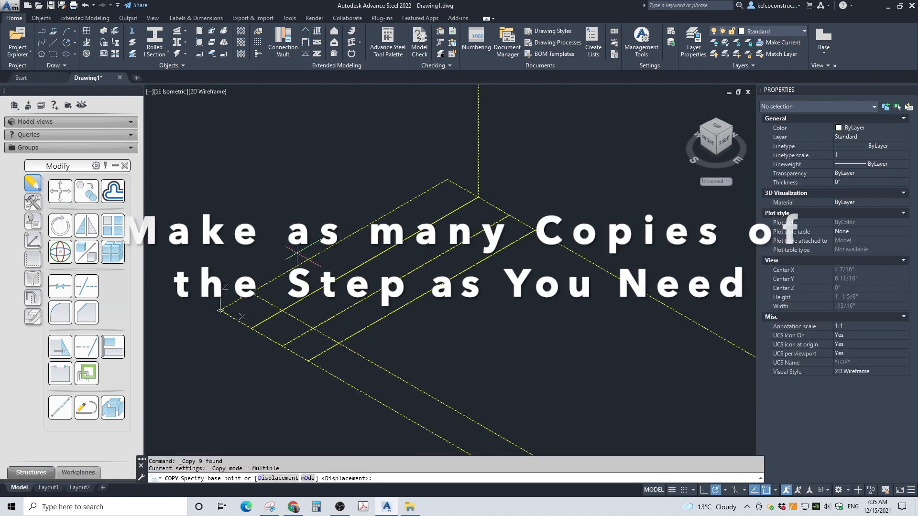
click(283, 310)
scroll(283, 309, down, 2)
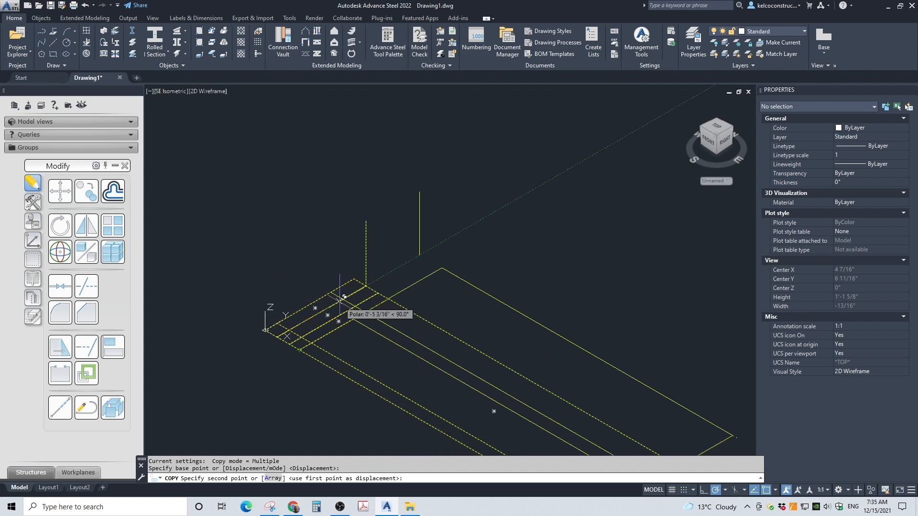
scroll(370, 218, down, 3)
click(335, 281)
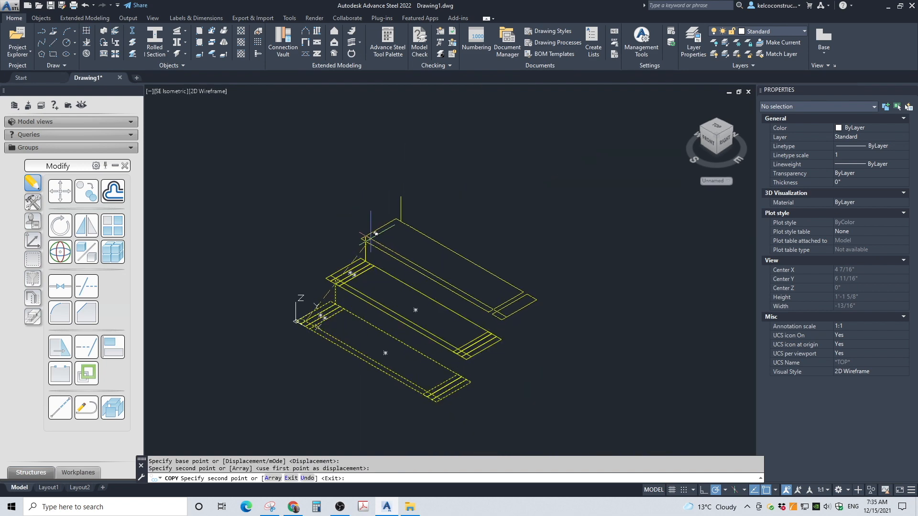
Step: Place further copies of the step at the top of each successive riser line until the flight has eight steps
click(365, 235)
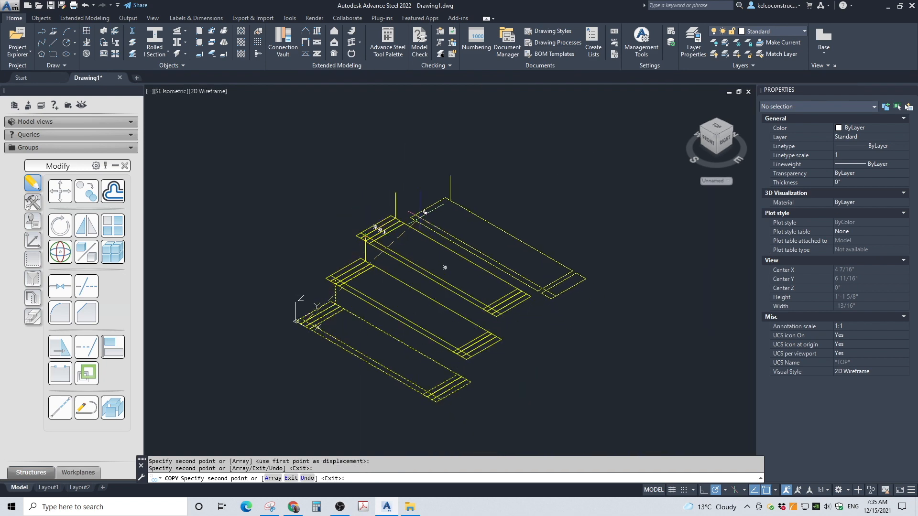
click(395, 193)
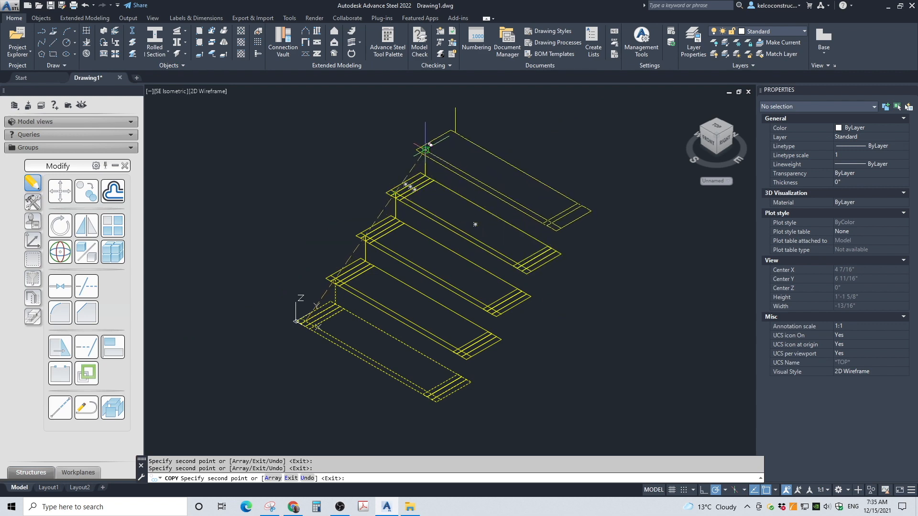
scroll(405, 280, down, 3)
scroll(429, 224, up, 5)
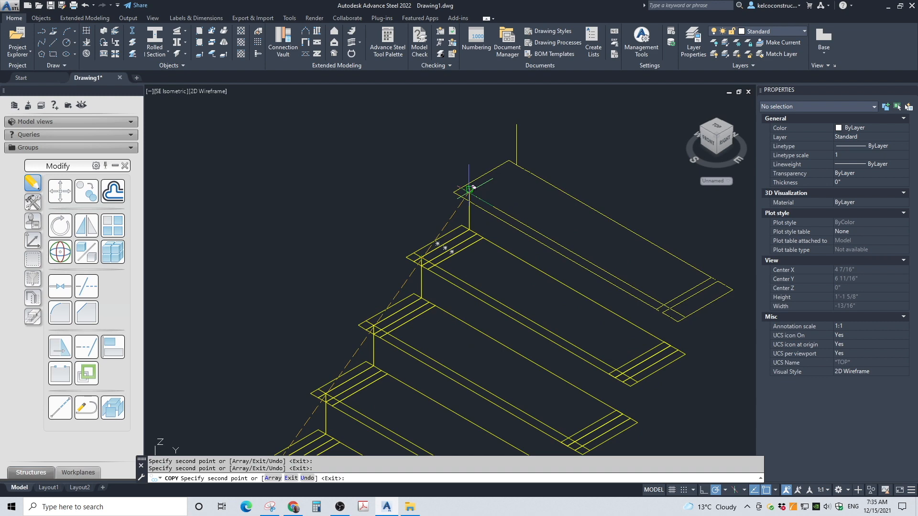
click(469, 189)
scroll(405, 259, down, 4)
scroll(450, 222, up, 4)
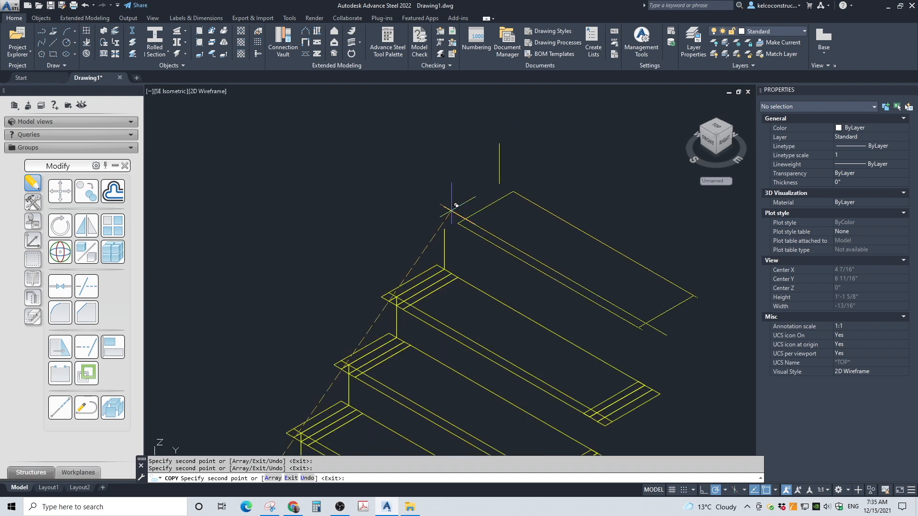
scroll(449, 223, down, 5)
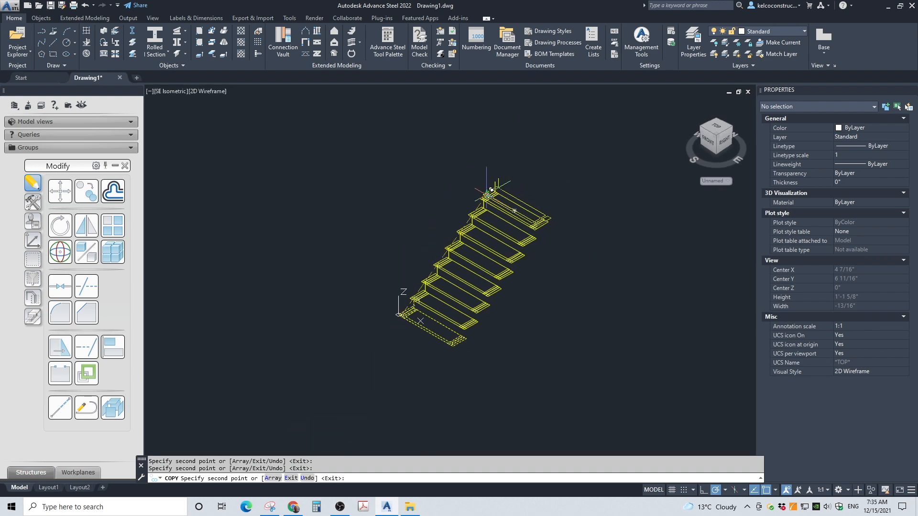
key(Return)
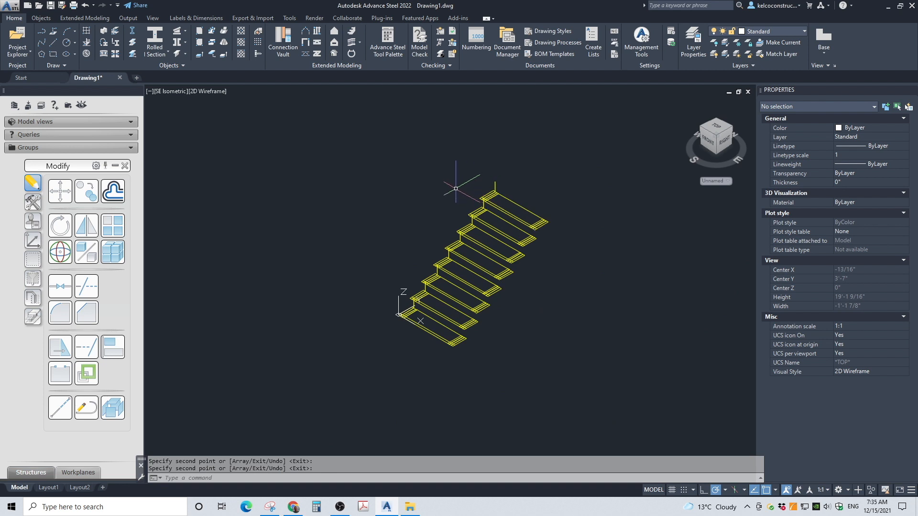
Step: Select all the copied steps and combine the whole flight into a single group
scroll(405, 198, down, 2)
scroll(454, 197, up, 2)
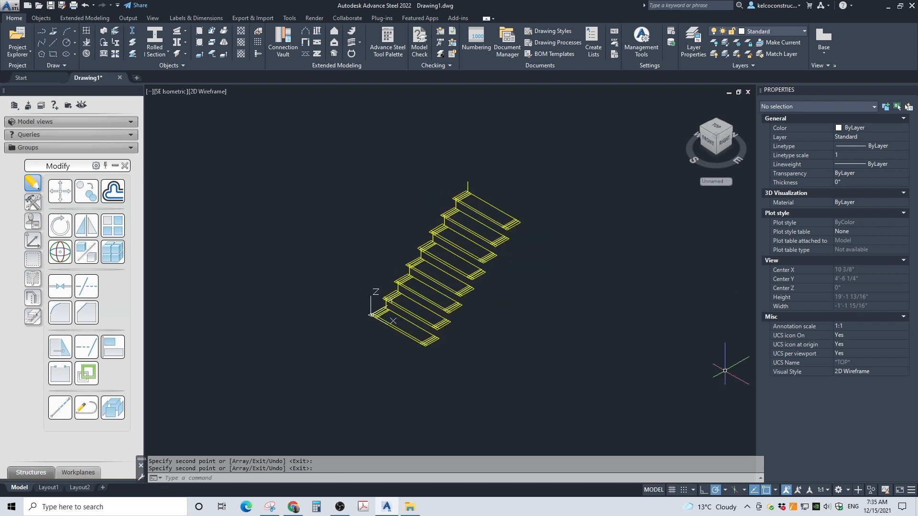
click(304, 166)
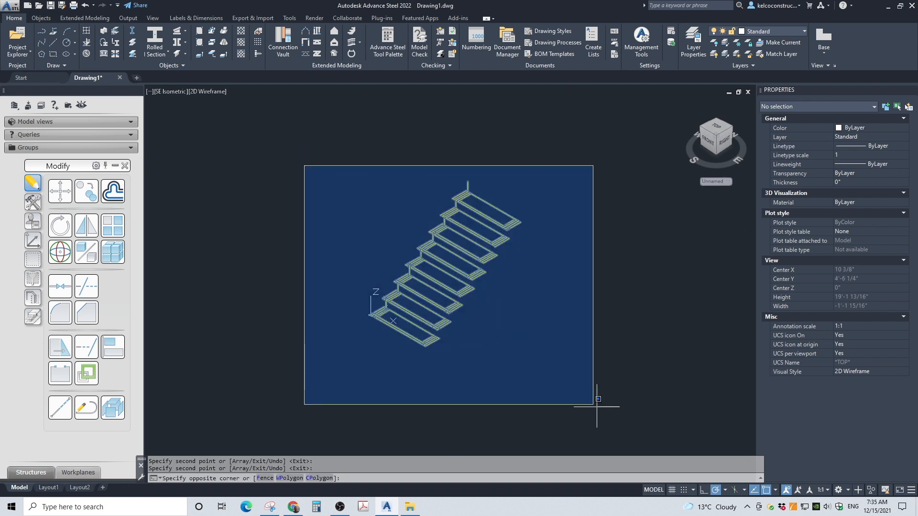
click(588, 399)
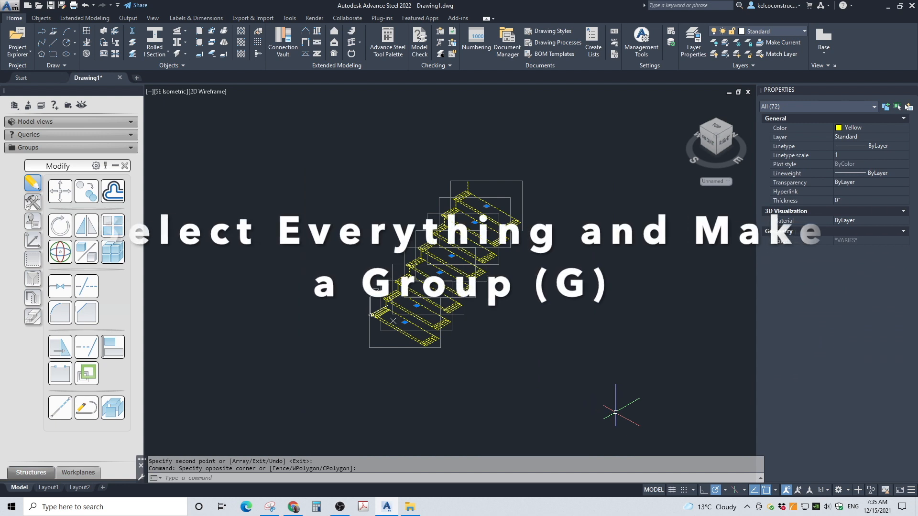
text(g)
key(Return)
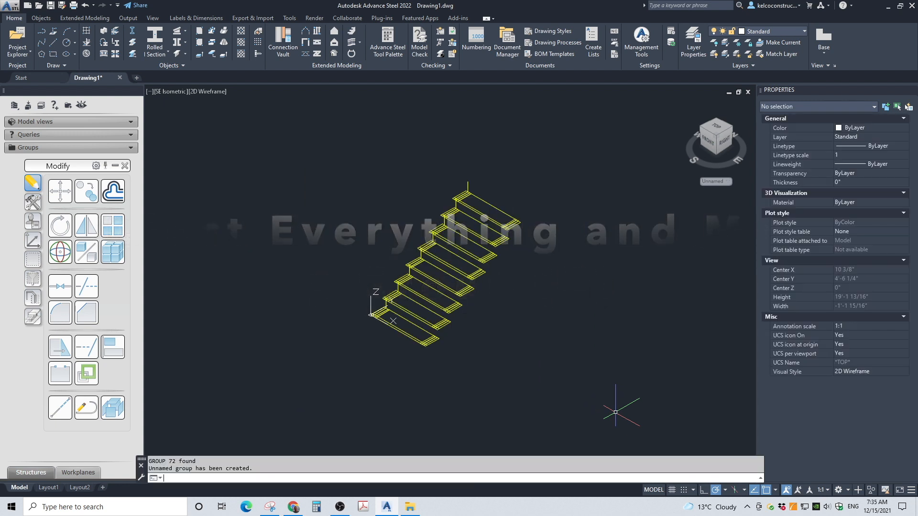
Step: Start a Stair using the start and end point option (0), with its first point at the front of the lowest step's inside stringer edge
scroll(488, 327, up, 2)
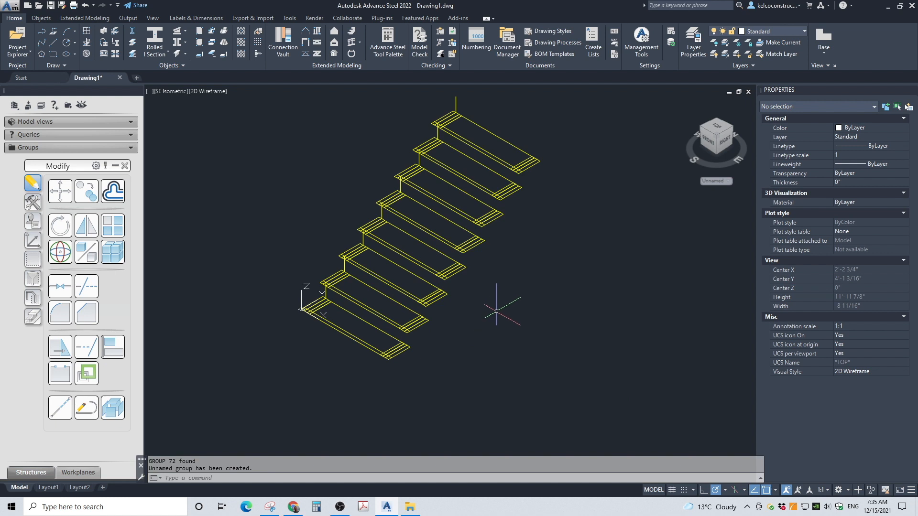
middle_drag(392, 160, 390, 210)
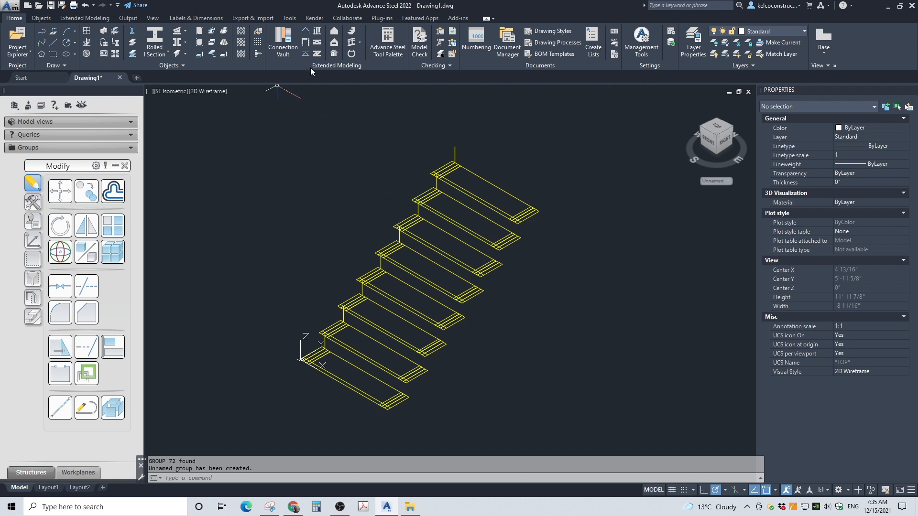
click(353, 31)
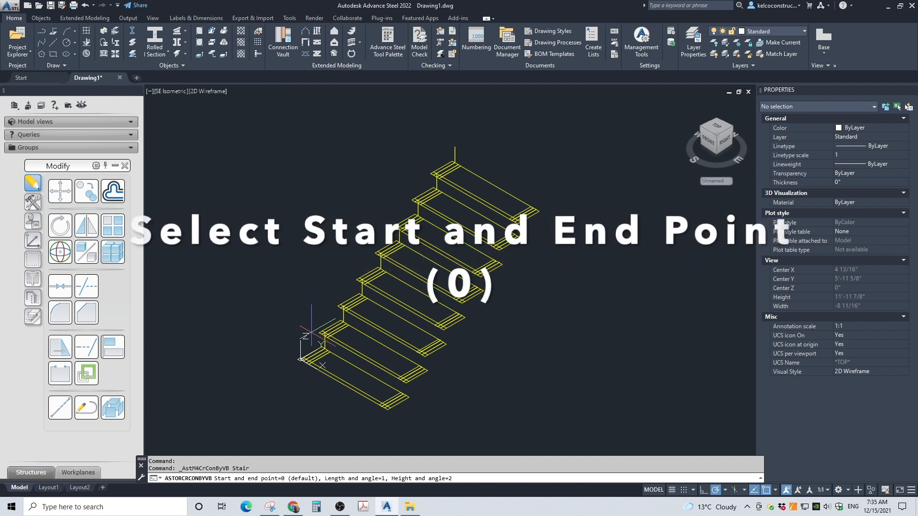
text(0)
key(Return)
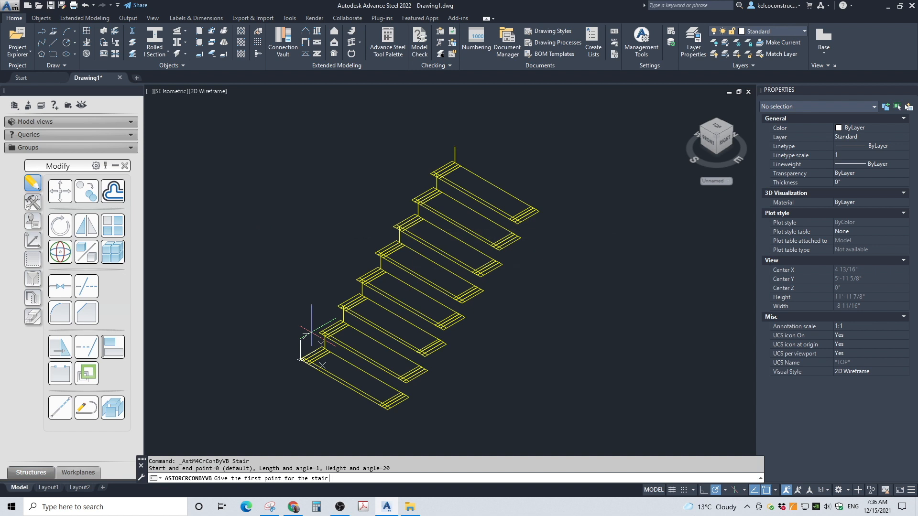
scroll(308, 356, up, 4)
scroll(305, 377, up, 3)
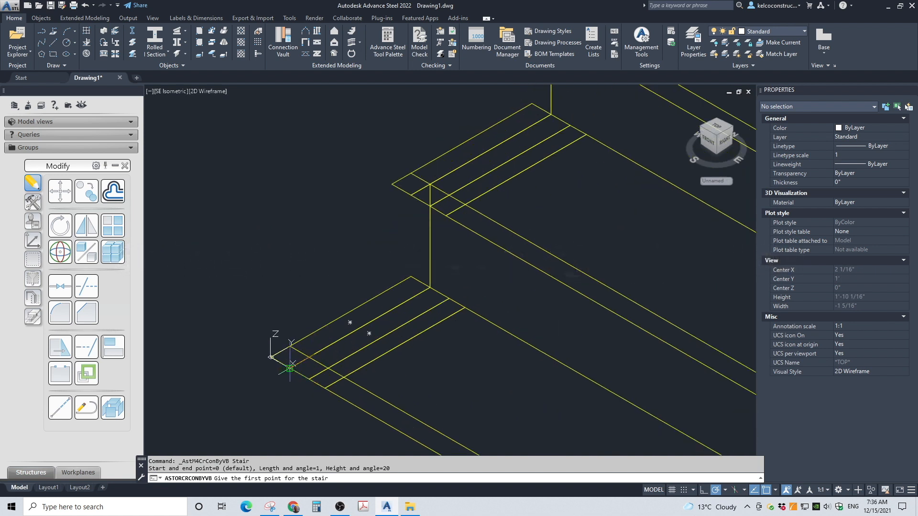
click(290, 368)
Step: Set the stair's second point at the top of the uppermost riser line and create the stair with right alignment (2)
scroll(313, 374, down, 4)
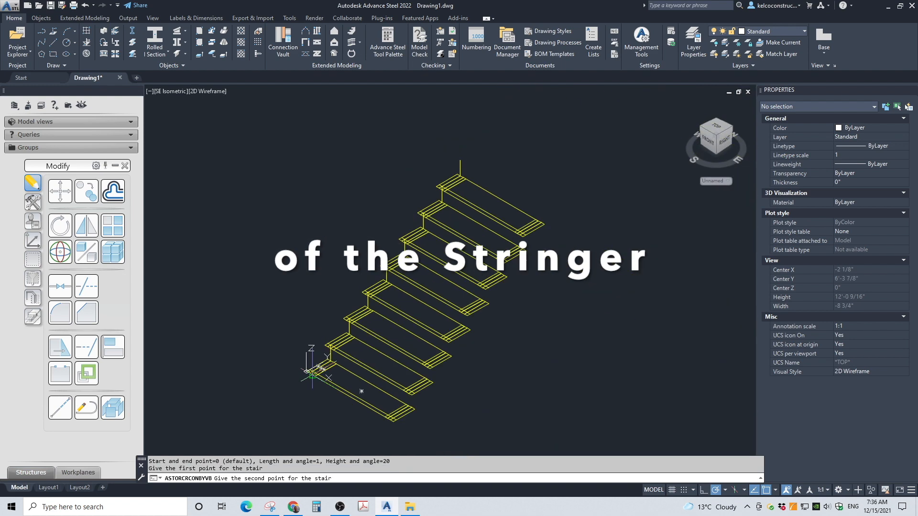
scroll(460, 164, up, 5)
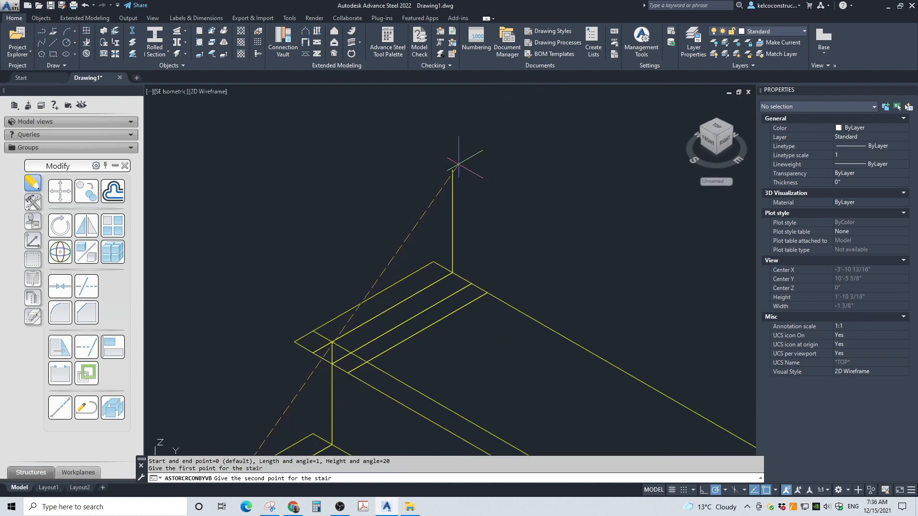
click(453, 170)
scroll(387, 184, down, 4)
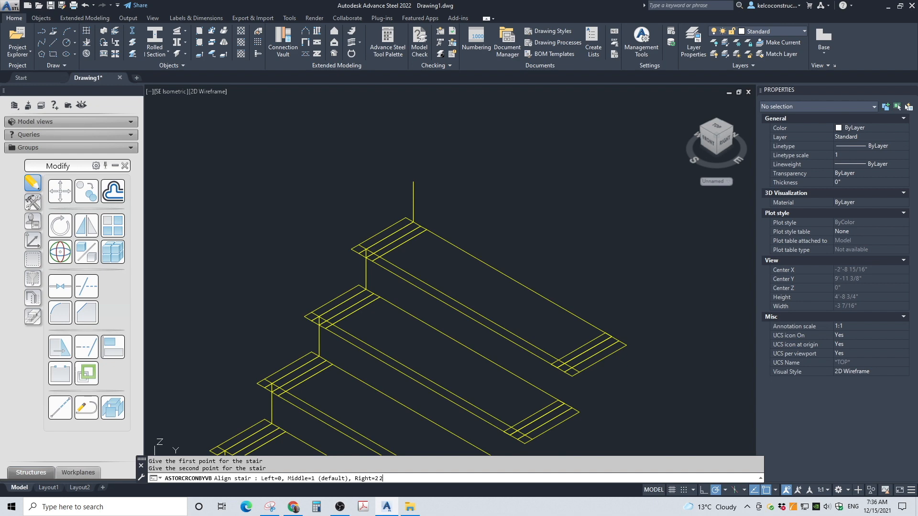
key(Return)
scroll(487, 229, down, 6)
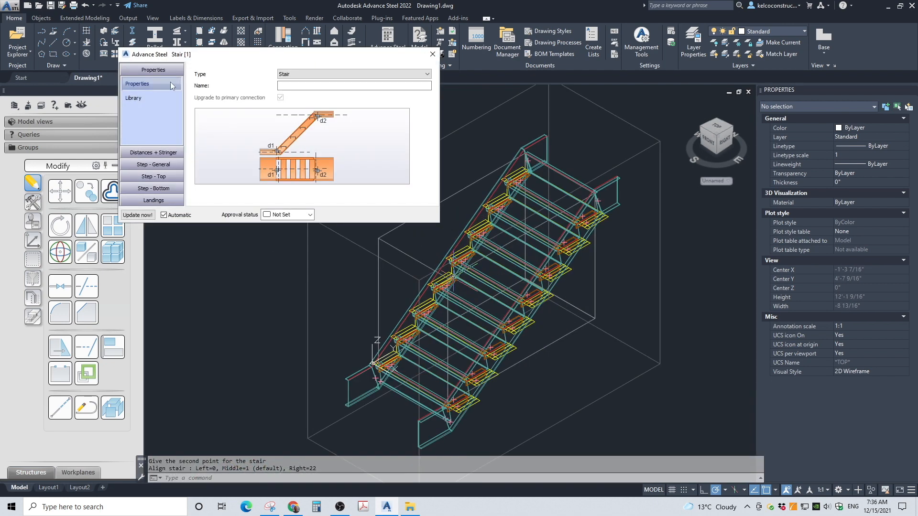
Step: Apply the ADA Compliant Stairs preset from the stair library to the new stair
click(152, 97)
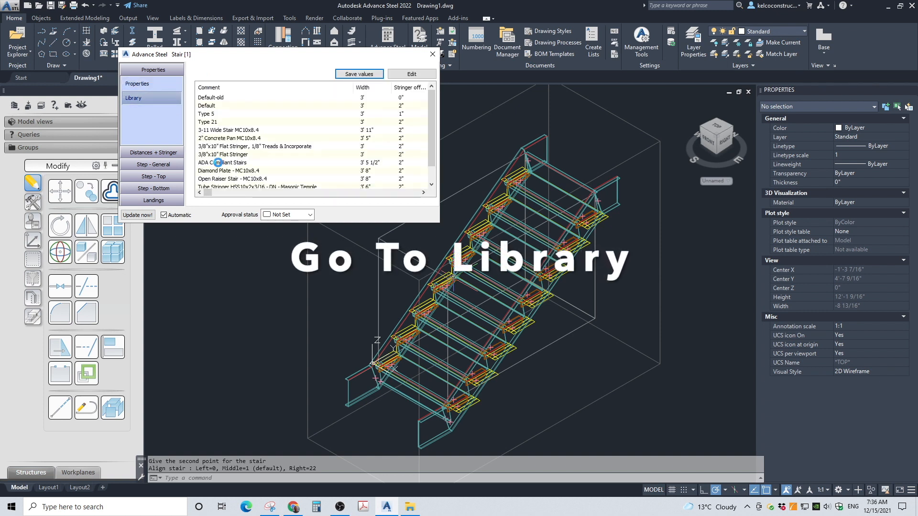
click(218, 163)
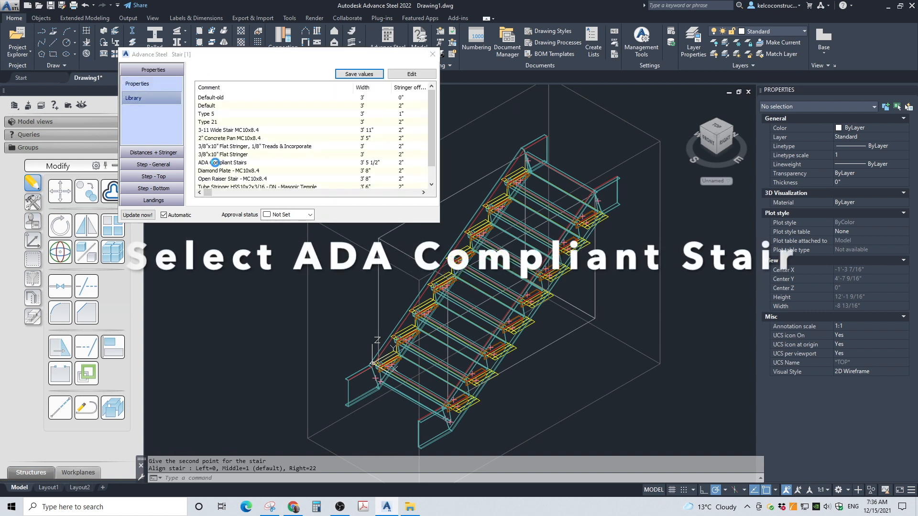
Step: Choose the ADA Compliant Stairs library preset, set the stair's width to 41.5 inches, and close the stair properties
click(200, 163)
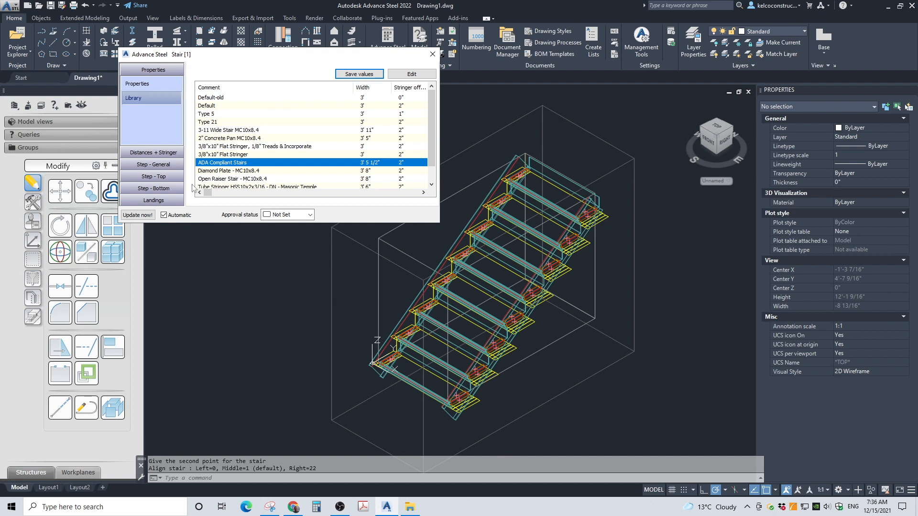
click(154, 152)
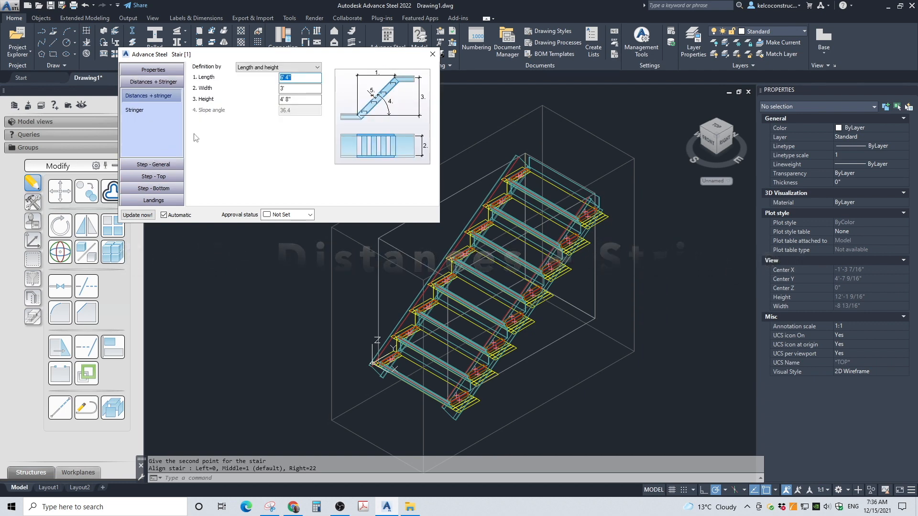
double_click(279, 89)
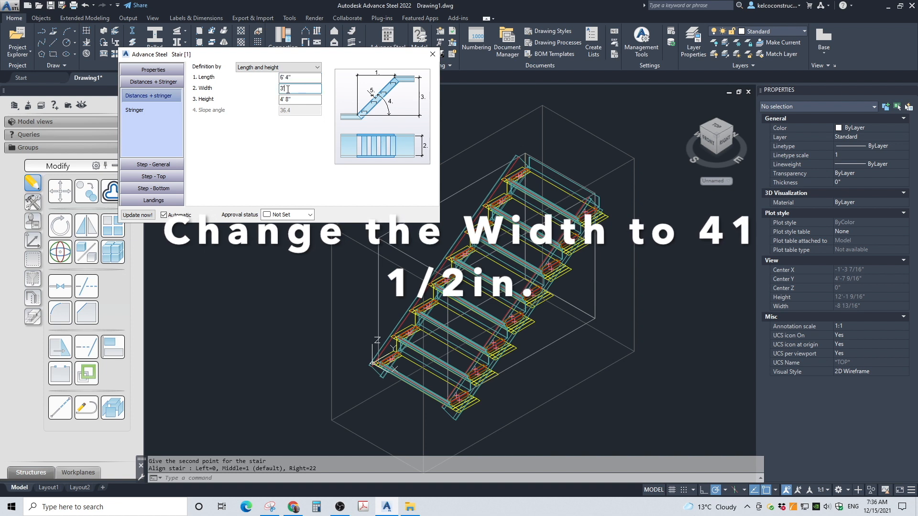
text(41.5)
key(Return)
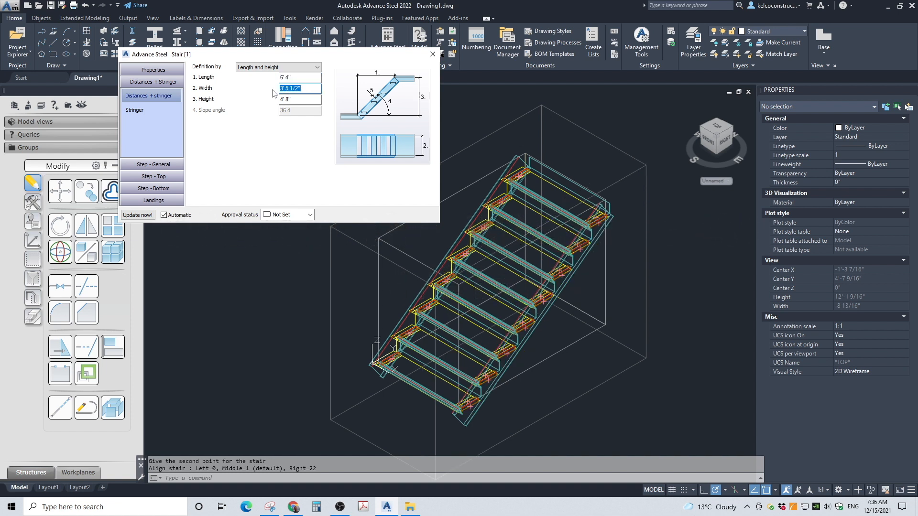
click(433, 54)
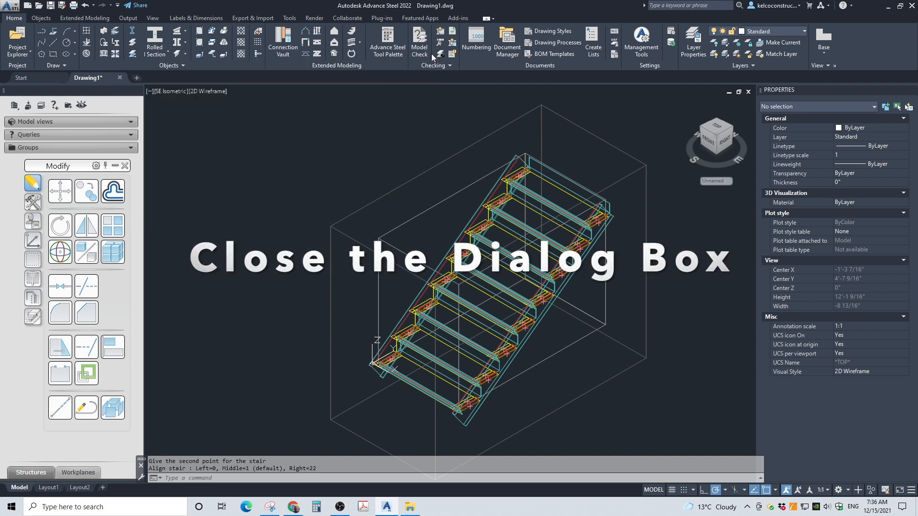
Step: Display the stair in the Conceptual visual style and inspect how a tread nosing sits against the yellow step guides
click(212, 91)
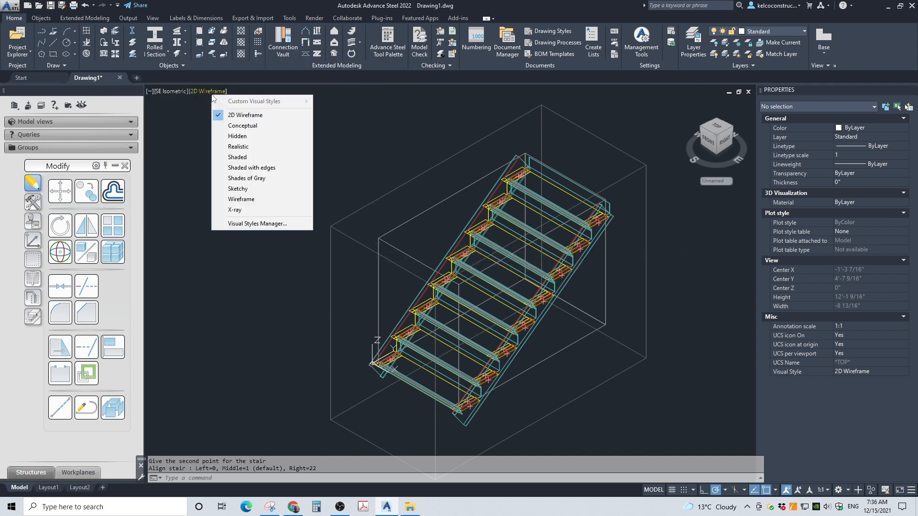
click(227, 116)
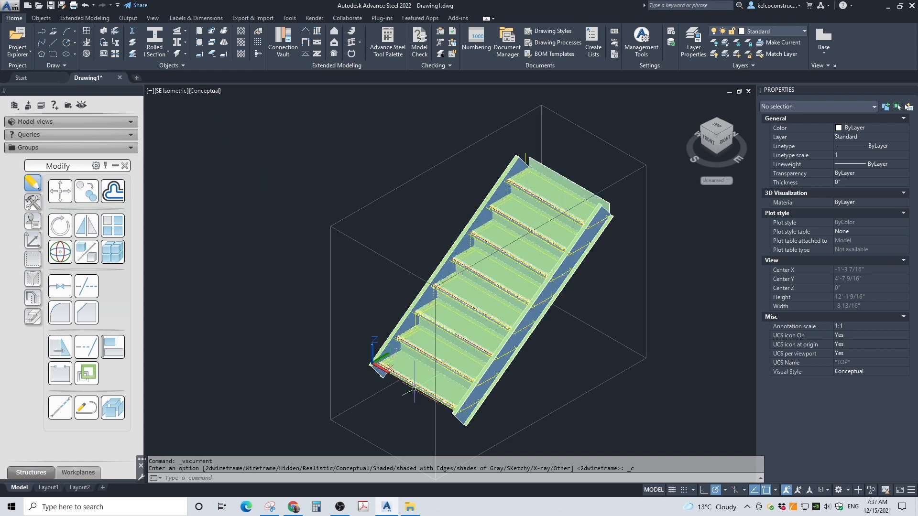
scroll(414, 390, up, 2)
scroll(412, 388, up, 3)
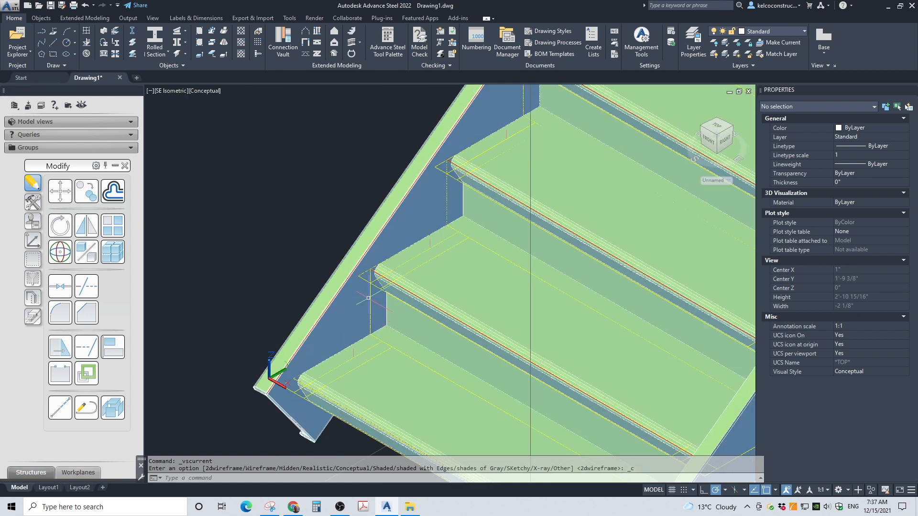
scroll(368, 298, up, 4)
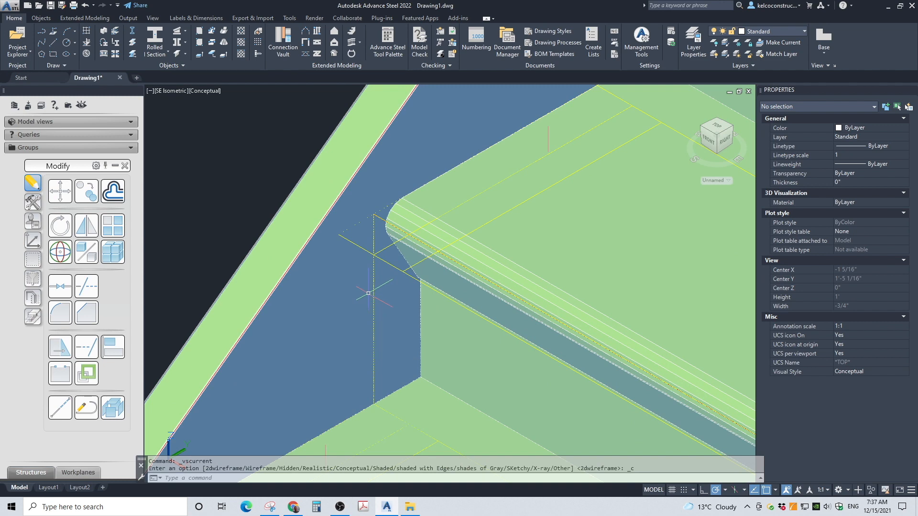
scroll(368, 293, down, 5)
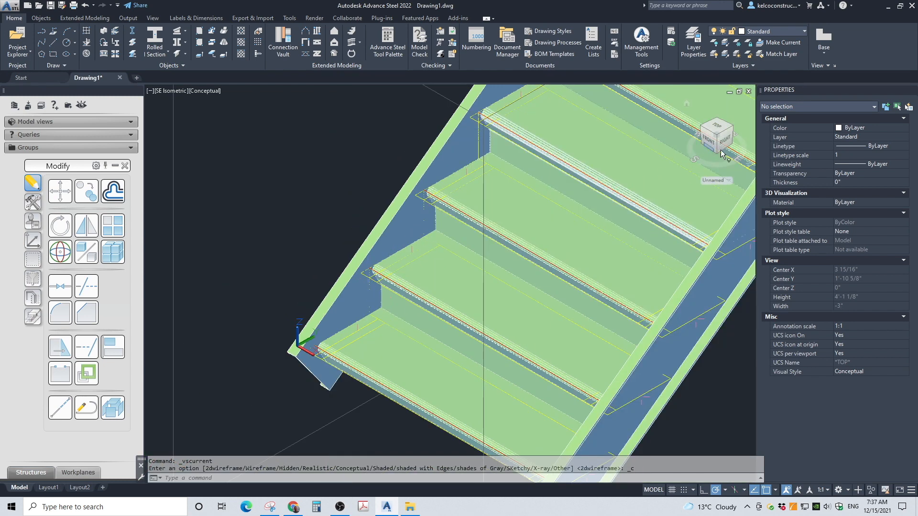
Step: Show the stair from the right side in 2D Wireframe and align the UCS to that view
click(734, 138)
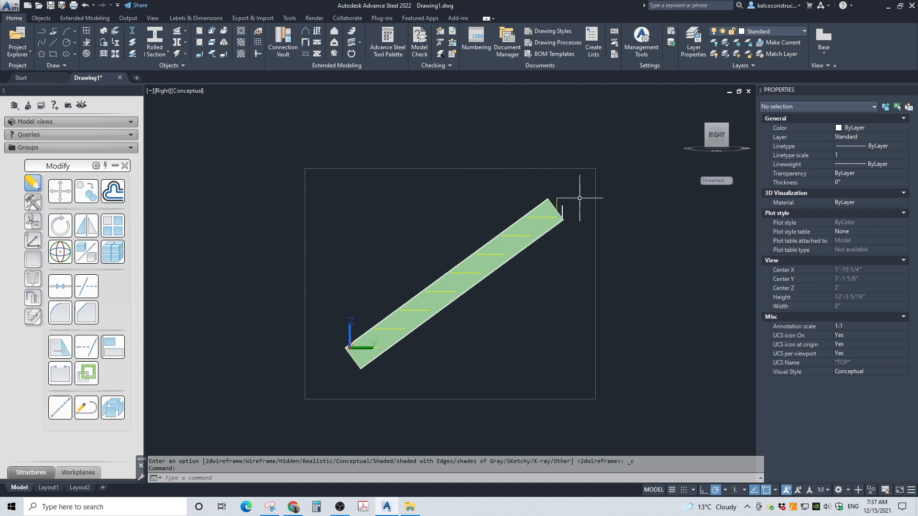
click(194, 91)
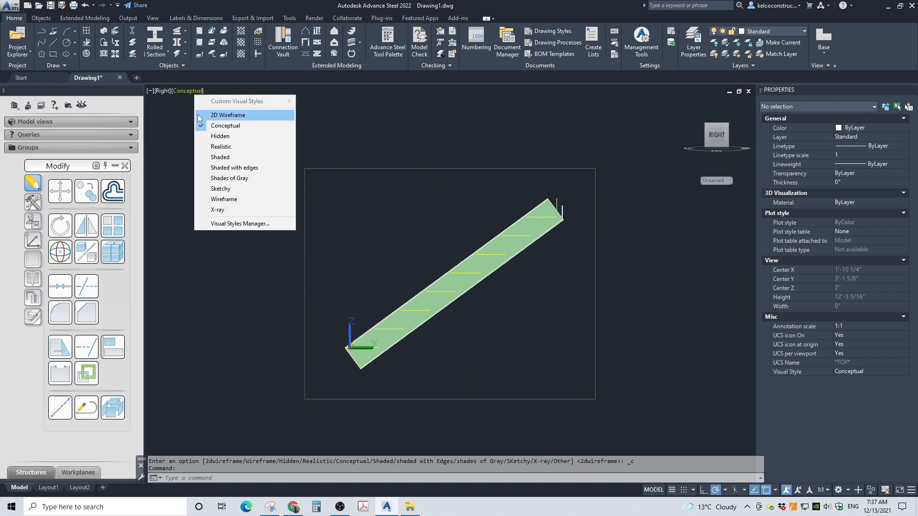
click(225, 115)
scroll(367, 343, up, 6)
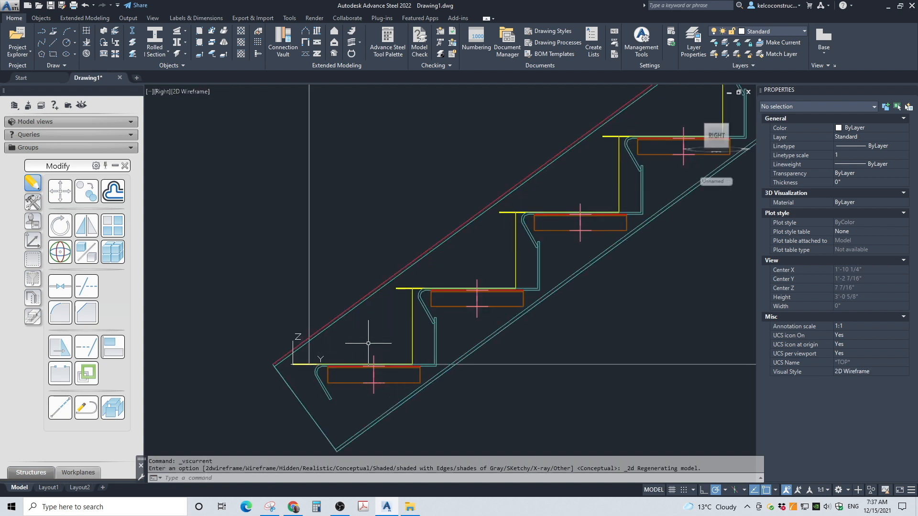
scroll(404, 329, up, 3)
drag(439, 302, 364, 308)
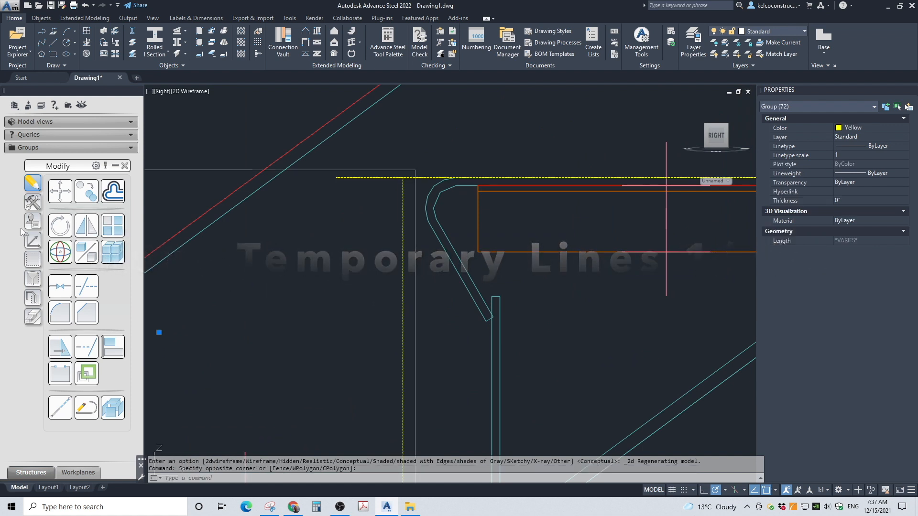
click(31, 242)
click(113, 191)
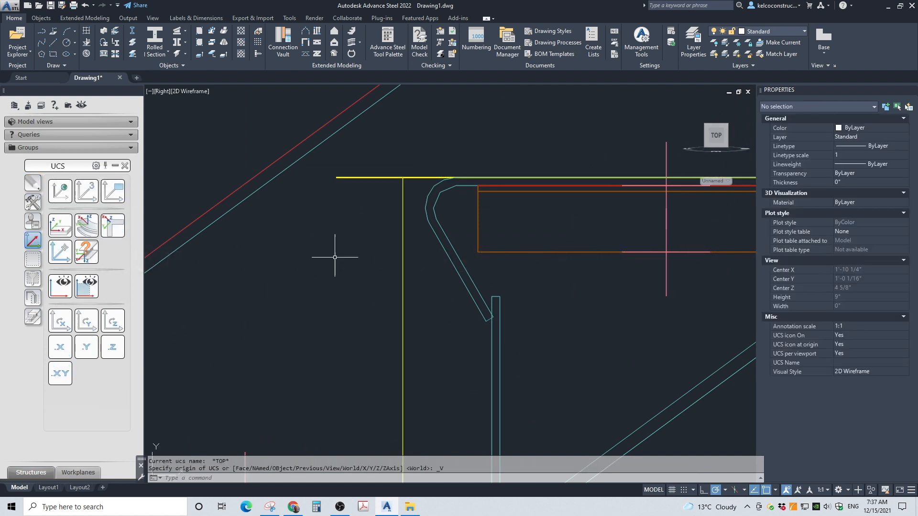
Step: Move the grouped yellow step guides 0.5 inch horizontally toward the tread nosings
click(381, 279)
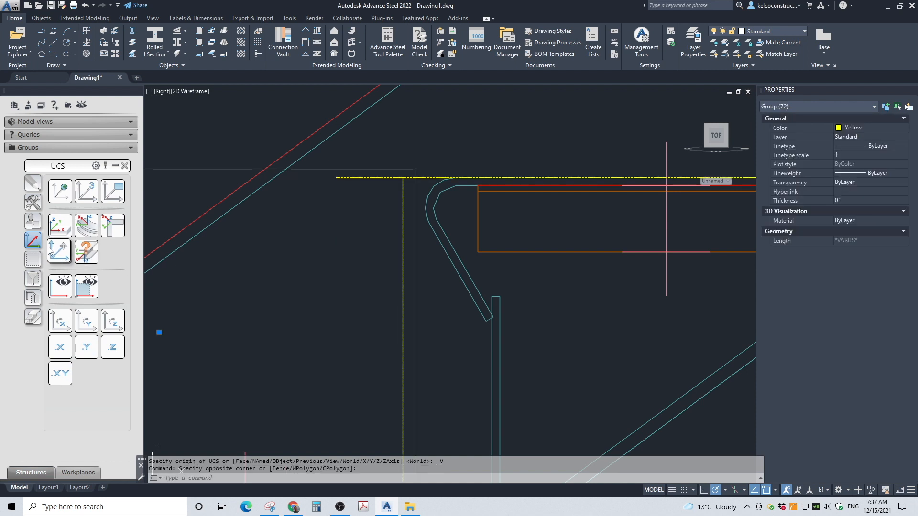
click(33, 184)
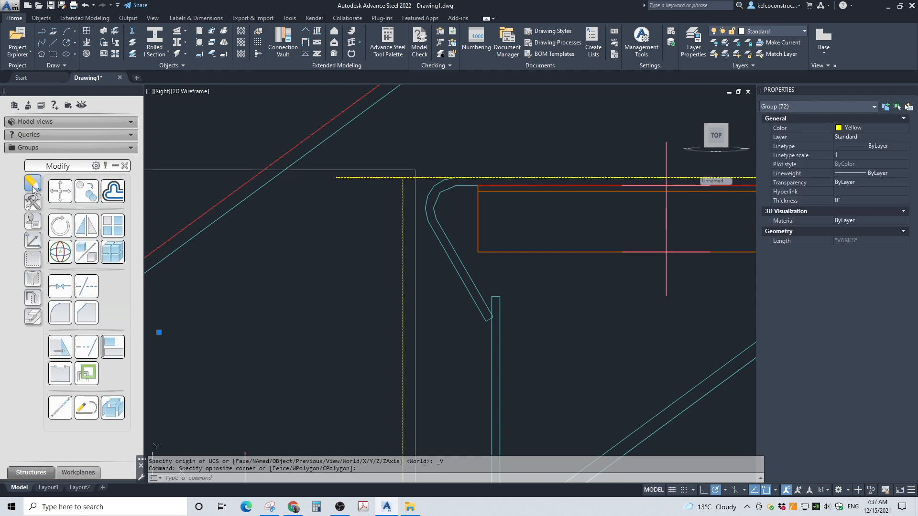
click(59, 191)
click(336, 285)
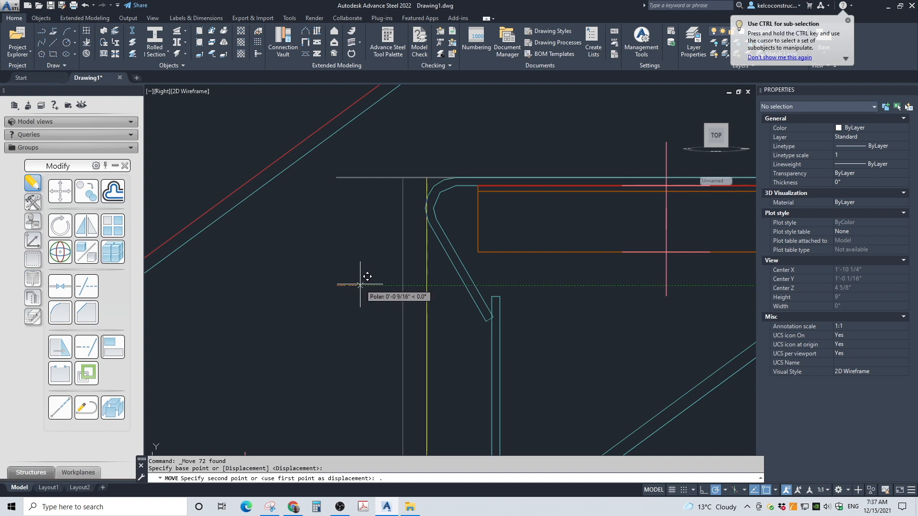
key(Return)
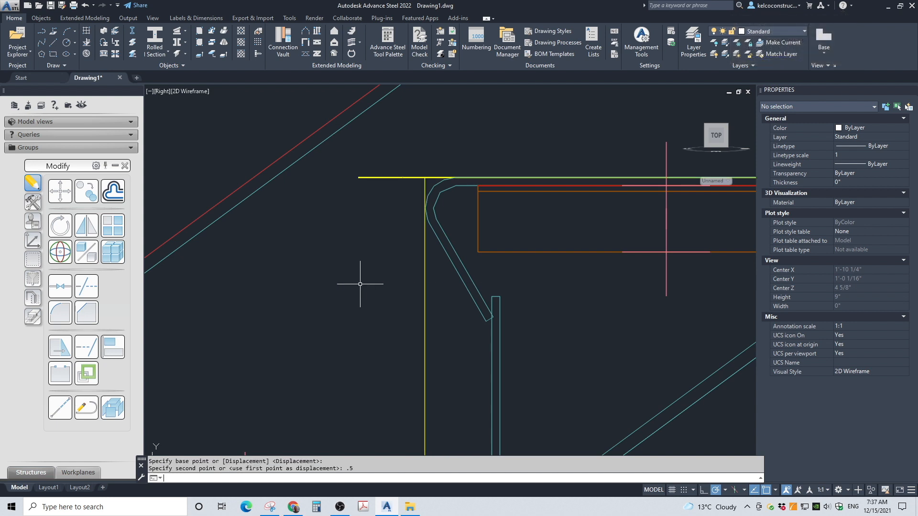
Step: Reset the UCS to World and return the stair to the SE Isometric view
scroll(377, 289, down, 2)
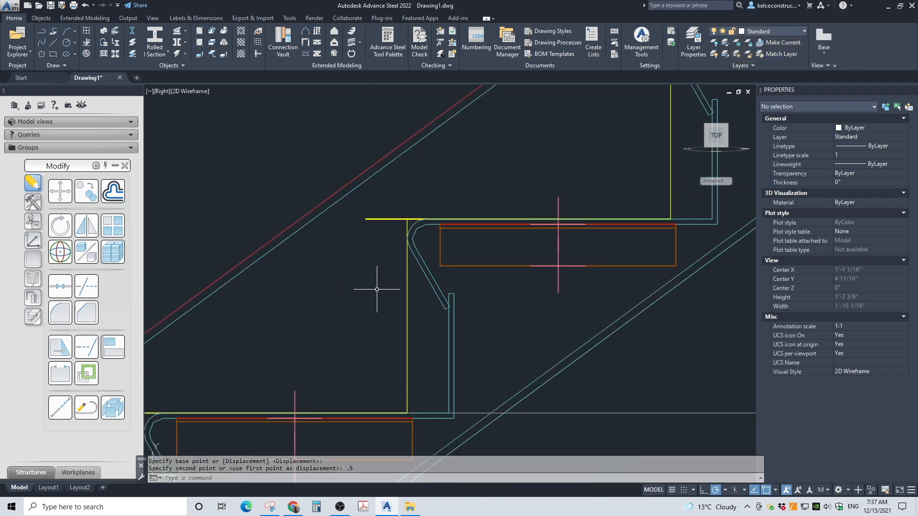
scroll(377, 289, down, 4)
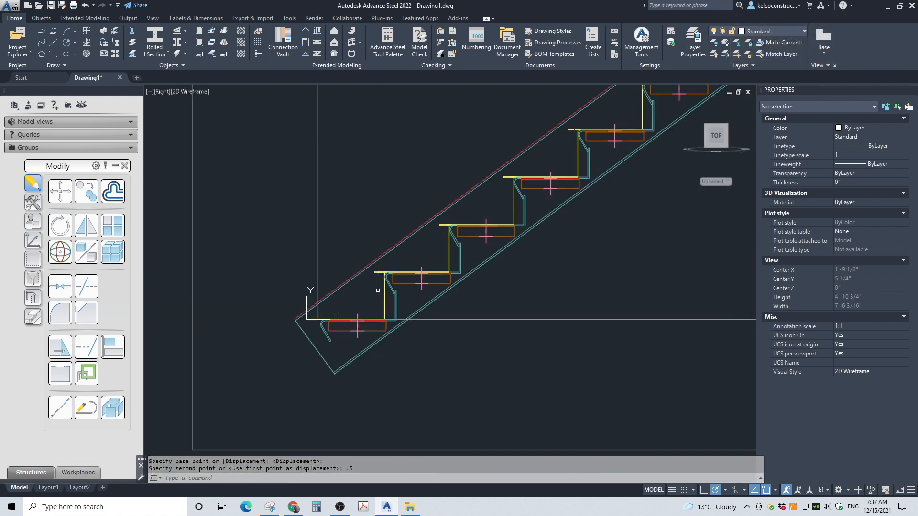
scroll(378, 290, down, 4)
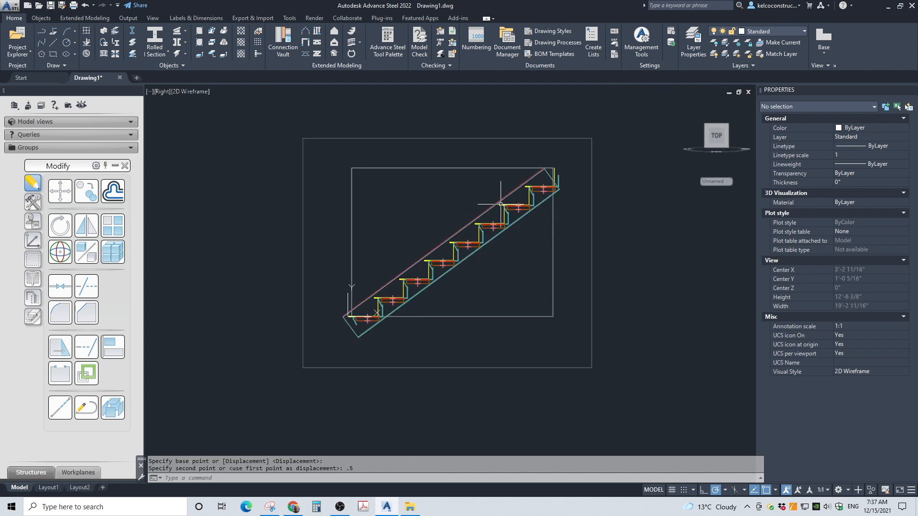
scroll(550, 177, up, 2)
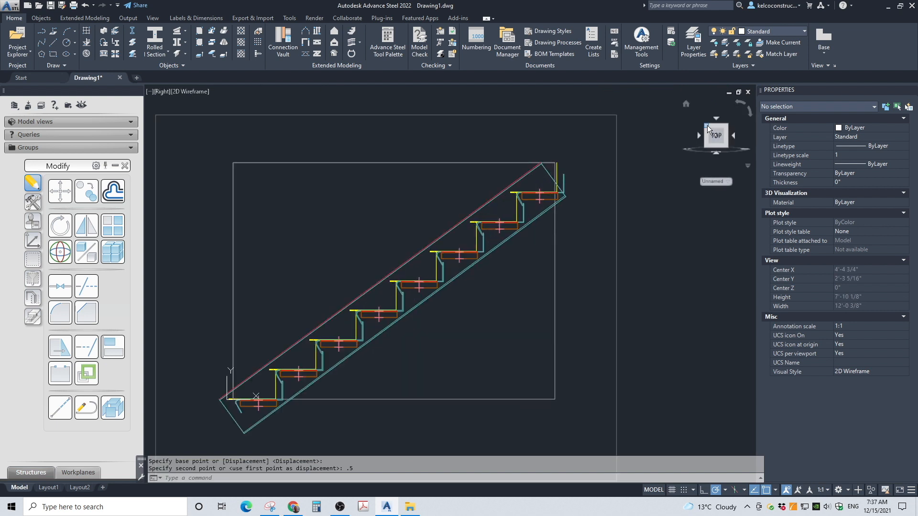
click(32, 239)
click(60, 191)
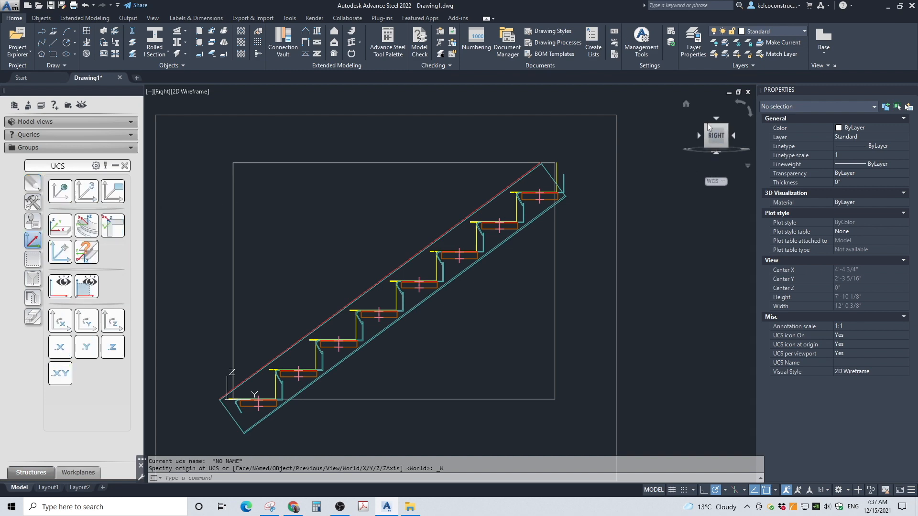
click(707, 124)
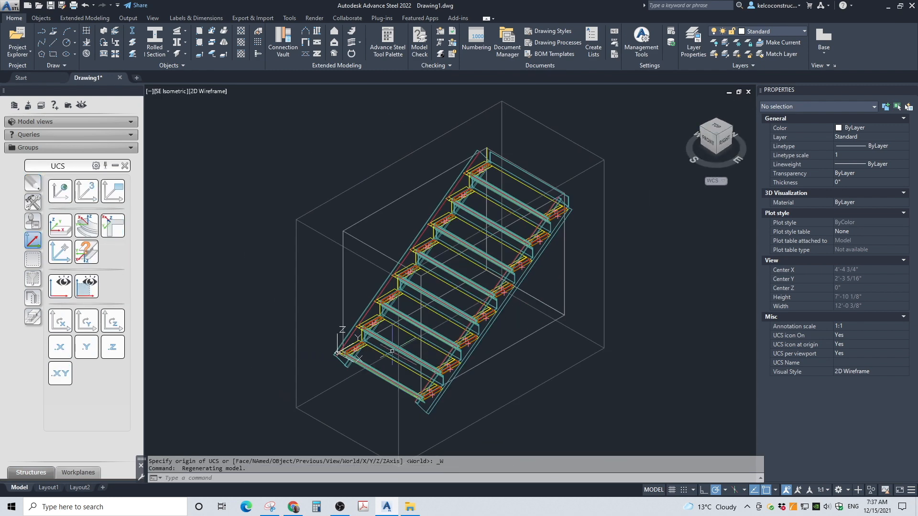
Step: Preview the stair in the Conceptual and Shaded visual styles
scroll(398, 353, up, 5)
scroll(357, 331, up, 4)
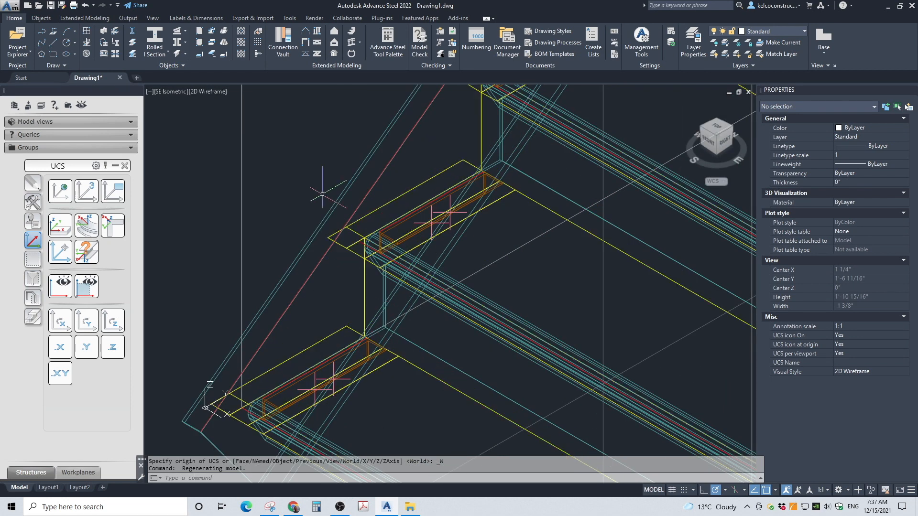
scroll(355, 233, down, 3)
scroll(356, 234, down, 4)
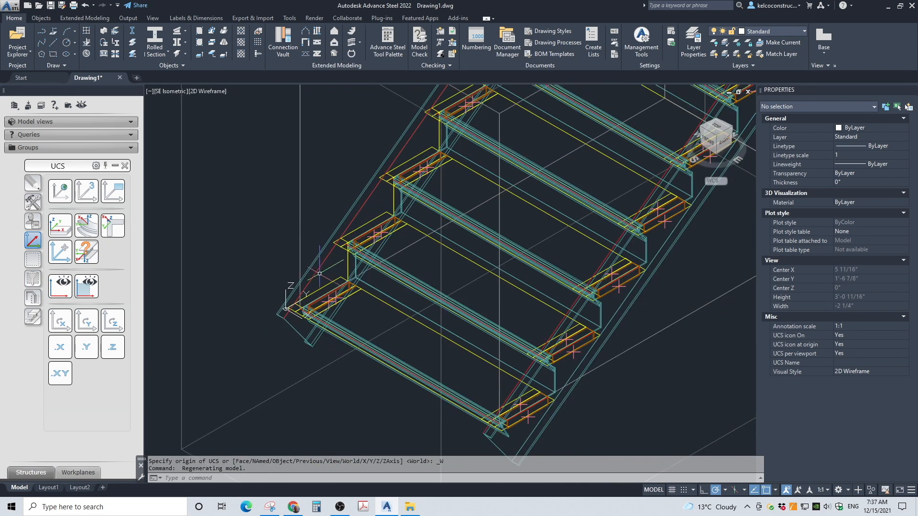
click(213, 95)
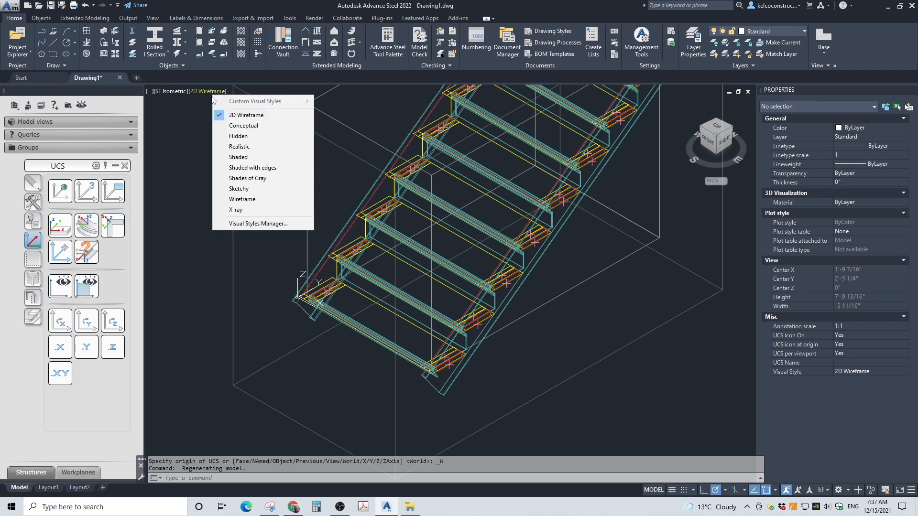
click(219, 125)
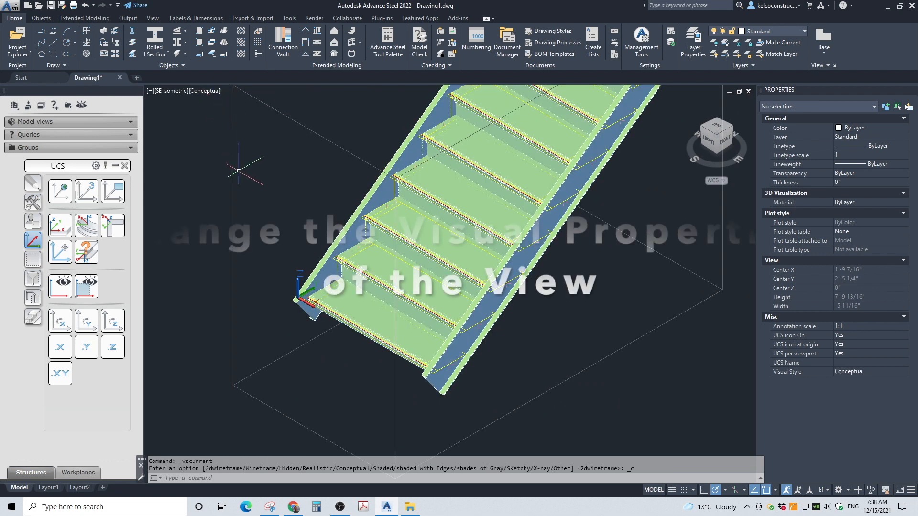
click(208, 93)
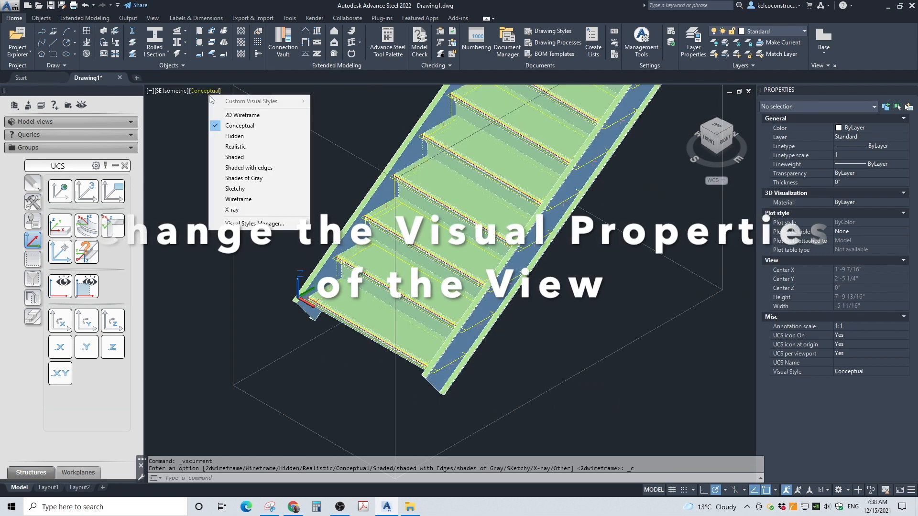
click(235, 159)
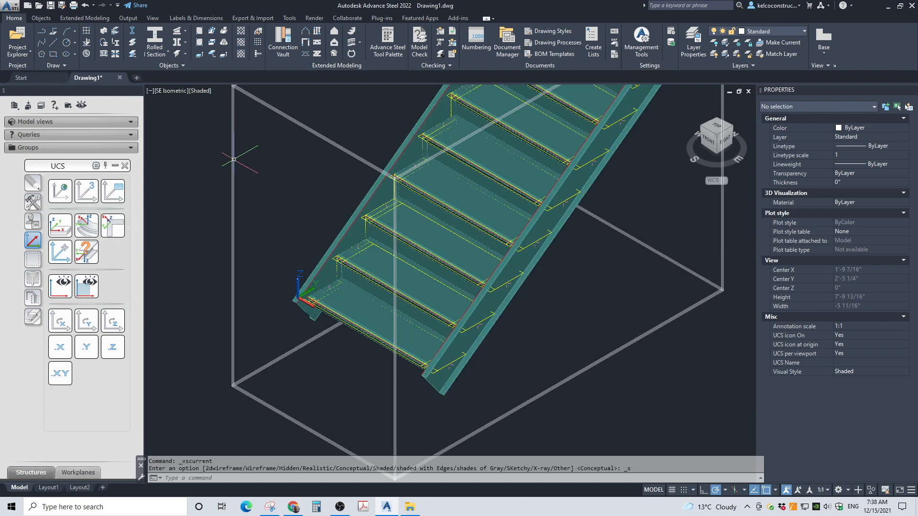
Step: Set the visual style to Shades of Gray and check a tread nosing against the yellow guide lines
click(200, 92)
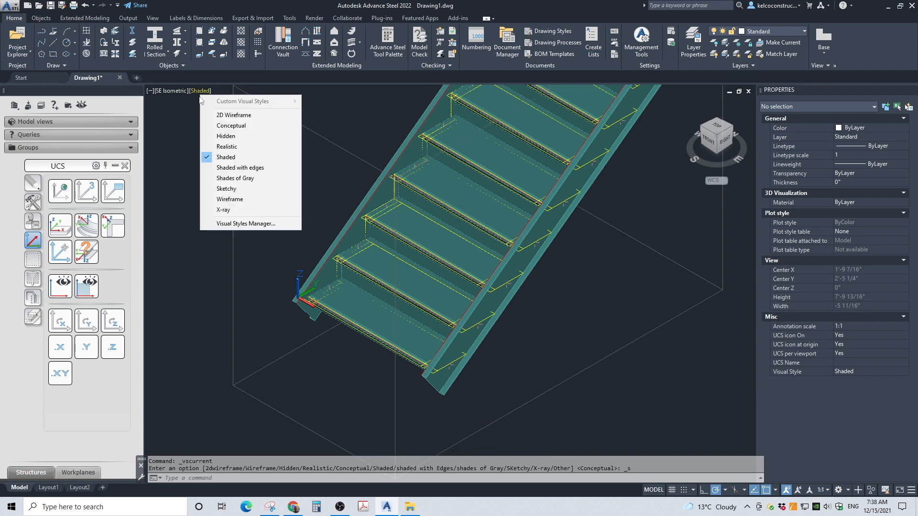
click(216, 177)
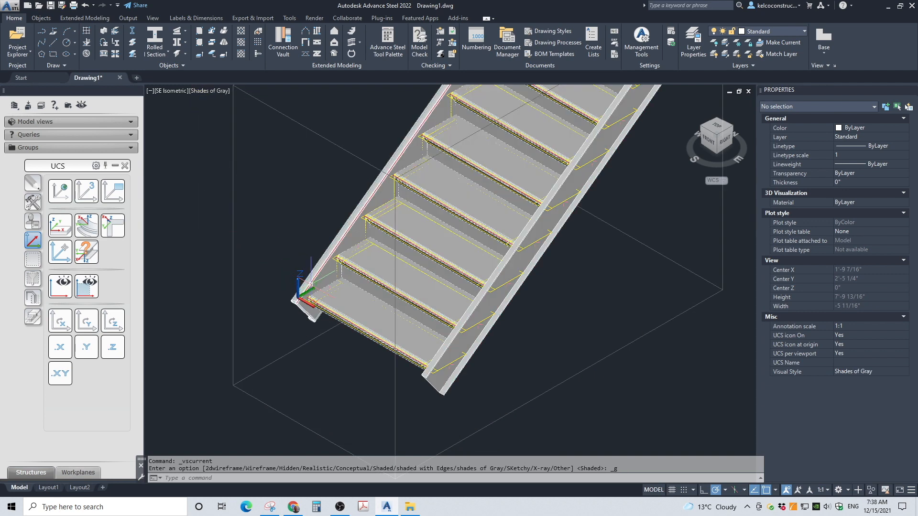
scroll(311, 284, up, 2)
scroll(336, 313, up, 2)
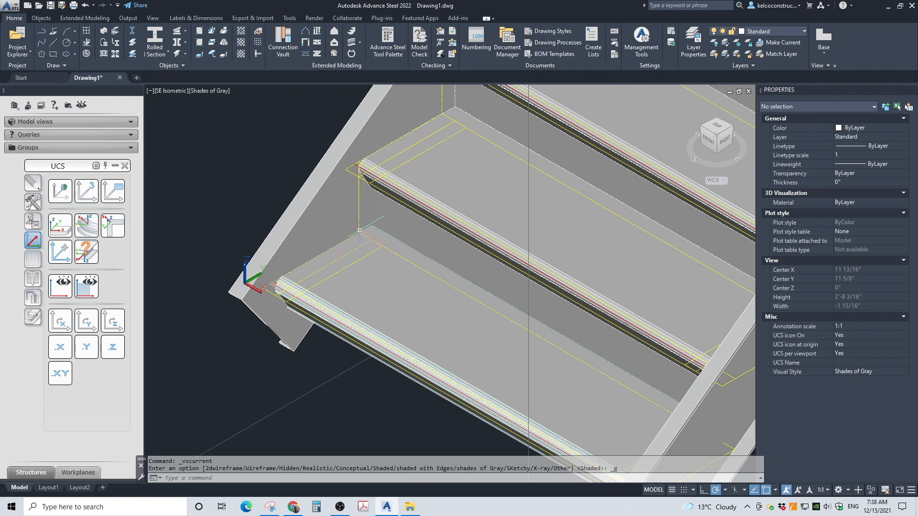
scroll(360, 230, up, 5)
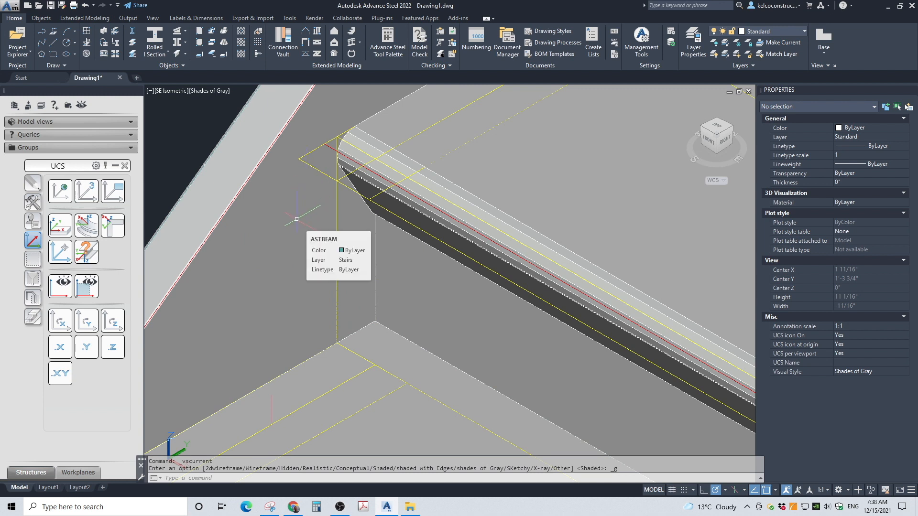
Step: Draw a 1.5 inch line horizontally forward from the front corner of the yellow guide at the second tread's nosing
text(l)
key(Return)
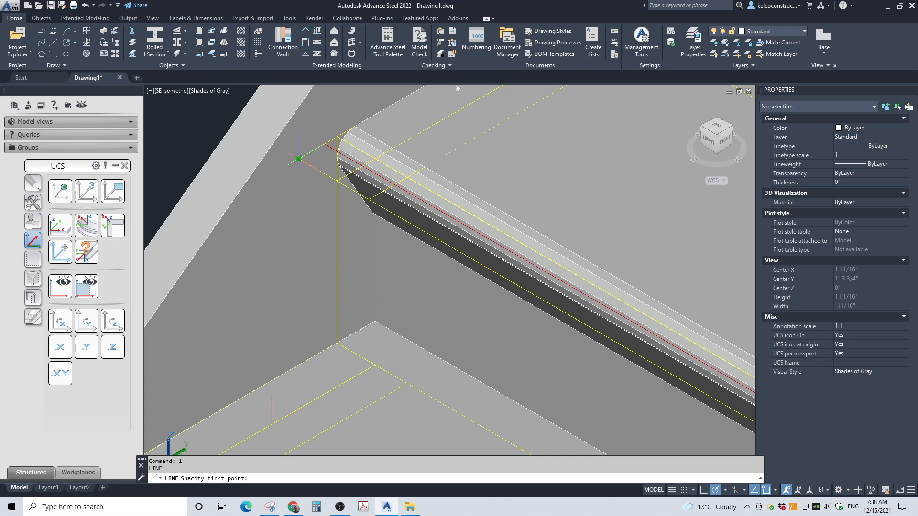
scroll(282, 168, down, 5)
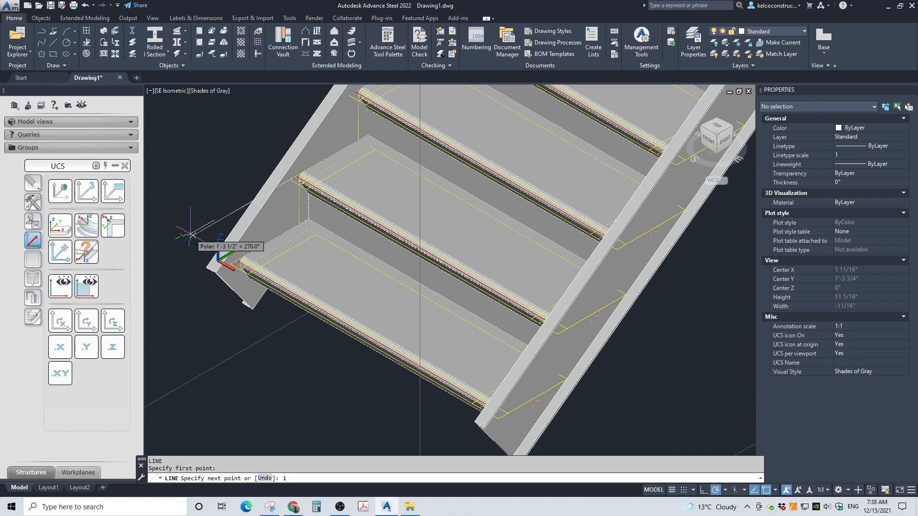
key(Return)
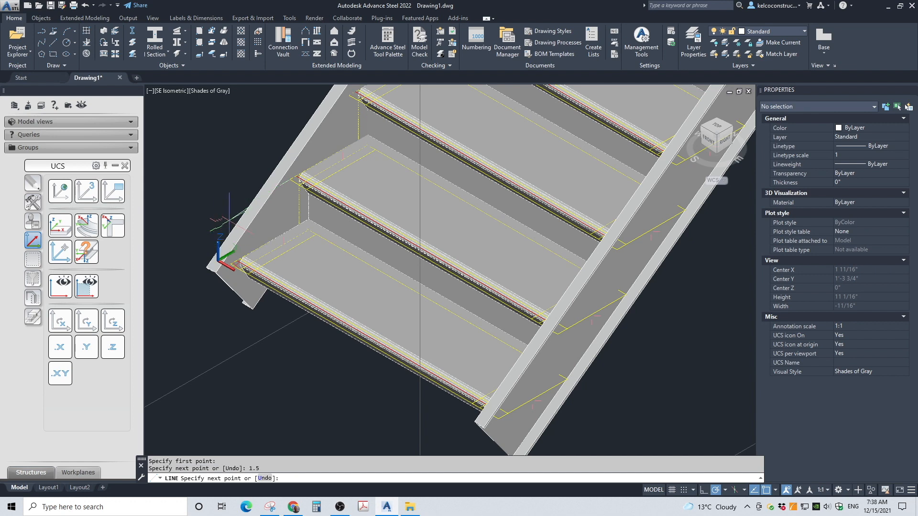
scroll(229, 170, up, 2)
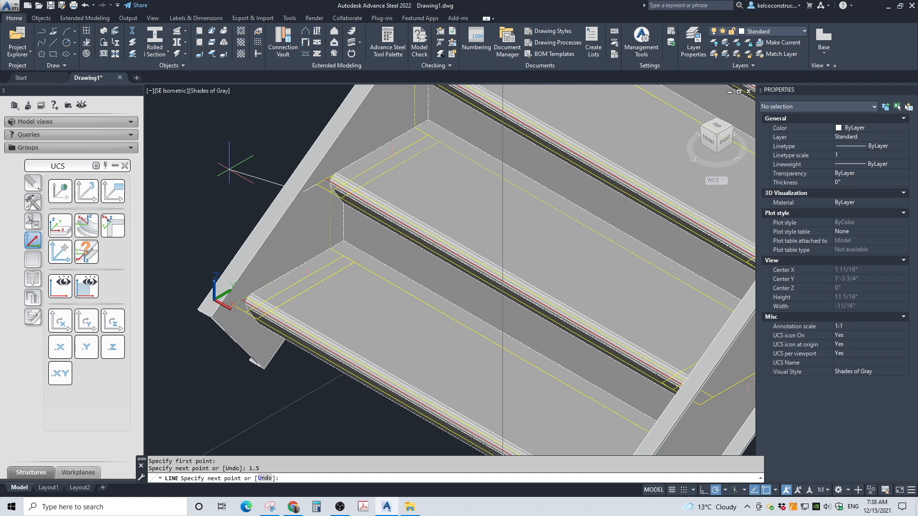
key(Return)
Step: Place the UCS origin at the free end of the 1.5 inch line and rotate it about X until its XY plane is vertical
scroll(313, 176, up, 4)
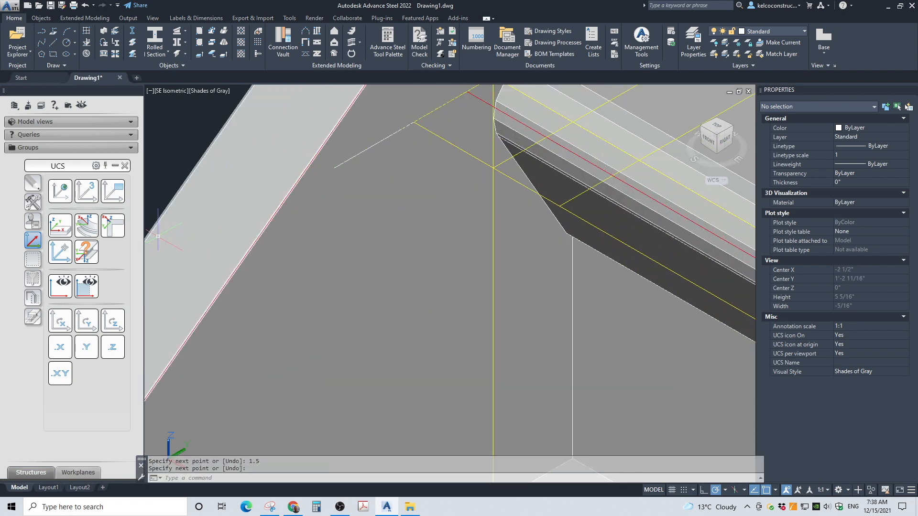
click(60, 256)
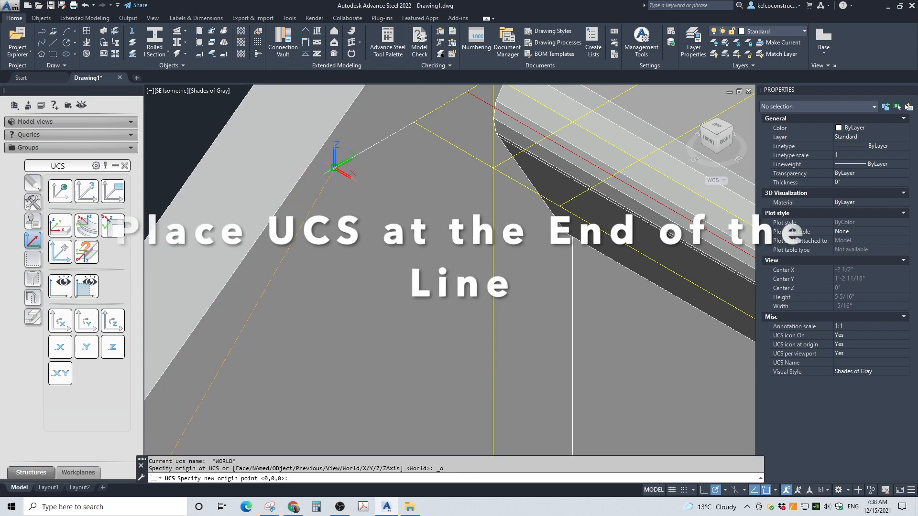
click(334, 168)
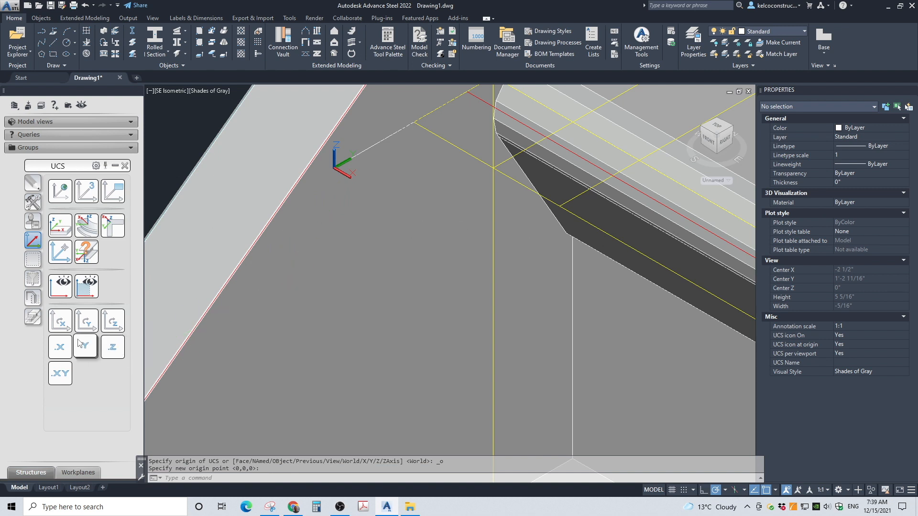
click(60, 320)
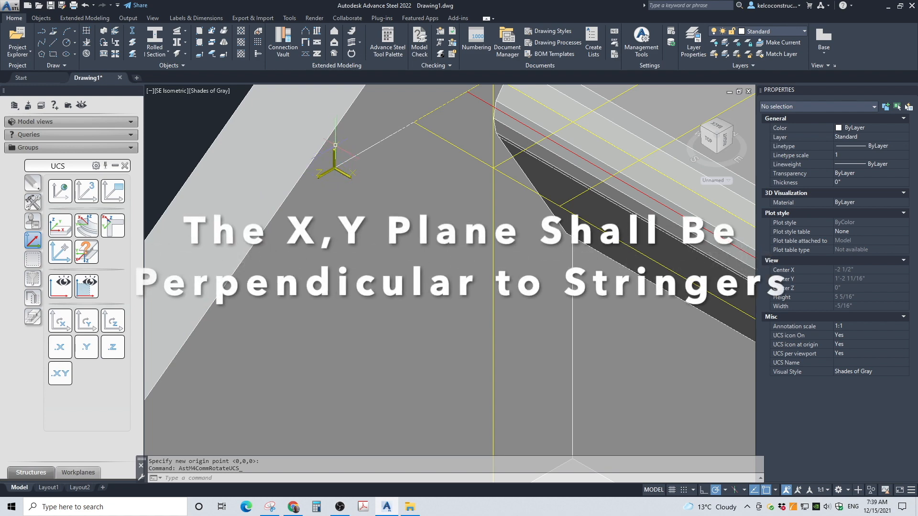
Step: Trim the lower front ends of both stringers at the vertical plane with Shorten at UCS
scroll(340, 182, down, 8)
scroll(337, 197, down, 3)
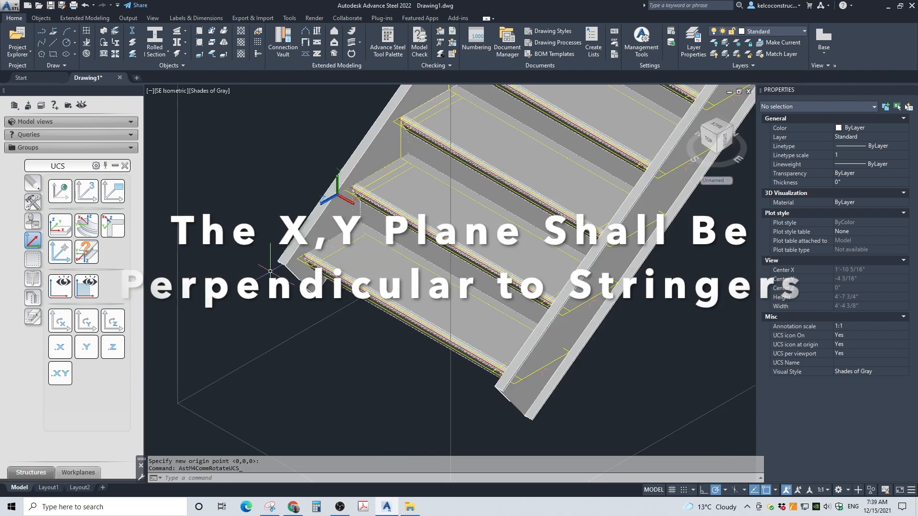
click(32, 320)
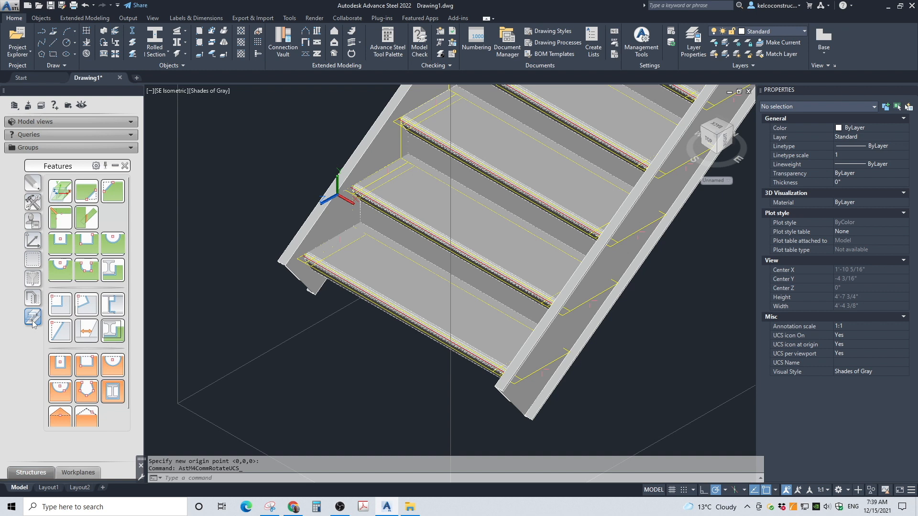
click(57, 190)
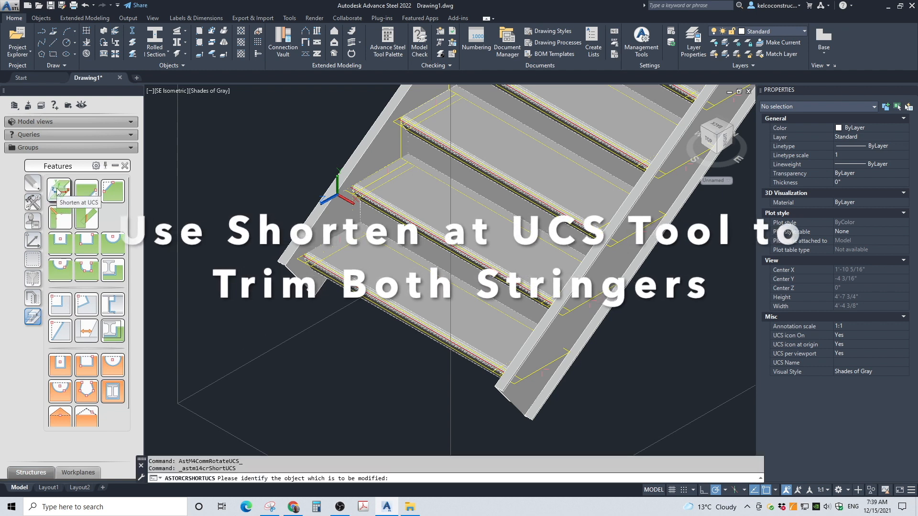
click(320, 233)
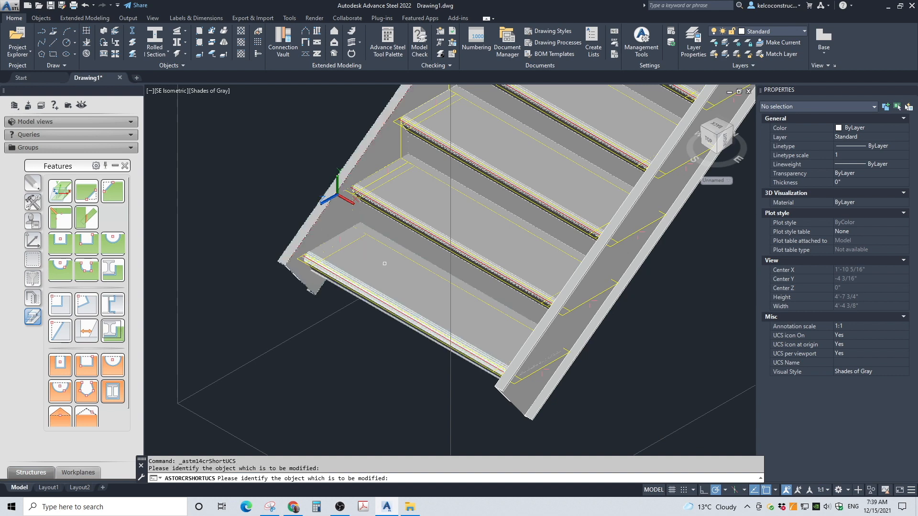
click(534, 412)
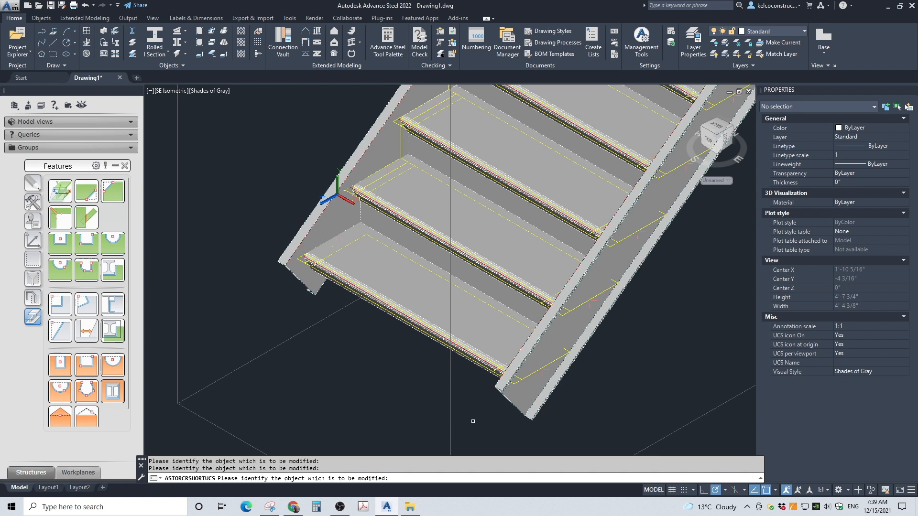
key(Return)
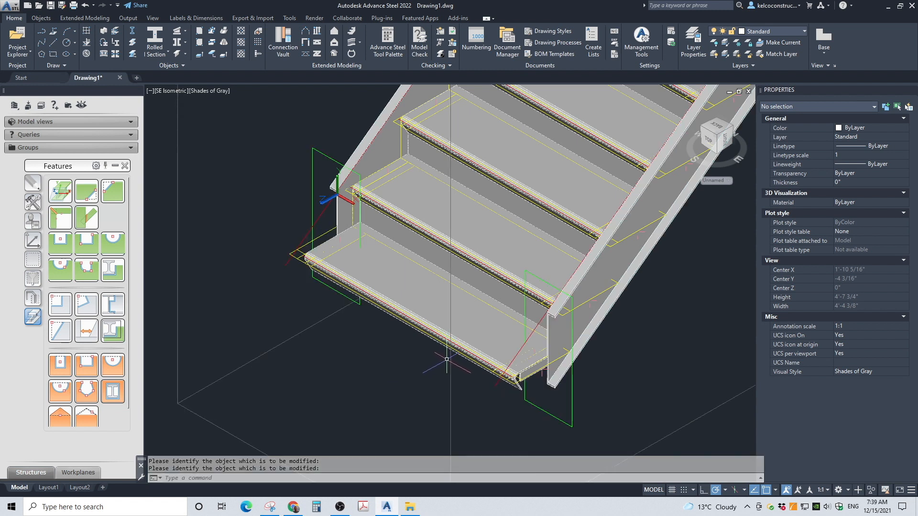
Step: Move the UCS origin to the first step's yellow guide corner and rotate it about X until its XY plane is horizontal
scroll(350, 229, up, 3)
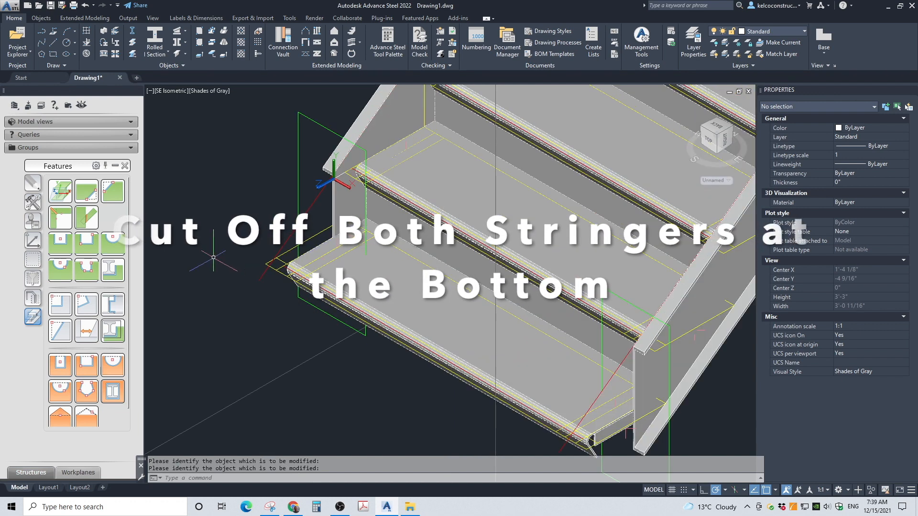
click(33, 241)
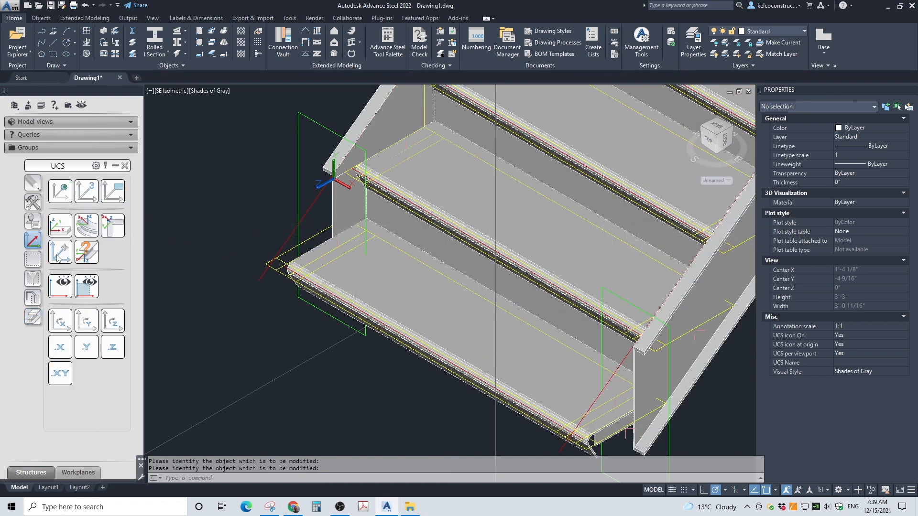
click(58, 258)
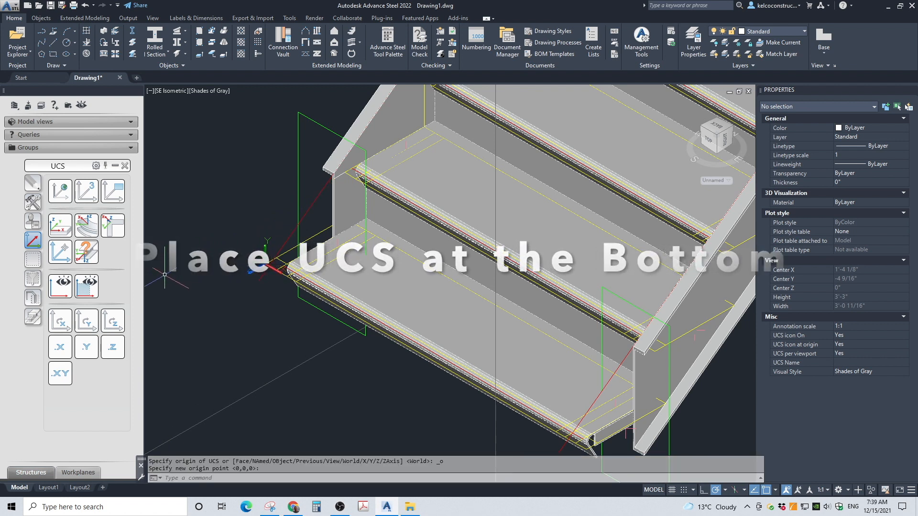
key(Return)
click(60, 320)
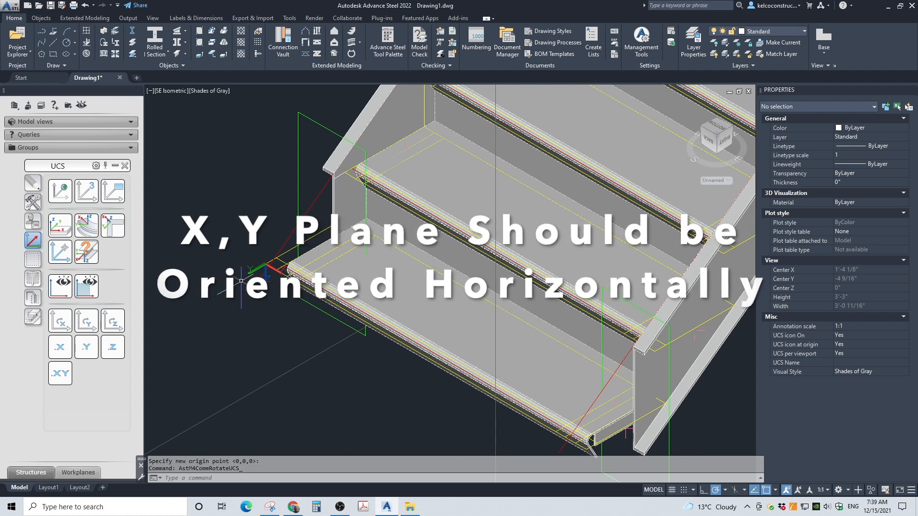
Step: Cut off the bottoms of both stringers at the horizontal plane with Shorten at UCS
click(33, 316)
click(59, 191)
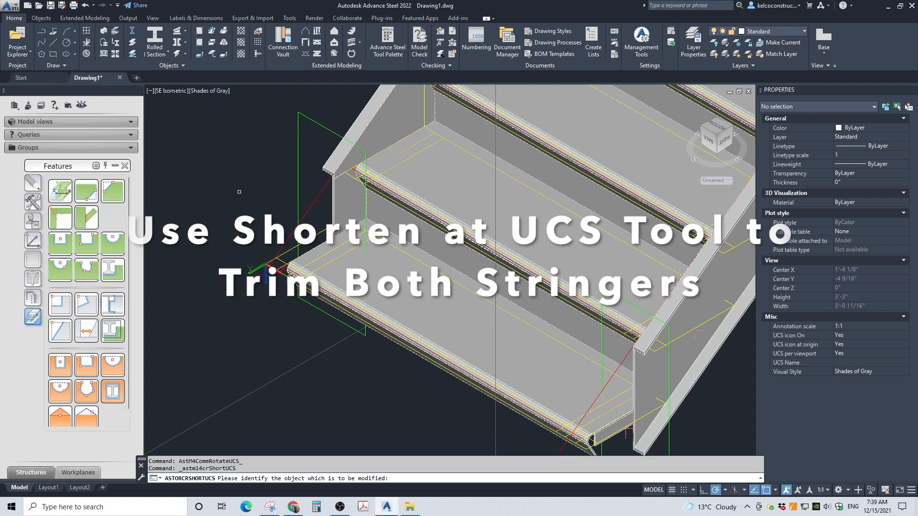
click(643, 349)
scroll(645, 342, down, 3)
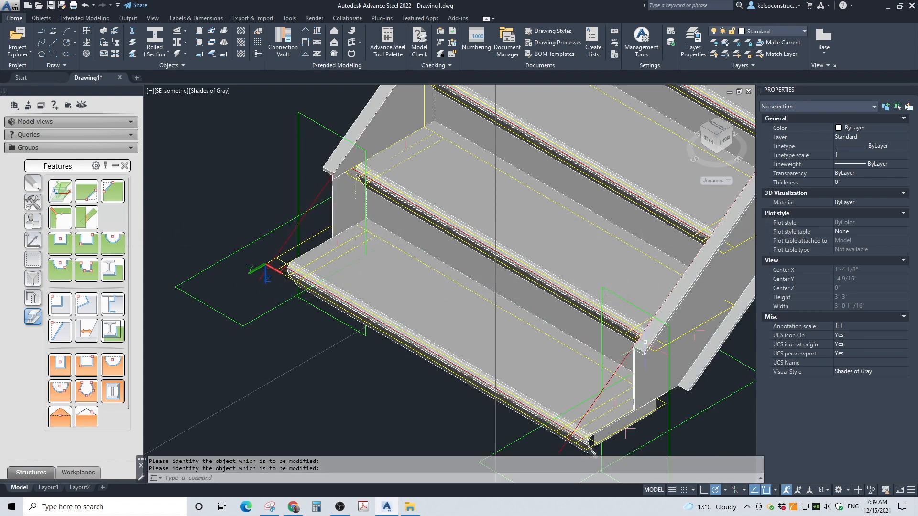
key(Return)
Step: Rotate the UCS about its Y axis so its XY plane stands vertical and parallel to the stringers
scroll(419, 332, up, 4)
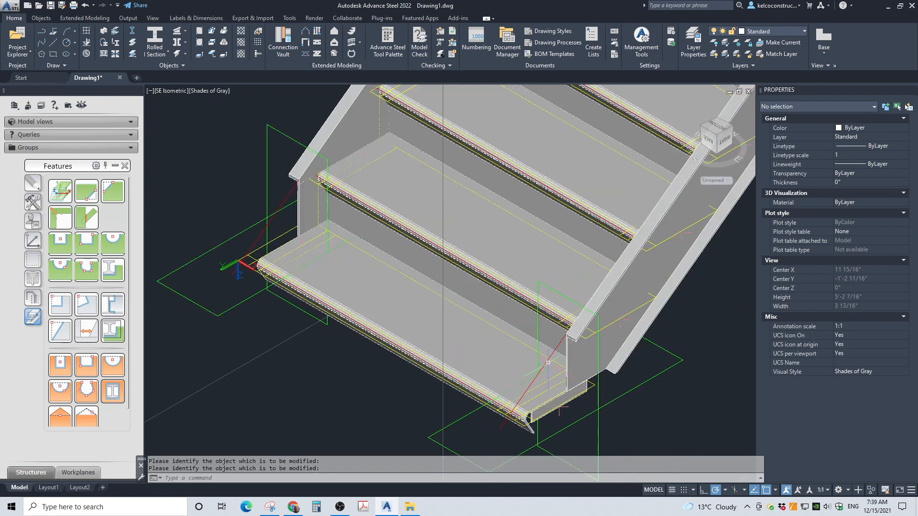
scroll(495, 322, down, 1)
scroll(495, 322, down, 2)
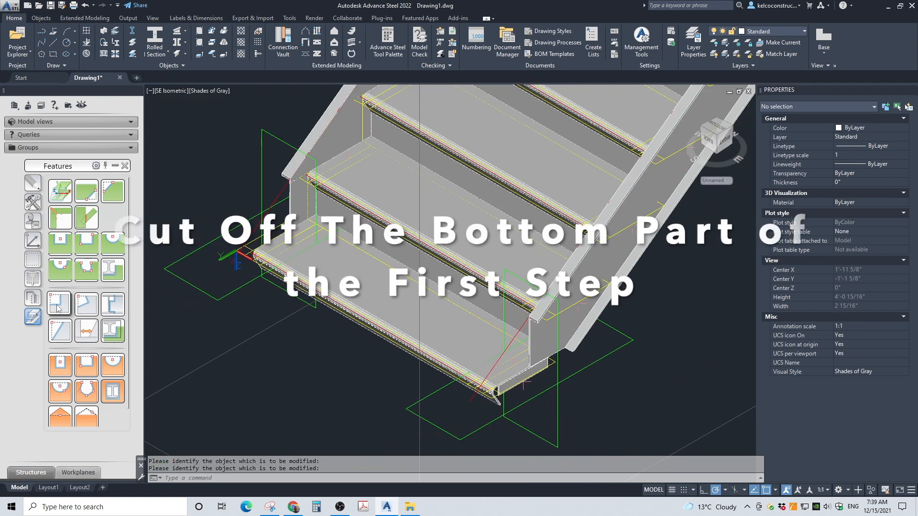
click(33, 241)
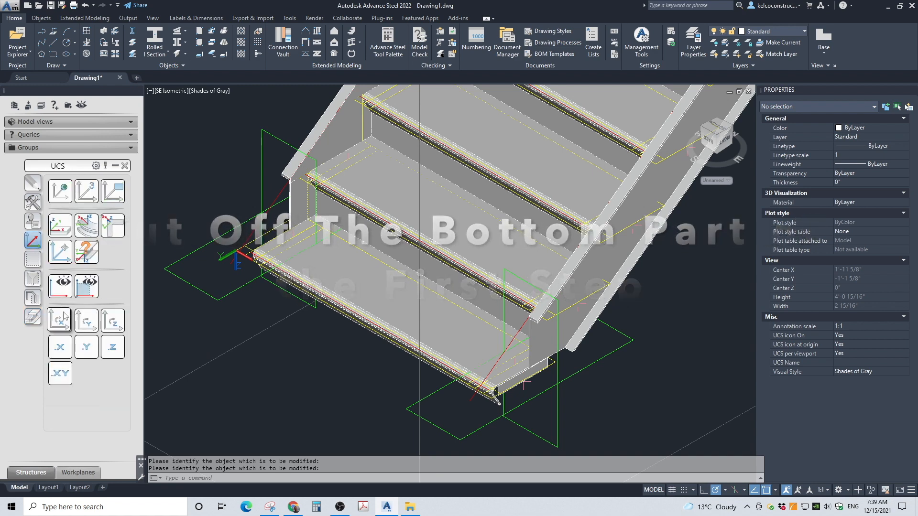
click(84, 320)
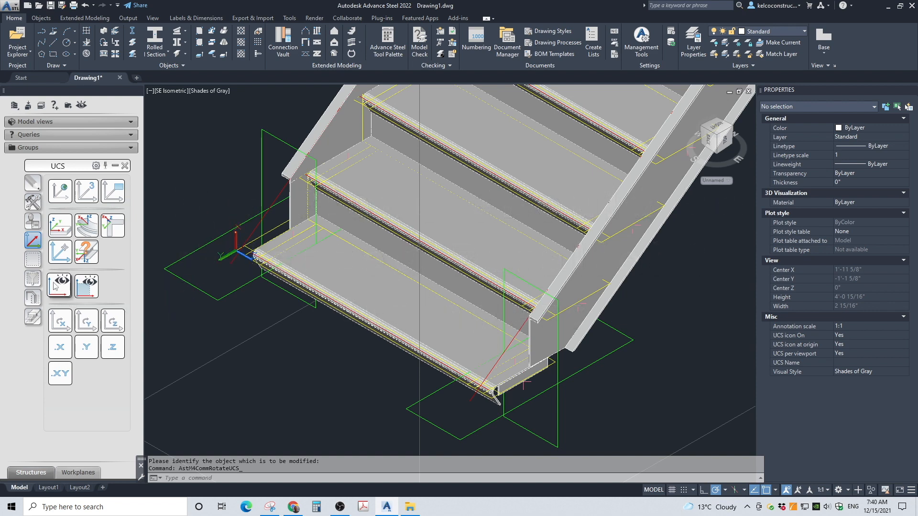
Step: Cut a two-point rectangular contour notch in the first step, from the nosing's lower lip to the stringer's bottom front corner
click(32, 317)
click(67, 216)
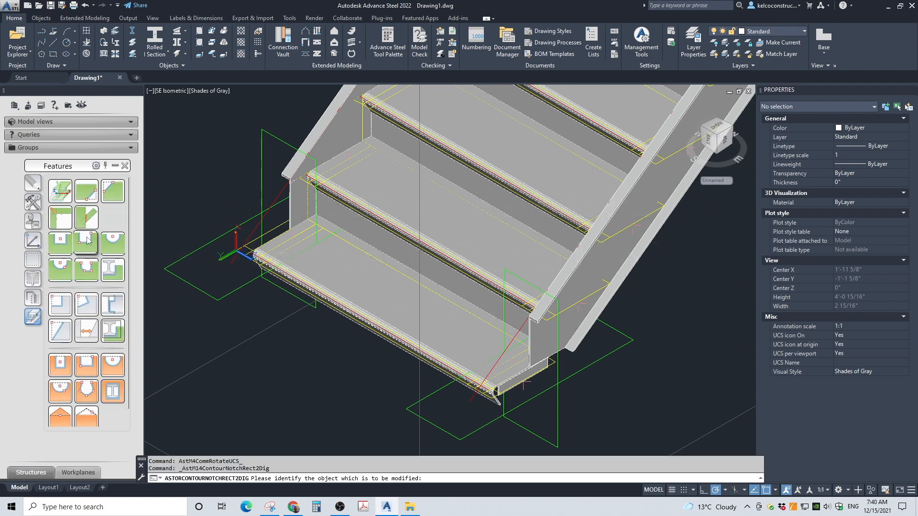
click(466, 361)
scroll(500, 405, up, 5)
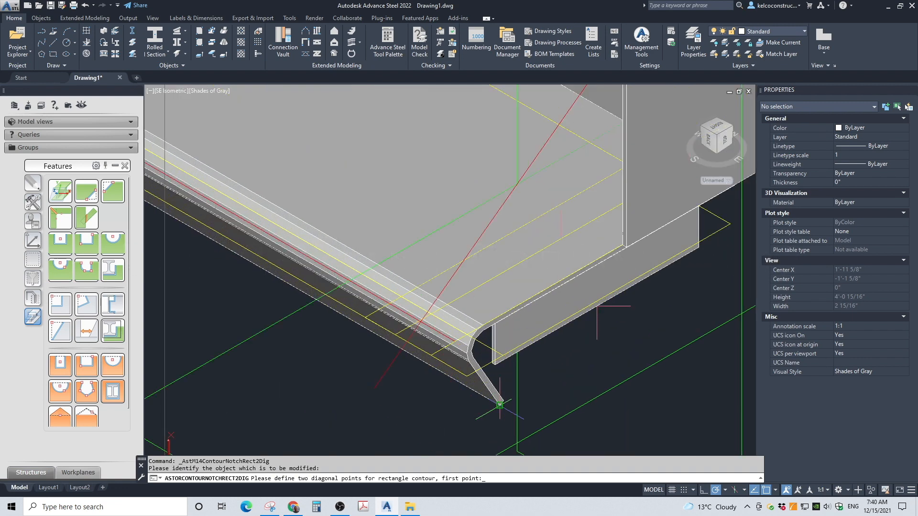
scroll(500, 405, up, 3)
click(500, 405)
scroll(445, 406, down, 3)
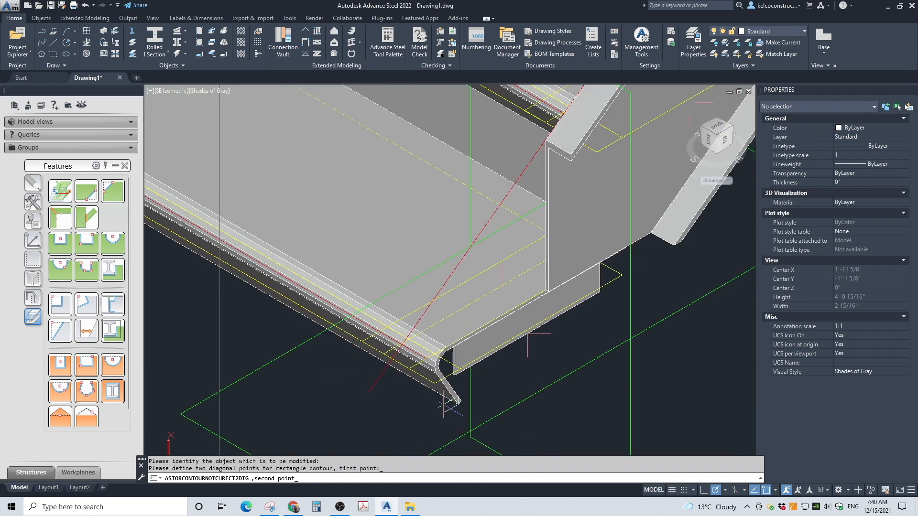
scroll(426, 329, up, 3)
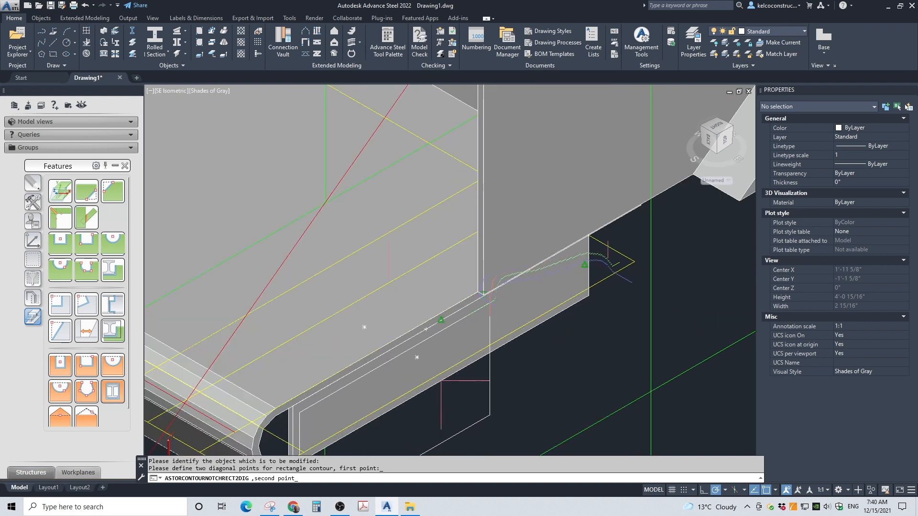
click(484, 295)
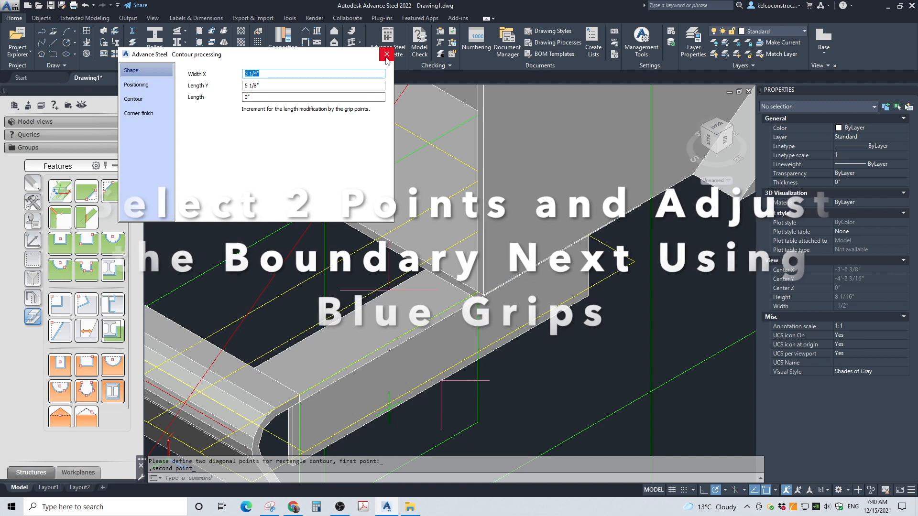
key(Escape)
Step: Stretch the first step's notch boundary back to the rear of the yellow step guide and adjust its rear corner at the riser
click(477, 370)
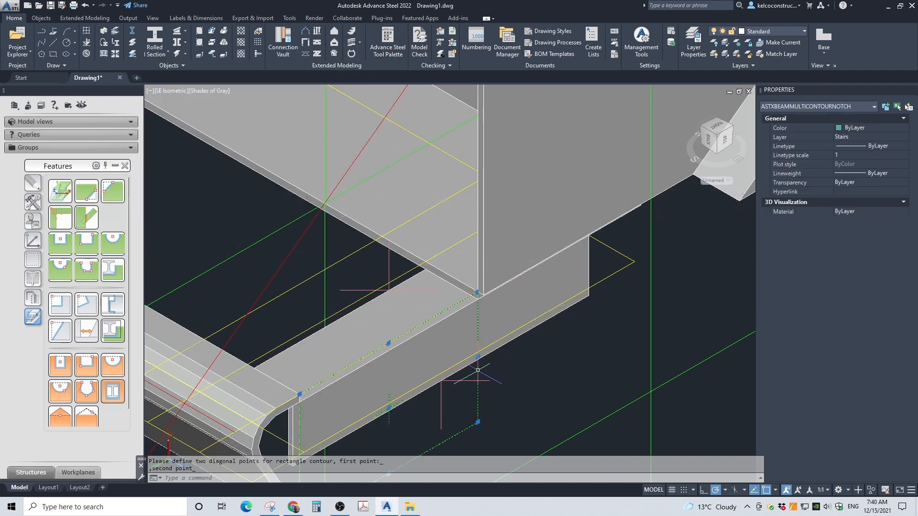
click(478, 356)
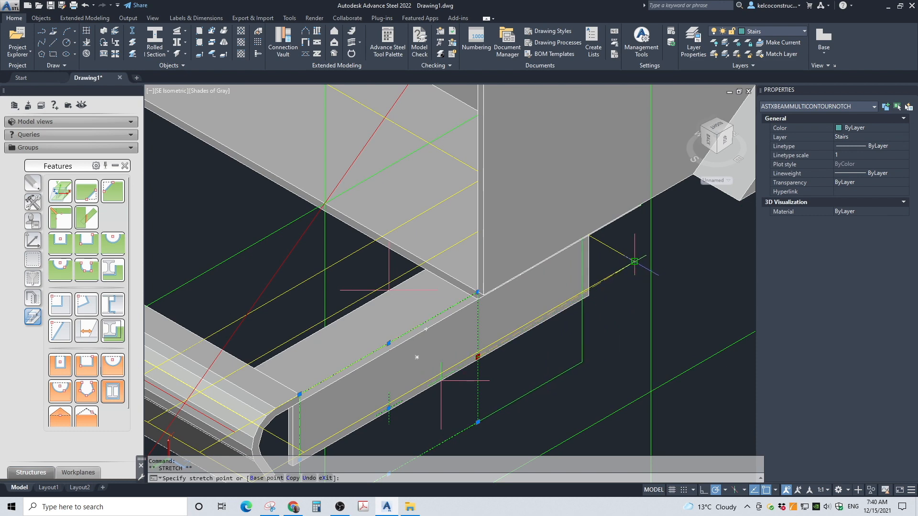
scroll(634, 262, down, 4)
click(612, 286)
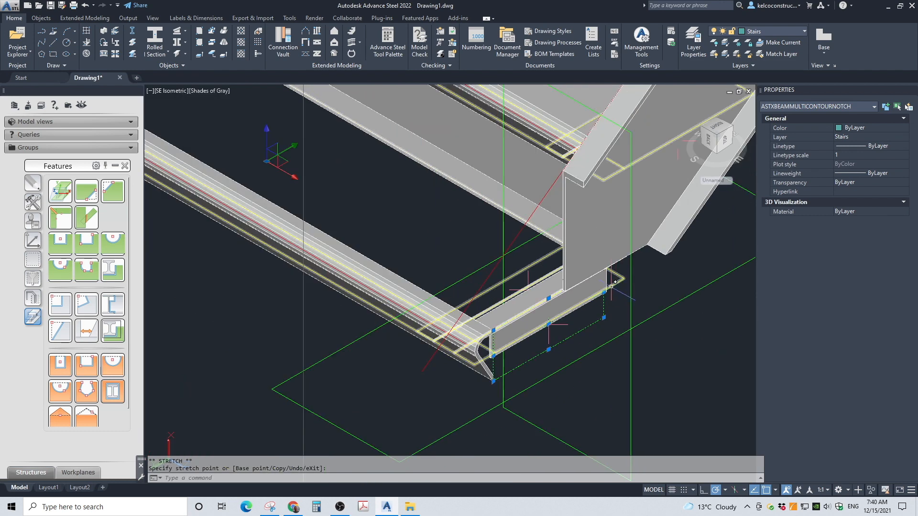
click(604, 318)
scroll(596, 302, down, 5)
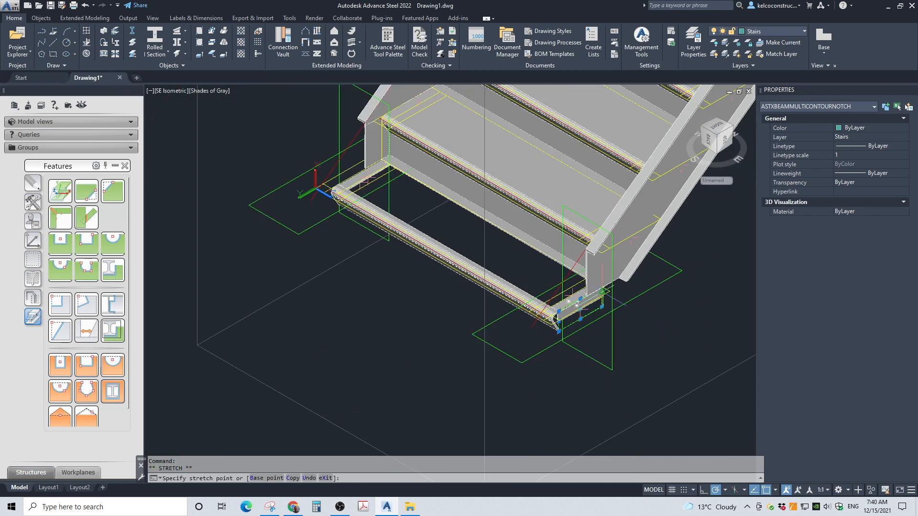
scroll(485, 227, up, 2)
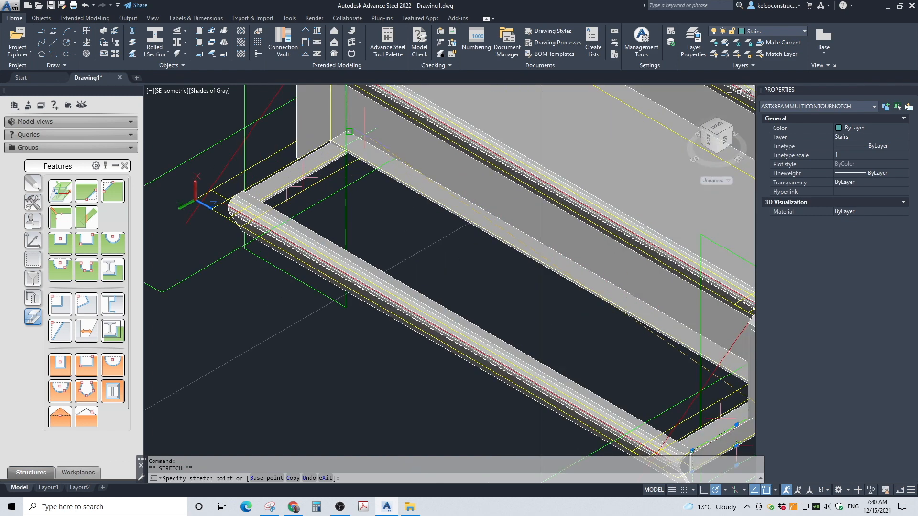
scroll(353, 132, up, 5)
scroll(338, 122, down, 6)
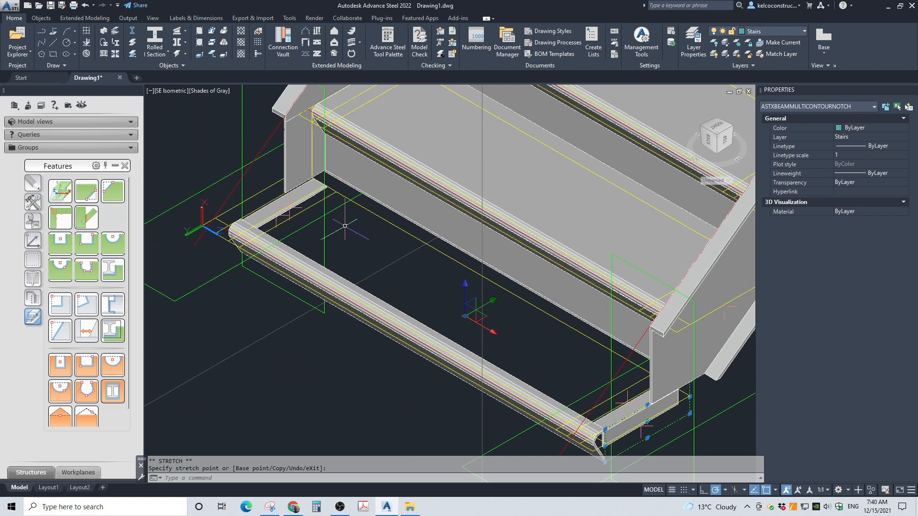
Step: Stretch the front edge of the first step's notch boundary forward past the nosing to cut away the whole nosing
scroll(527, 329, down, 4)
scroll(515, 329, up, 8)
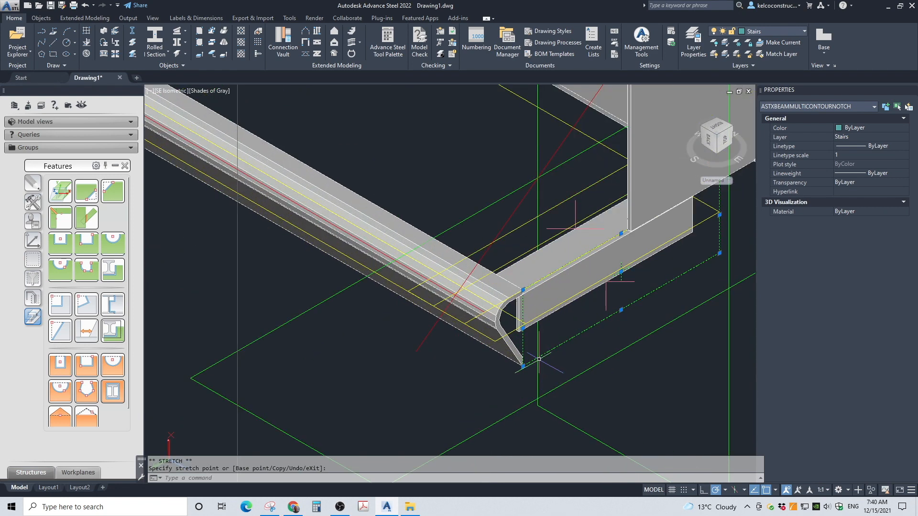
scroll(516, 313, up, 5)
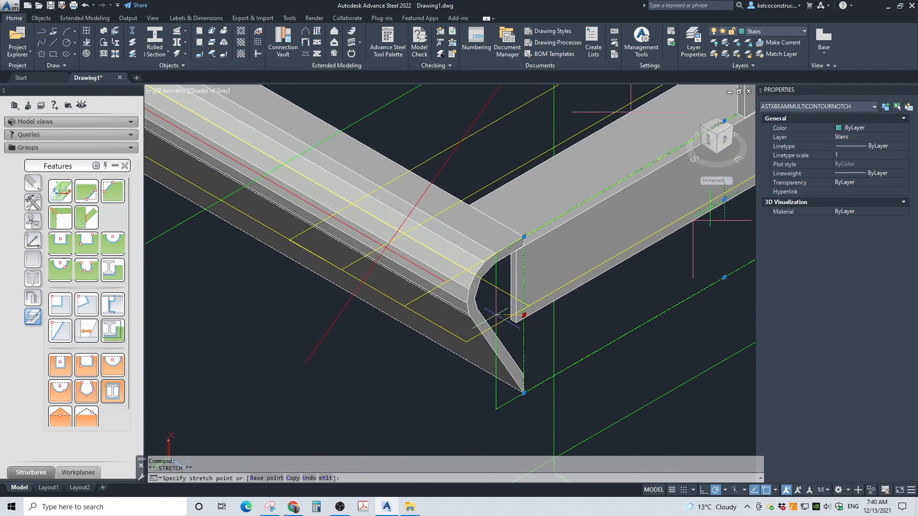
click(453, 294)
scroll(453, 294, down, 6)
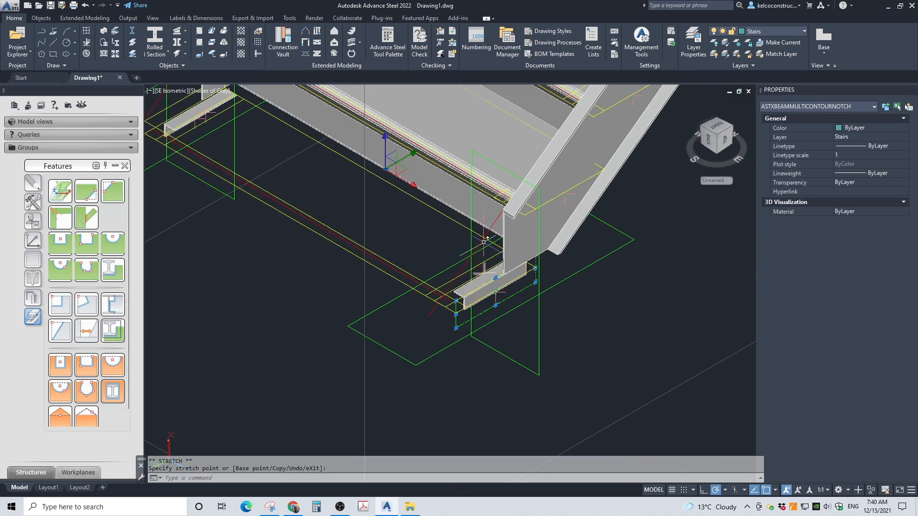
Step: In 2D Wireframe, stretch the rear edge of the first step's notch to the riser's lower corner, and restore the Conceptual visual style
scroll(519, 226, up, 3)
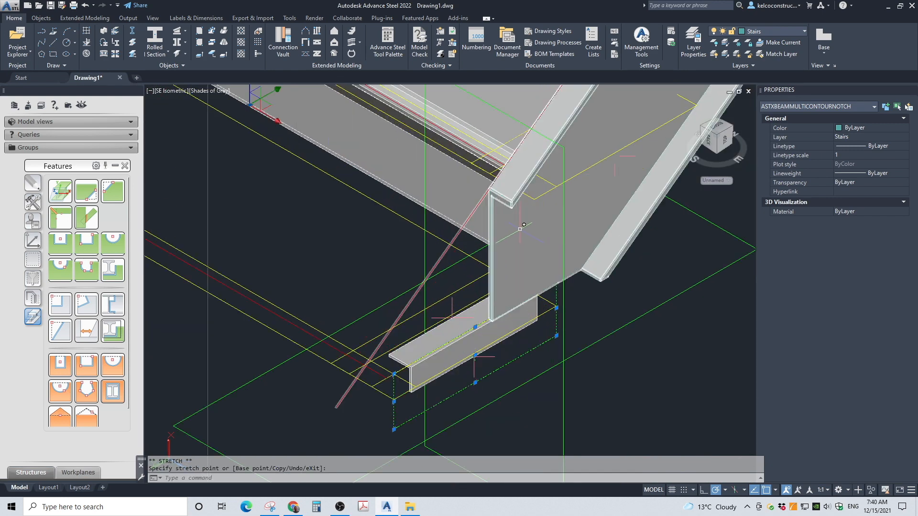
click(205, 90)
click(215, 115)
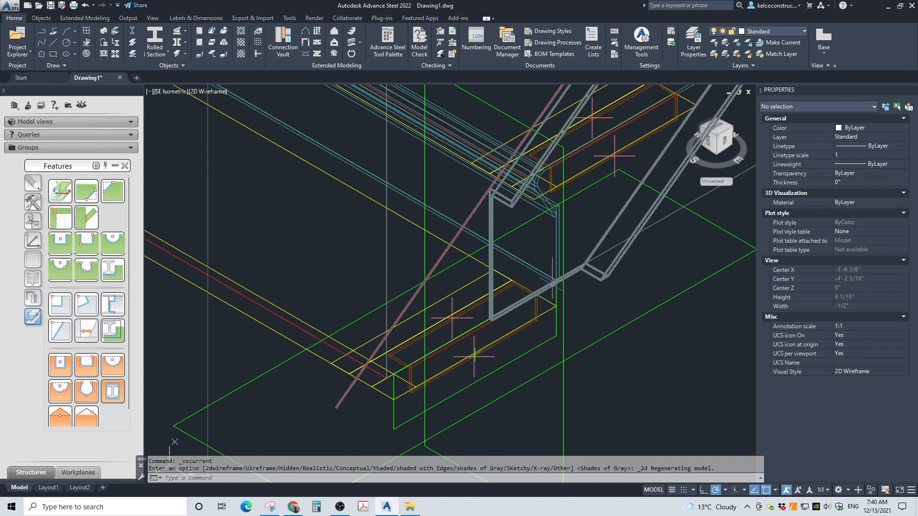
scroll(553, 284, up, 3)
click(567, 313)
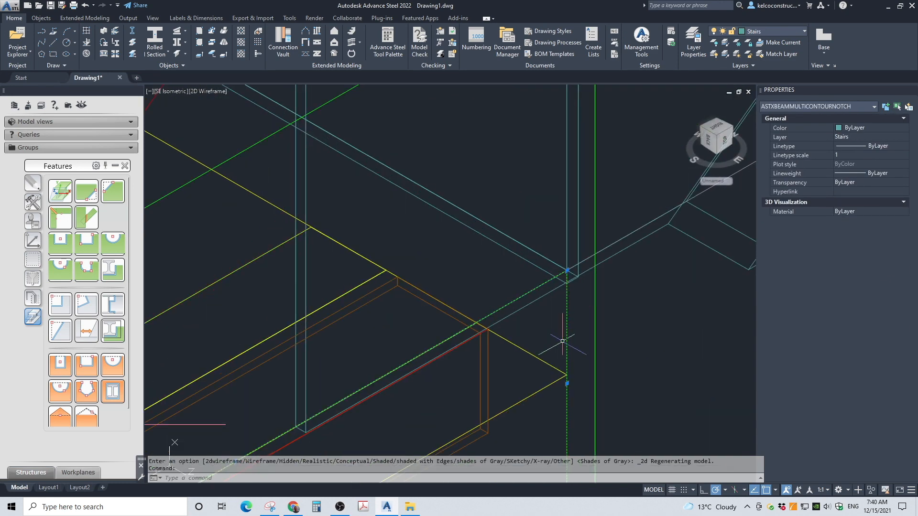
click(566, 384)
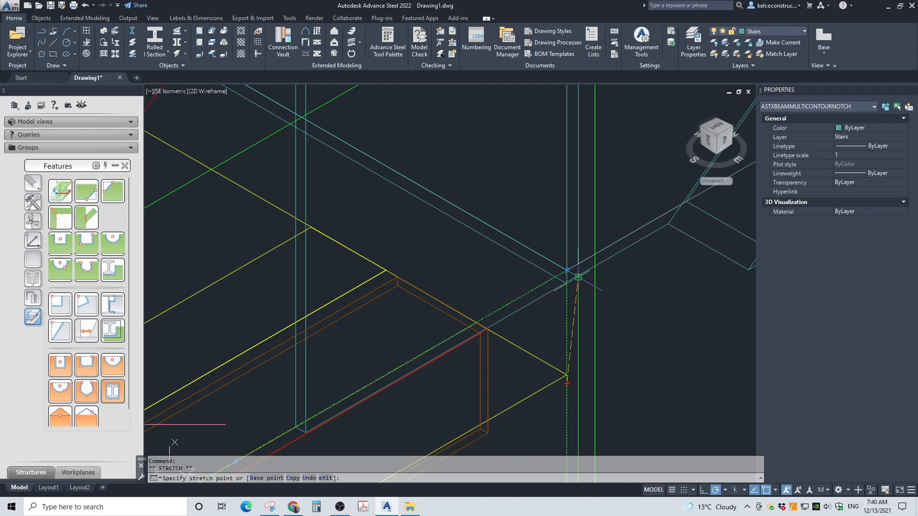
scroll(569, 328, down, 3)
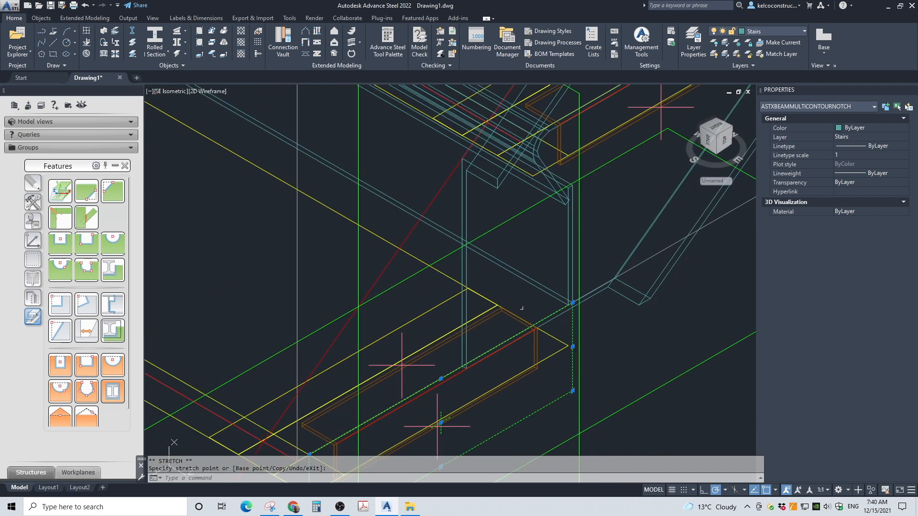
click(208, 91)
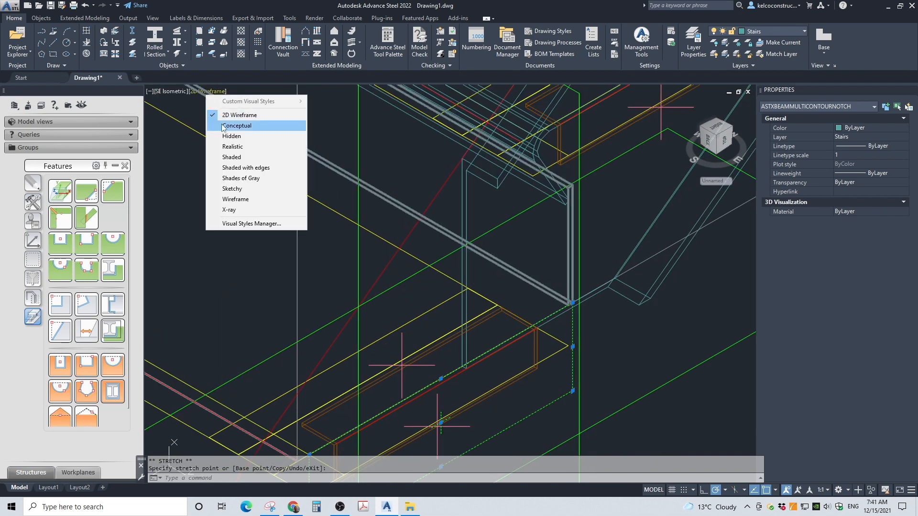
click(236, 126)
scroll(549, 314, down, 5)
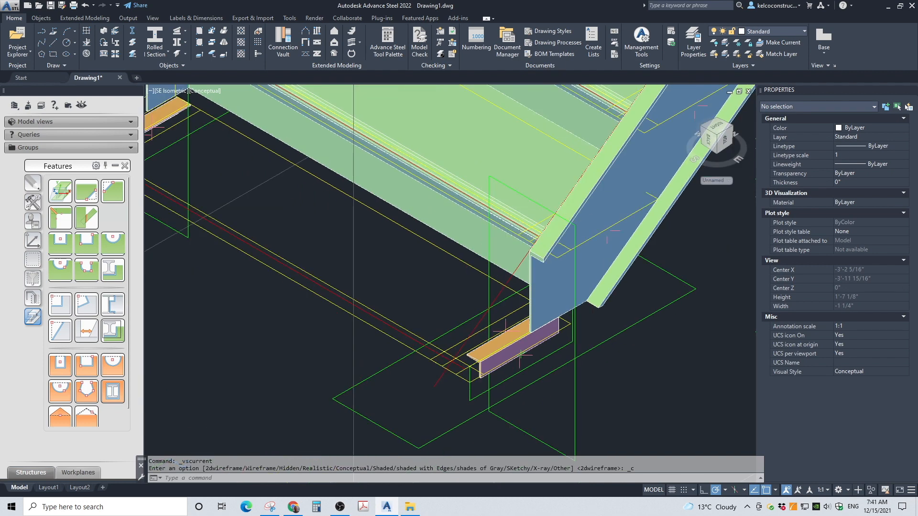
click(359, 321)
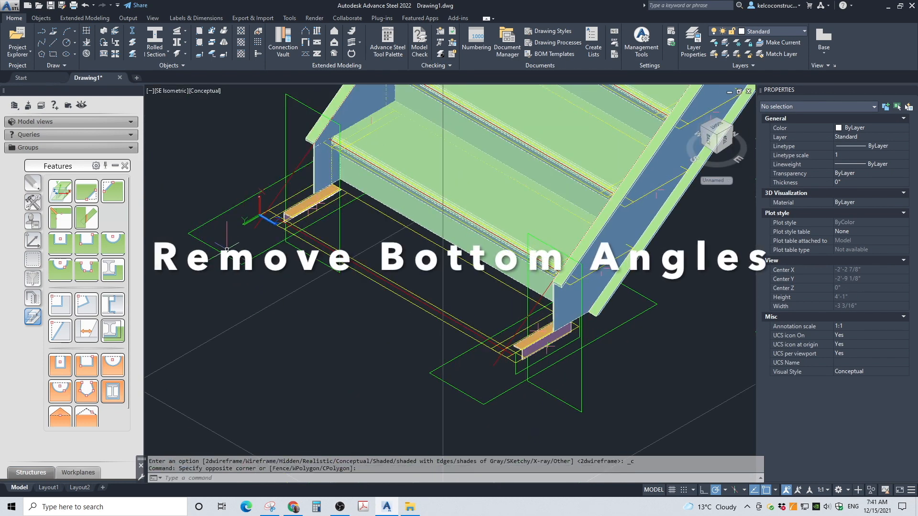
Step: Rotate the UCS about its X axis and remove the bottom angle beside the UCS origin with a two-point rectangular contour notch across its profile
click(32, 243)
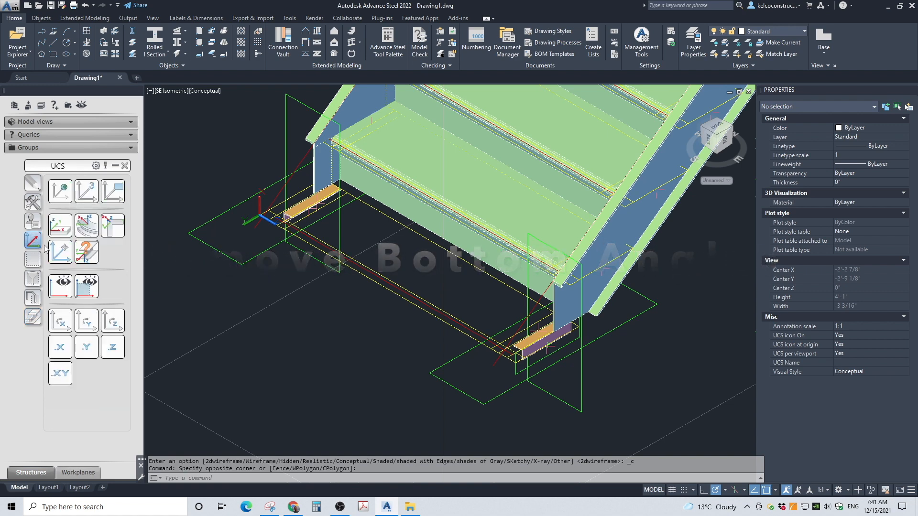
click(61, 327)
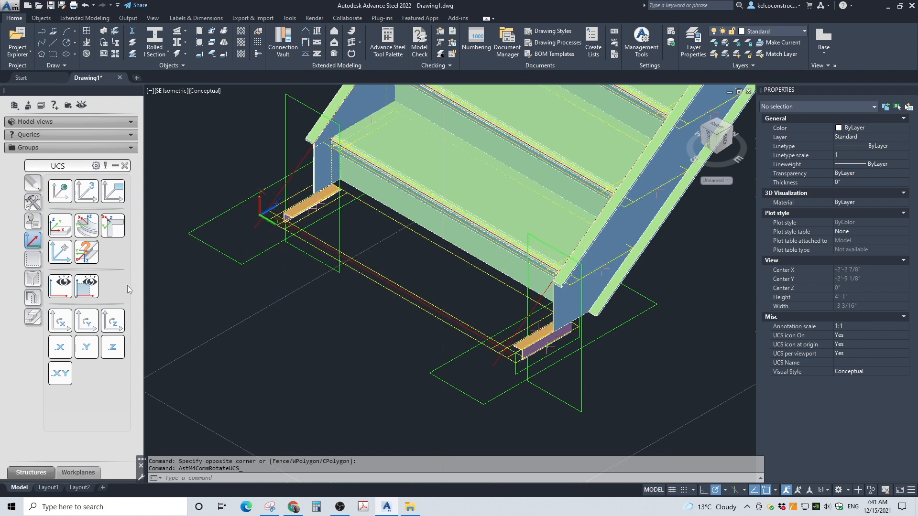
click(33, 316)
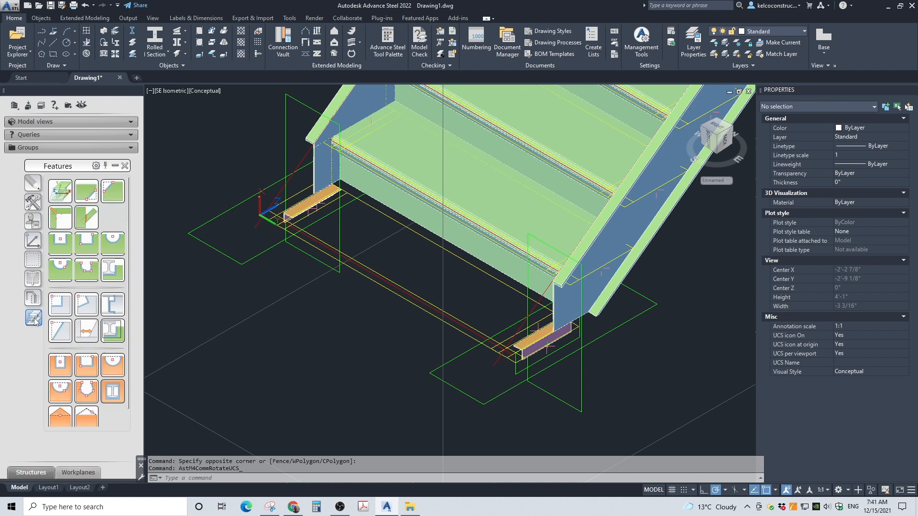
click(85, 248)
scroll(307, 222, up, 8)
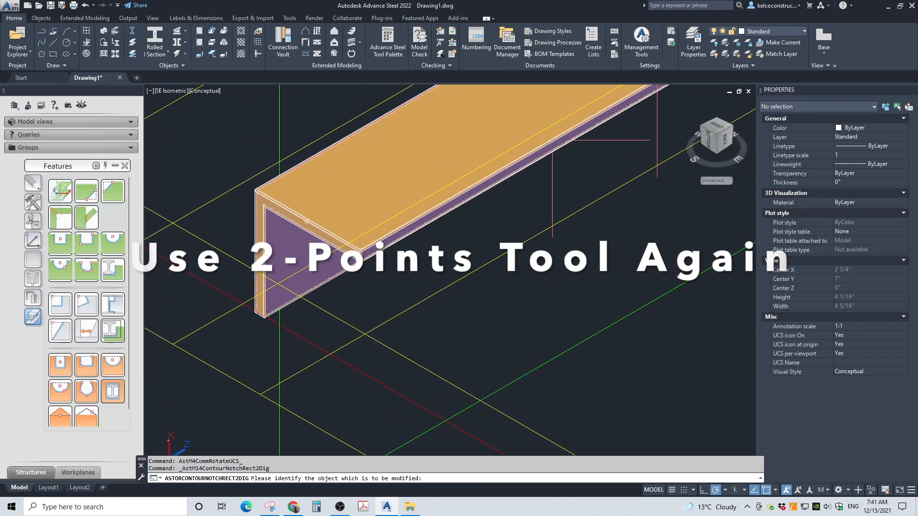
click(307, 221)
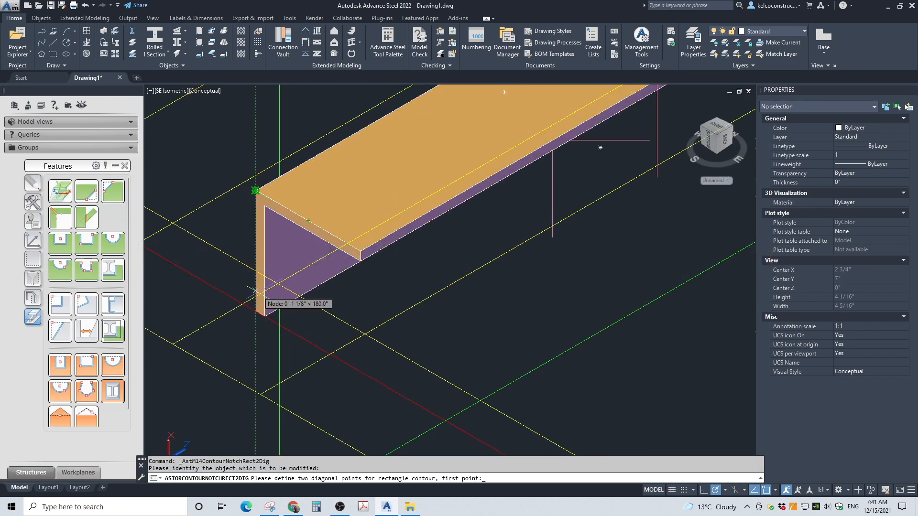
click(256, 312)
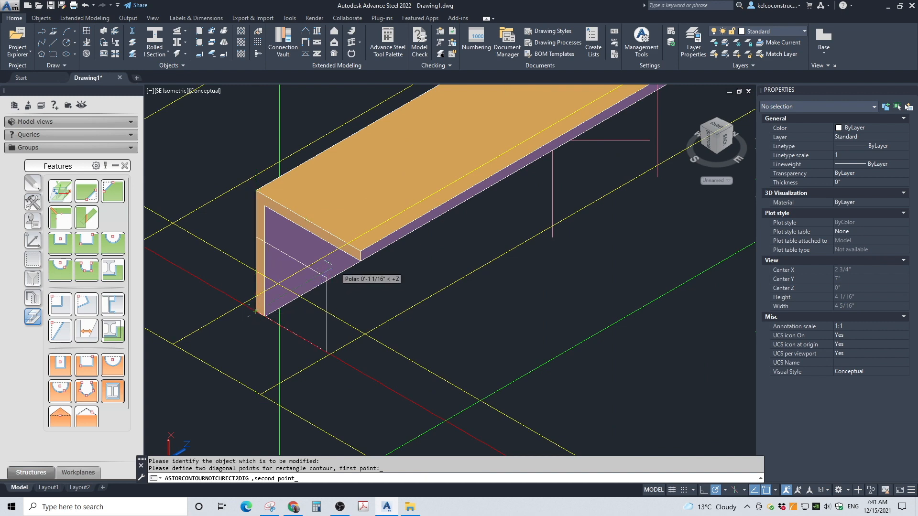
click(360, 250)
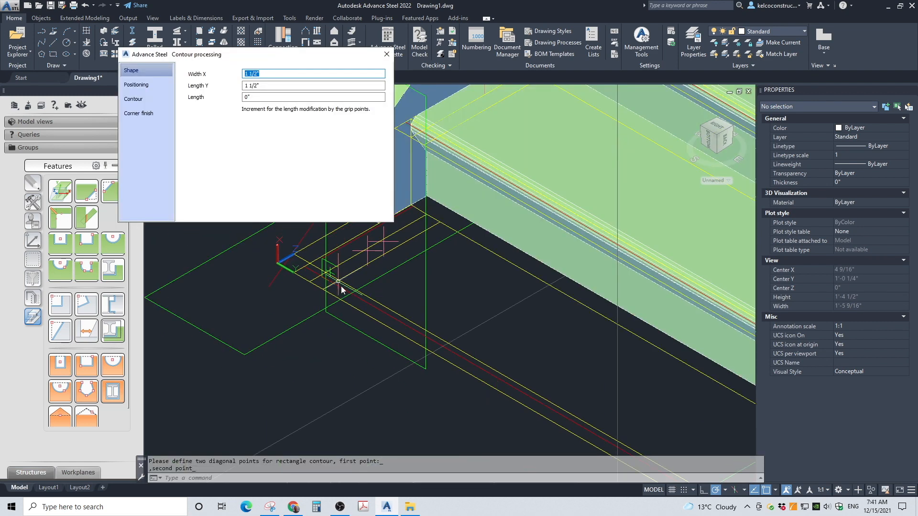
click(386, 54)
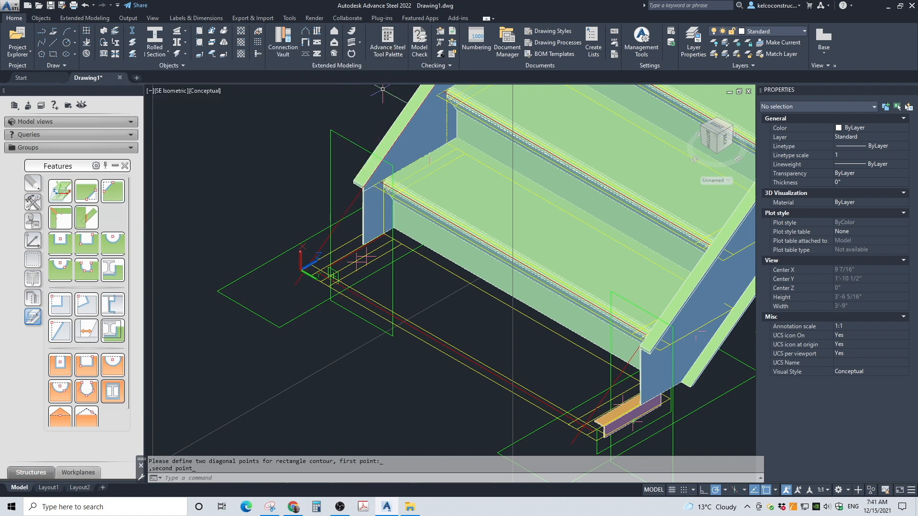
Step: Remove the bottom angle on the opposite stringer with a two-point rectangular contour notch from its outer top corner to its leg's lower corner
scroll(550, 258, up, 6)
scroll(489, 238, up, 3)
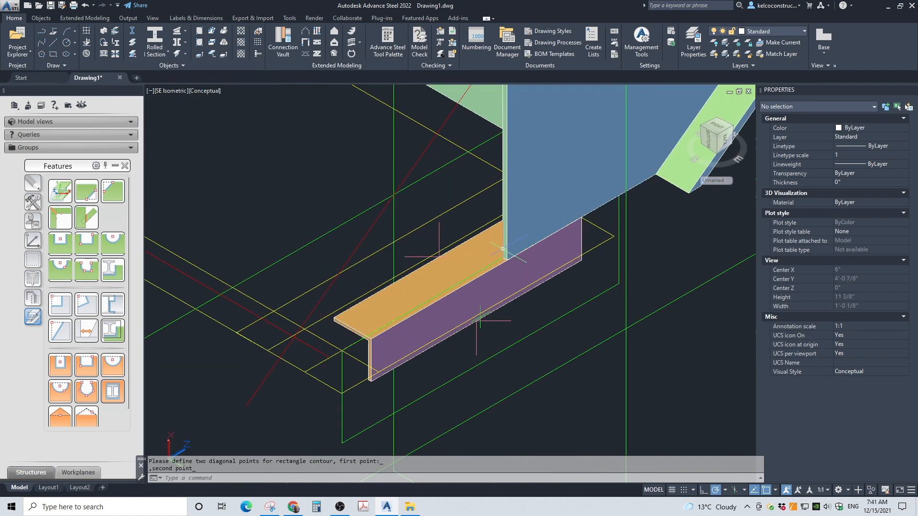
click(88, 249)
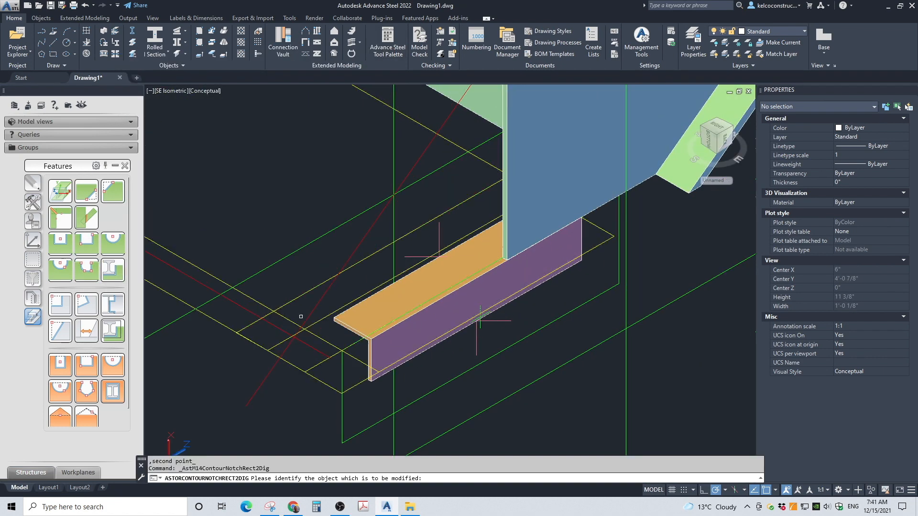
click(351, 318)
scroll(334, 320, up, 5)
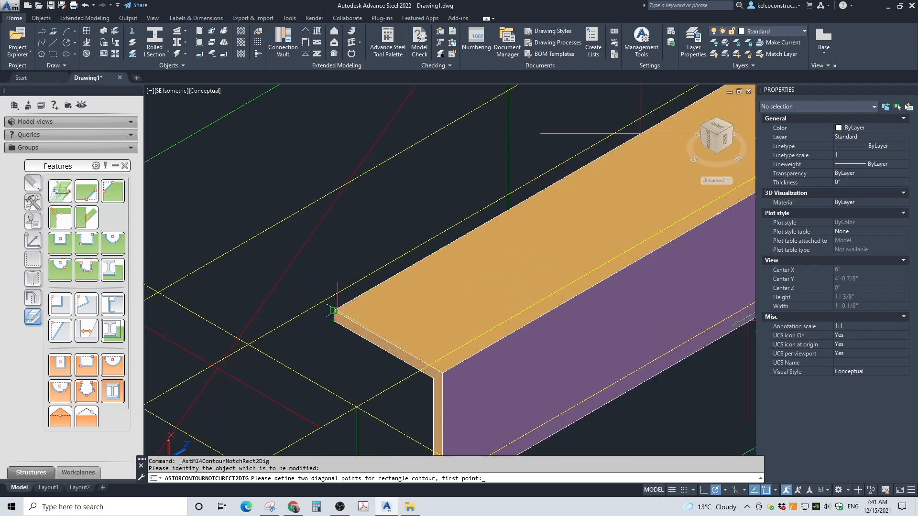
click(334, 311)
scroll(354, 322, down, 3)
scroll(383, 382, up, 5)
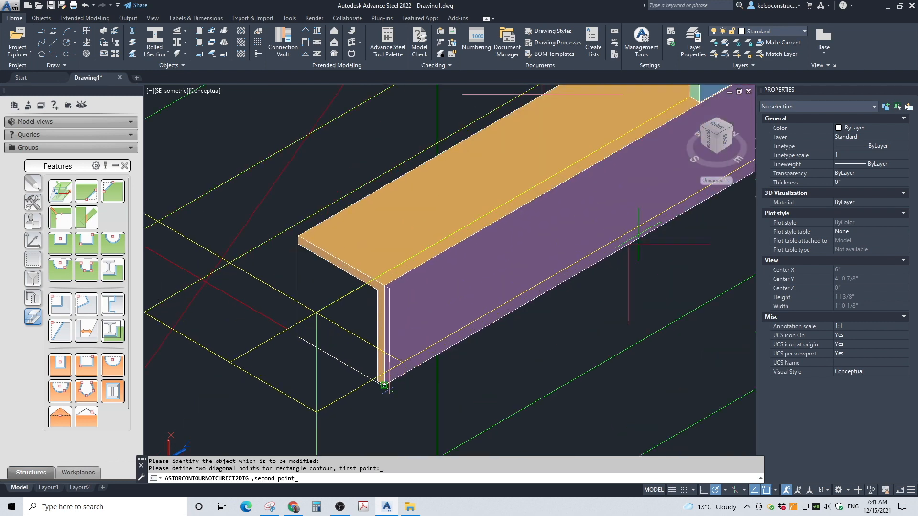
click(383, 382)
scroll(420, 392, up, 3)
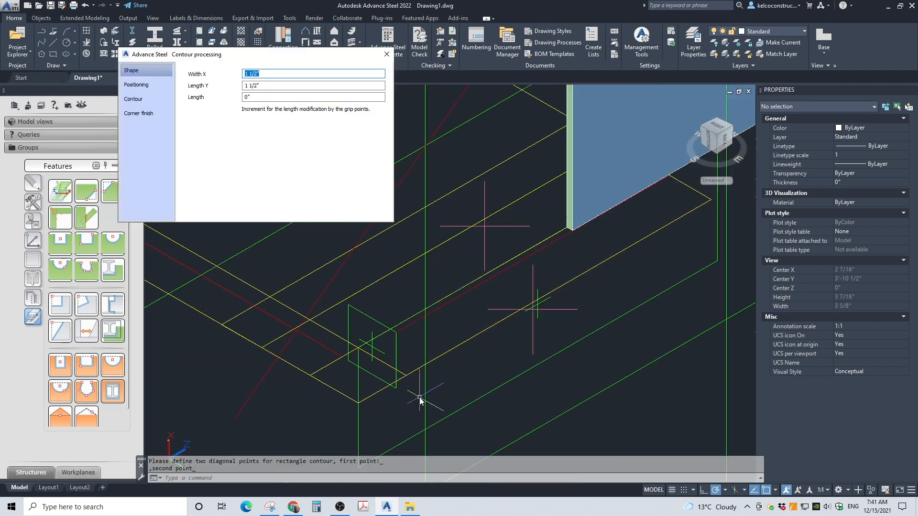
scroll(495, 353, down, 3)
scroll(514, 371, down, 4)
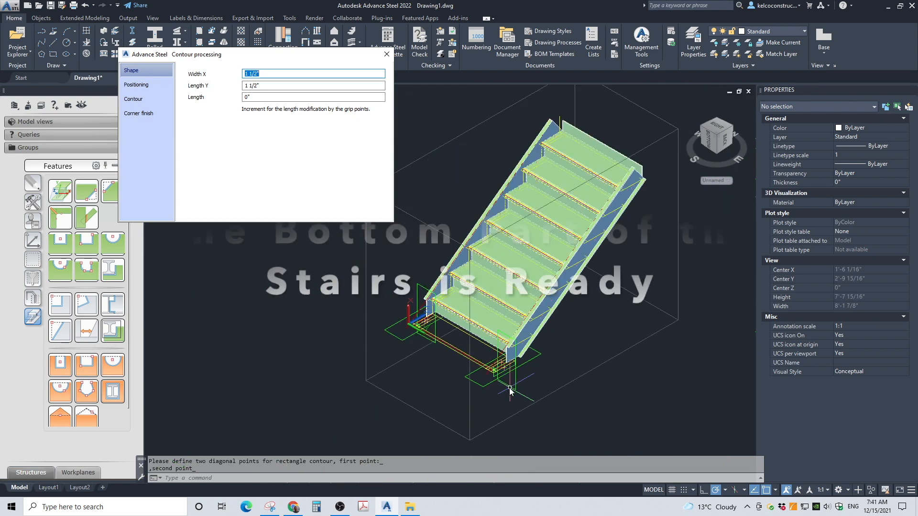
scroll(587, 186, up, 3)
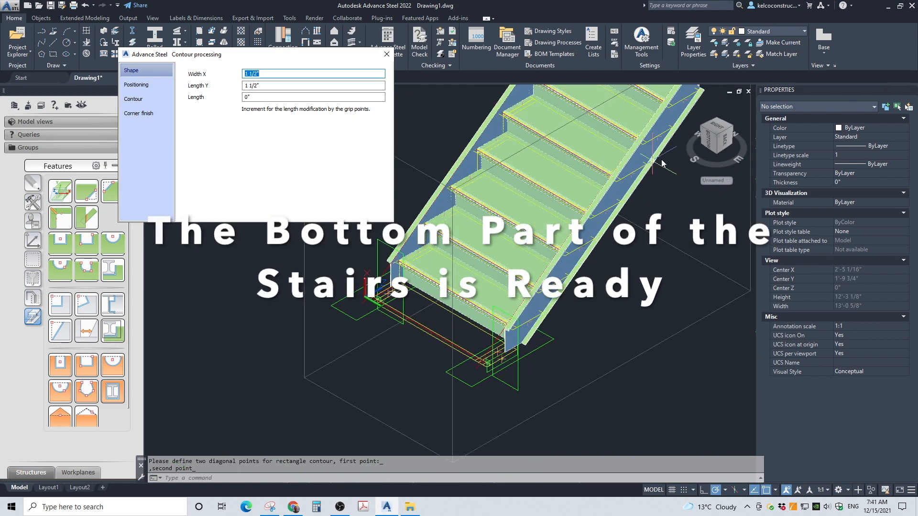
scroll(649, 120, down, 5)
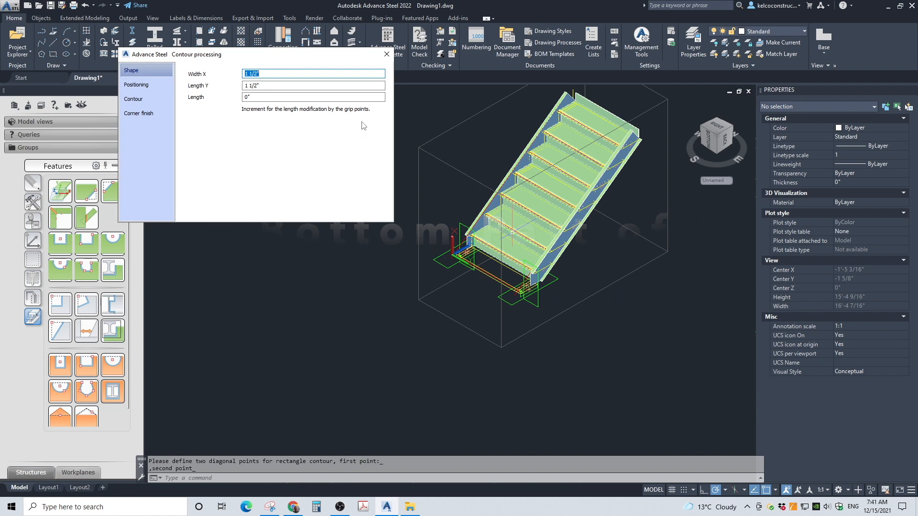
click(387, 54)
click(354, 242)
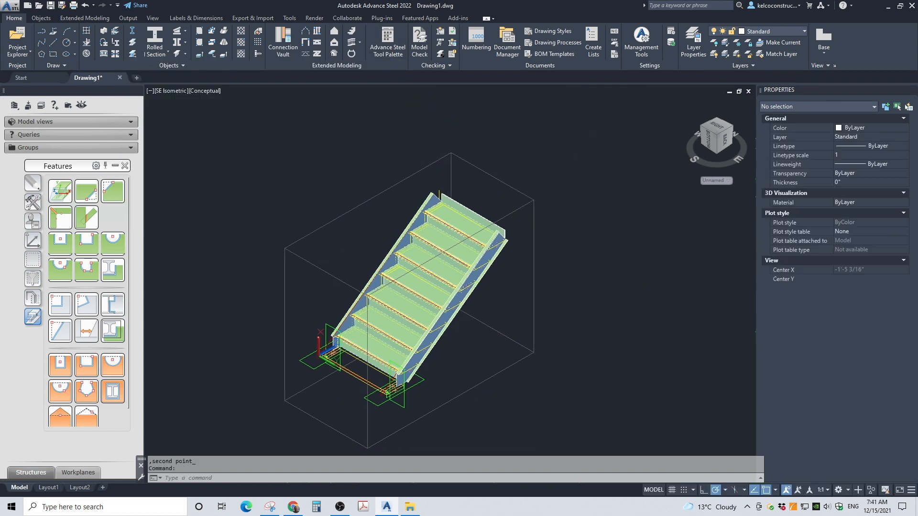
Step: Show the top end of the stair in the 2D Wireframe visual style
scroll(505, 238, up, 5)
scroll(506, 237, up, 5)
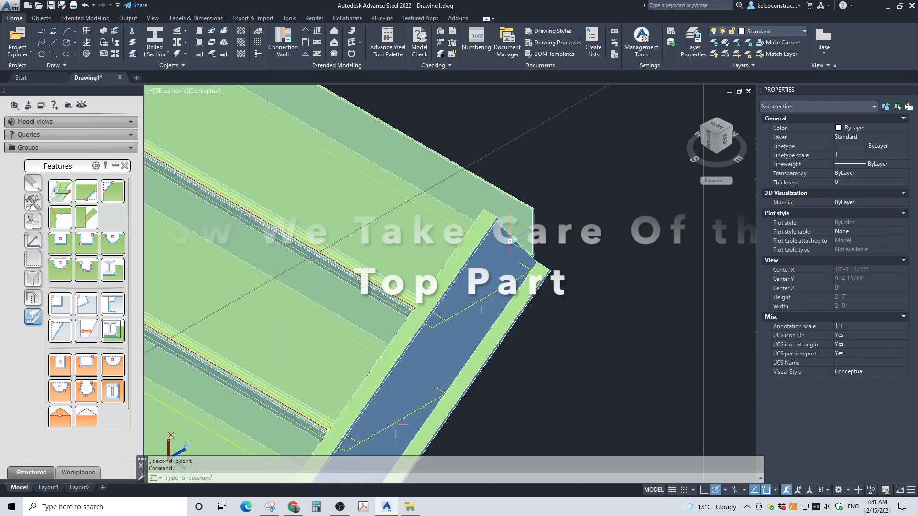
scroll(509, 245, up, 3)
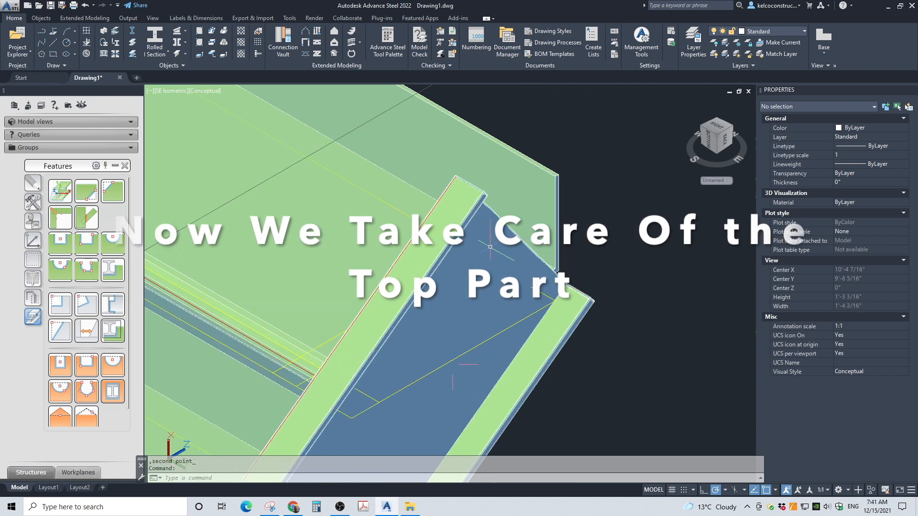
click(209, 94)
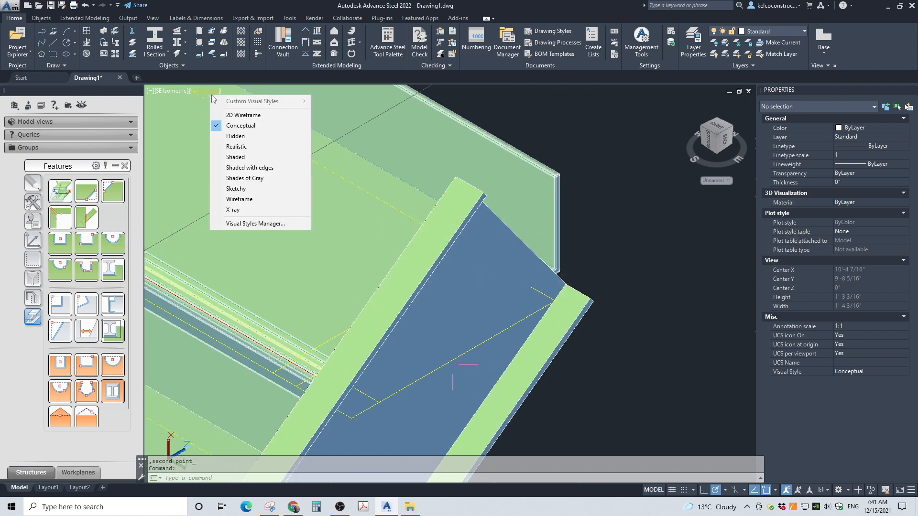
click(228, 116)
scroll(420, 318, up, 2)
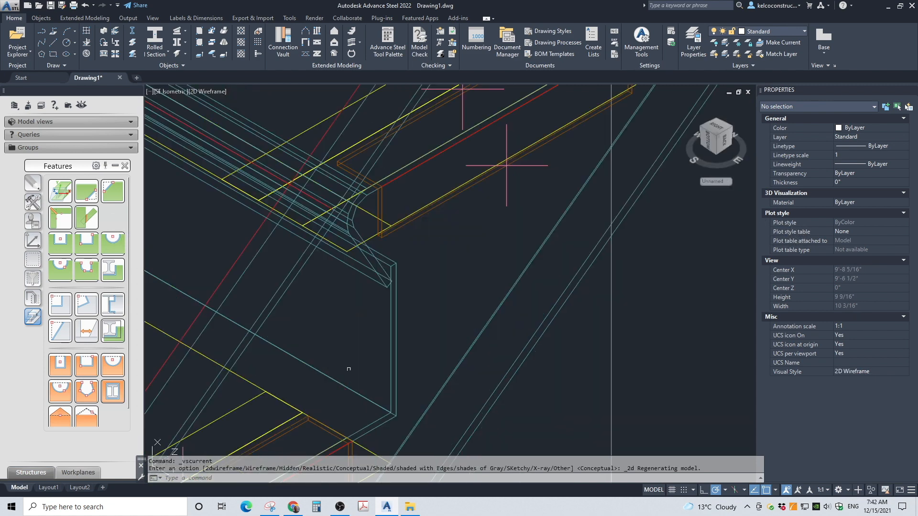
Step: Reset the UCS to World, place its origin at the lower outer corner of the top riser, and rotate it about X
click(32, 243)
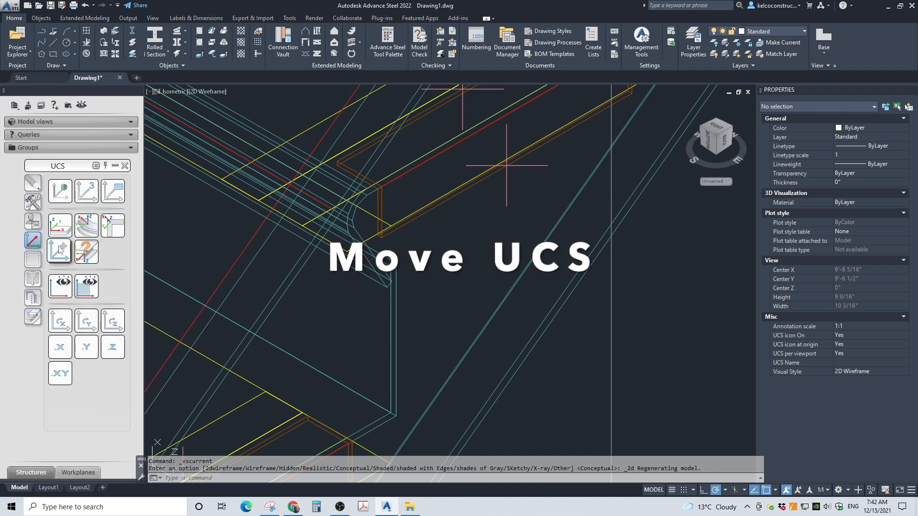
click(60, 248)
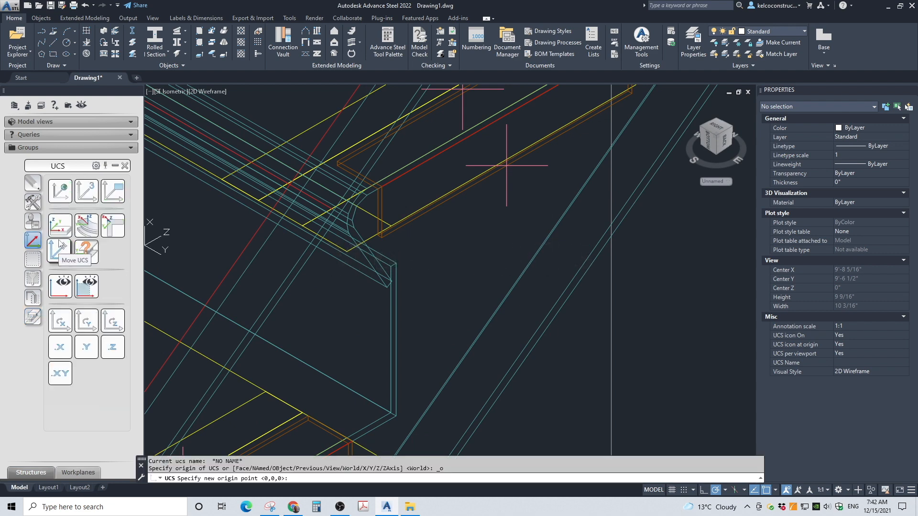
click(59, 191)
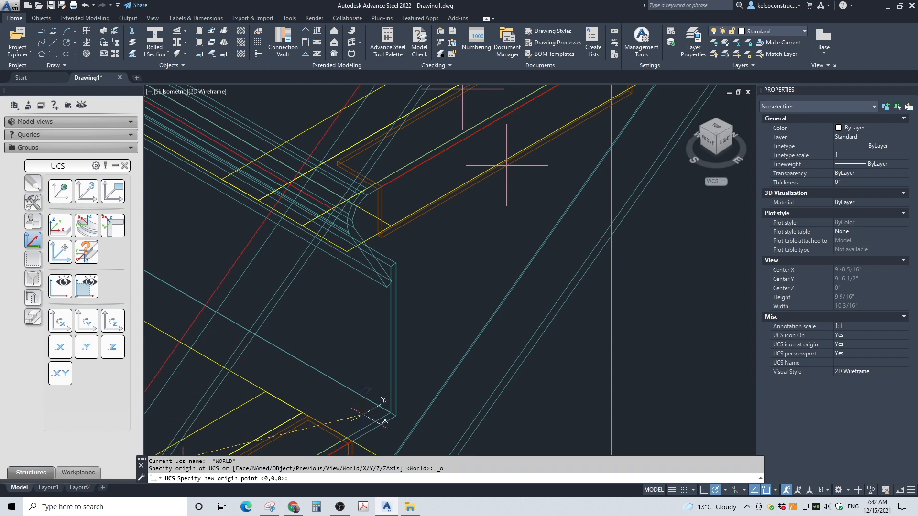
scroll(375, 415, up, 3)
click(437, 416)
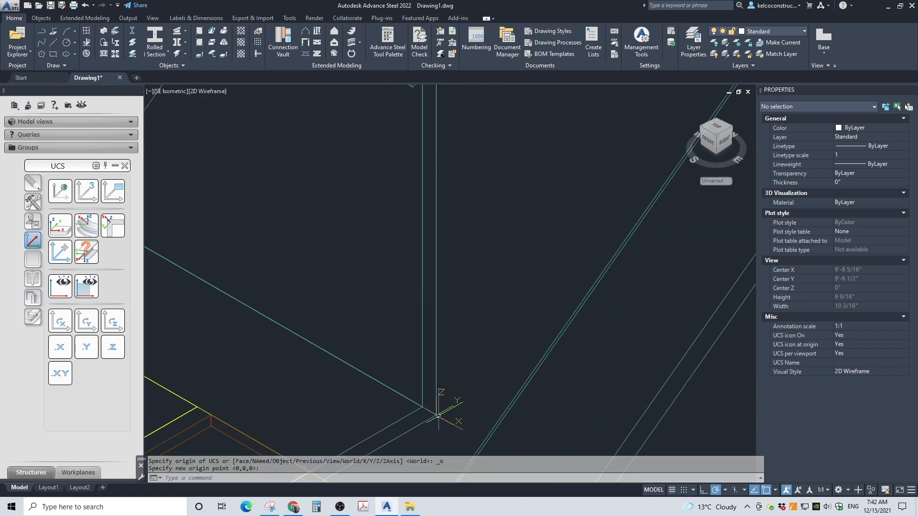
scroll(501, 400, down, 3)
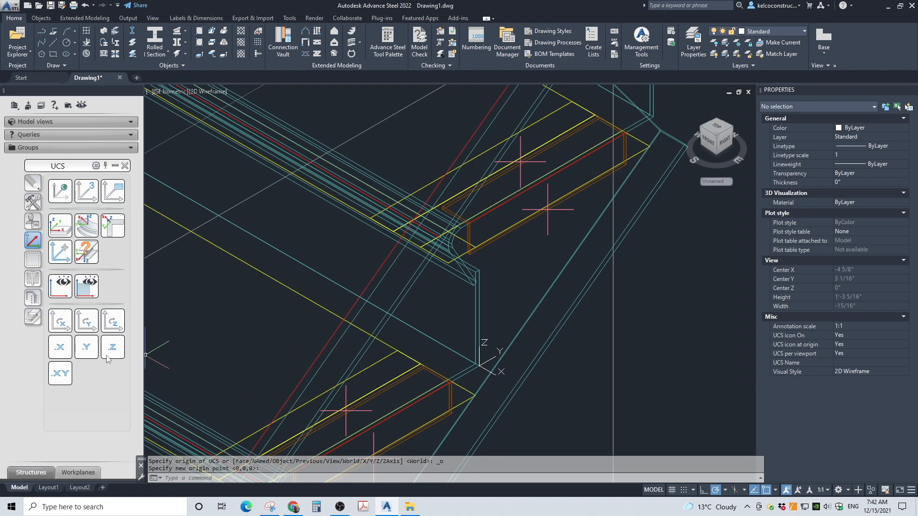
click(58, 322)
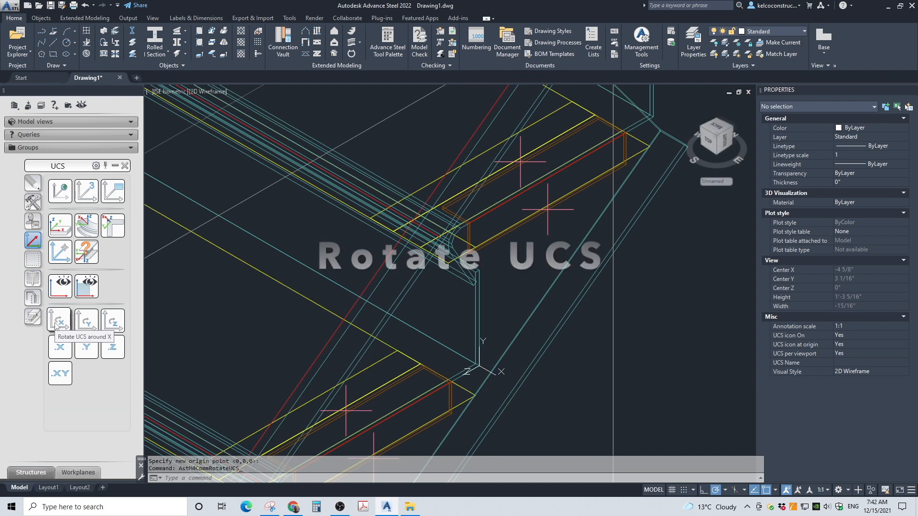
Step: Shorten the upper ends of both stringers at the UCS plane so they end flush with the top riser
scroll(581, 371, down, 6)
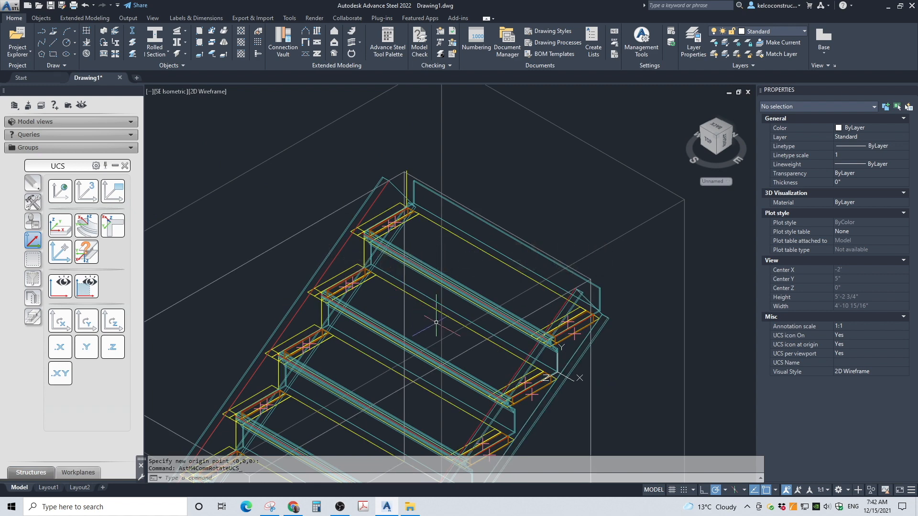
scroll(548, 364, up, 4)
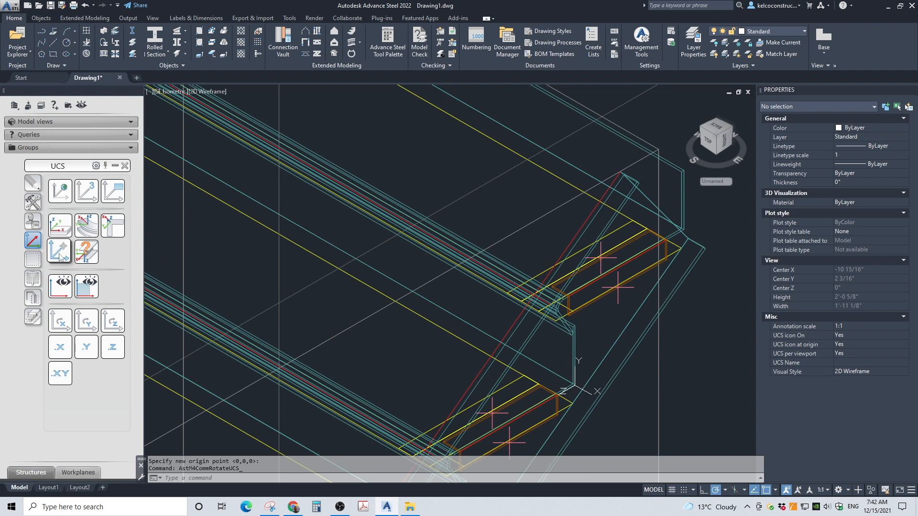
click(33, 317)
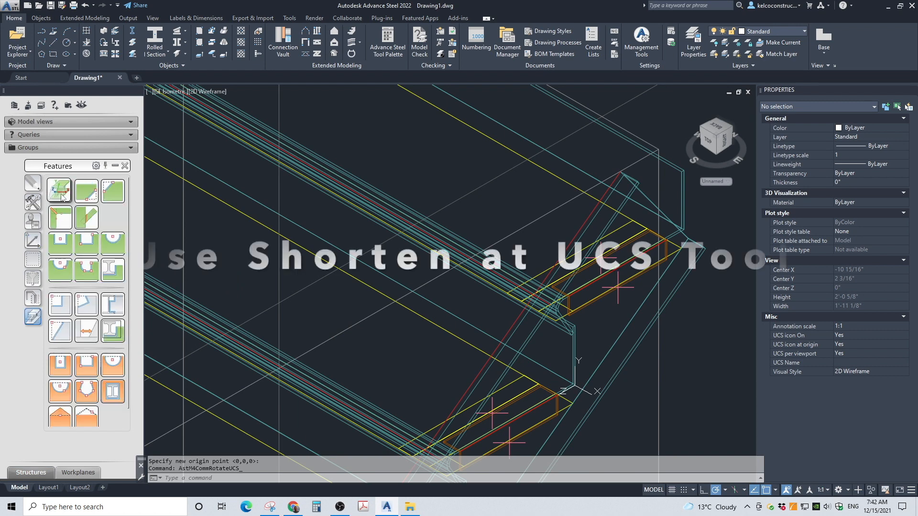
click(37, 187)
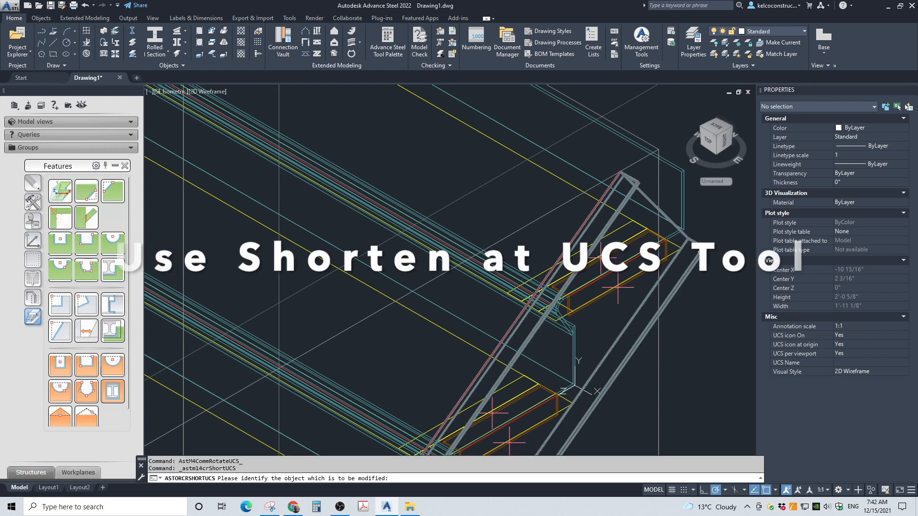
scroll(716, 314, down, 2)
scroll(716, 314, down, 3)
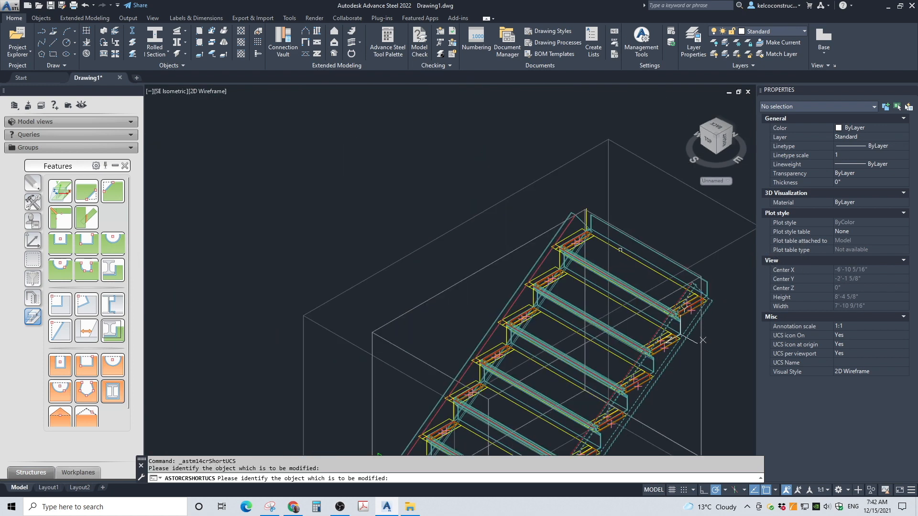
scroll(563, 207, up, 2)
click(562, 207)
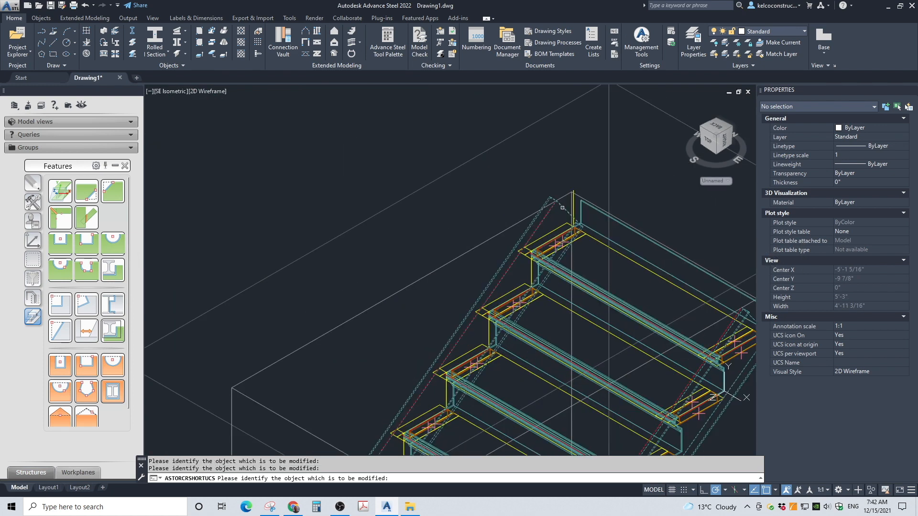
key(Return)
scroll(563, 207, down, 3)
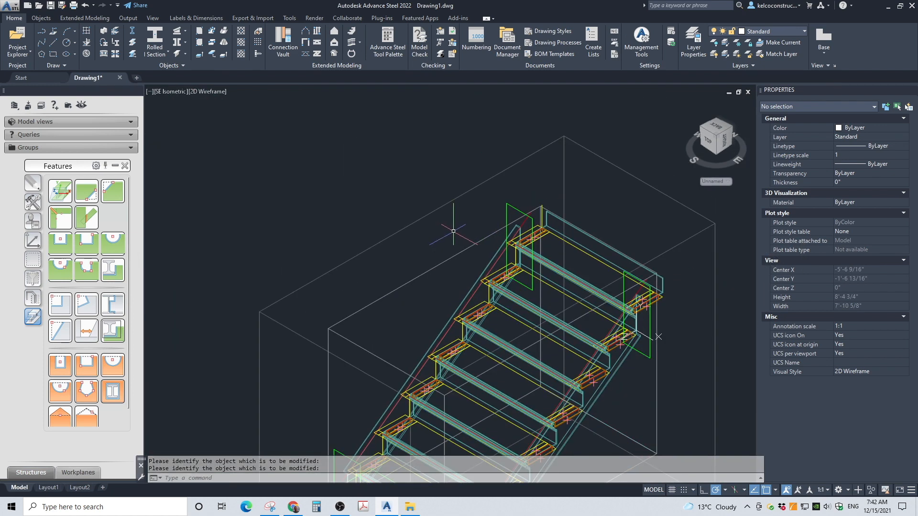
scroll(689, 306, up, 5)
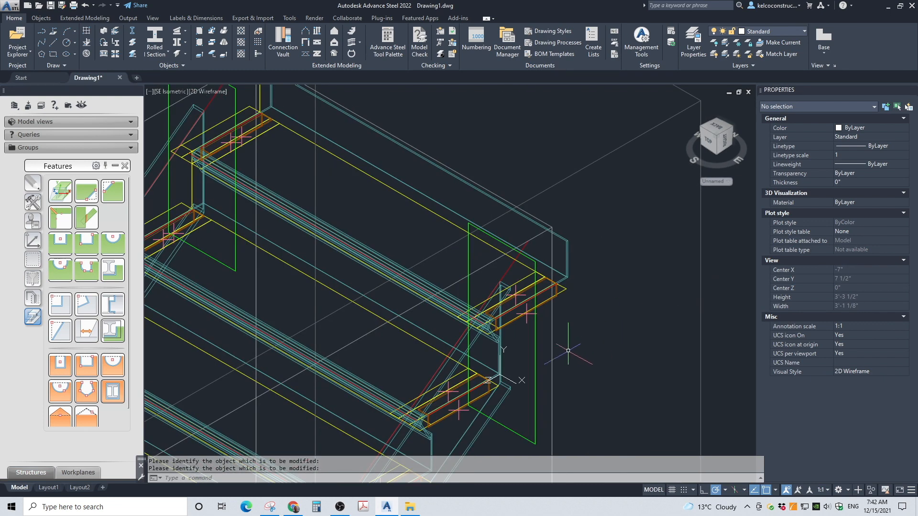
scroll(516, 359, up, 2)
scroll(498, 350, up, 2)
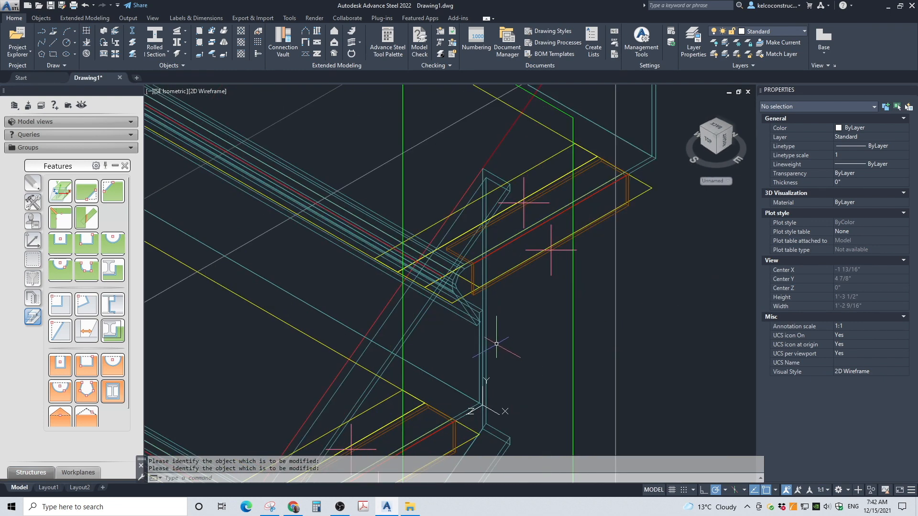
scroll(552, 413, down, 2)
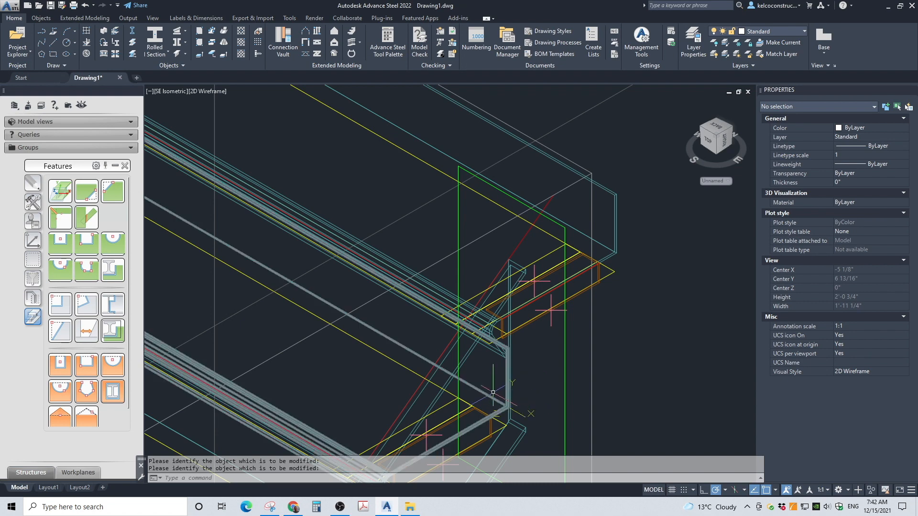
Step: Rotate the UCS about Y and remove the top tread behind its riser with a two-point rectangular contour notch about 9 1/2" by 6 7/16"
click(32, 244)
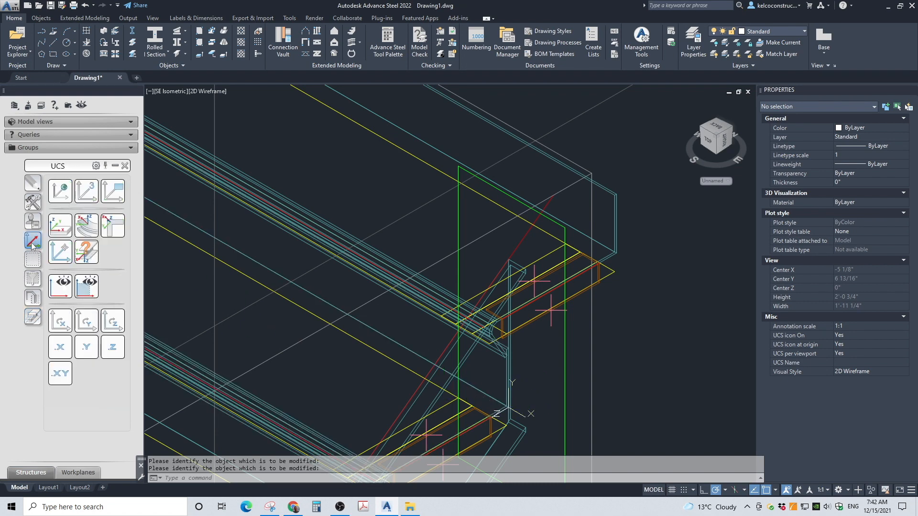
click(86, 321)
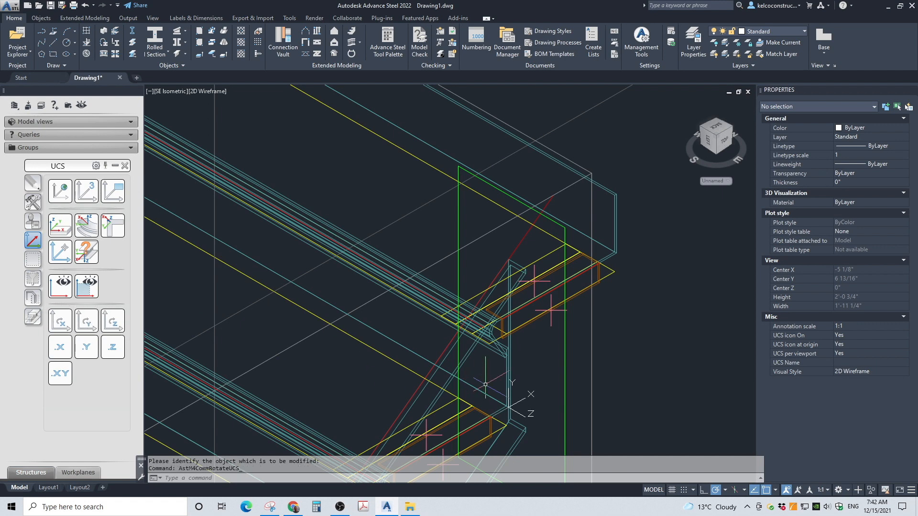
click(33, 318)
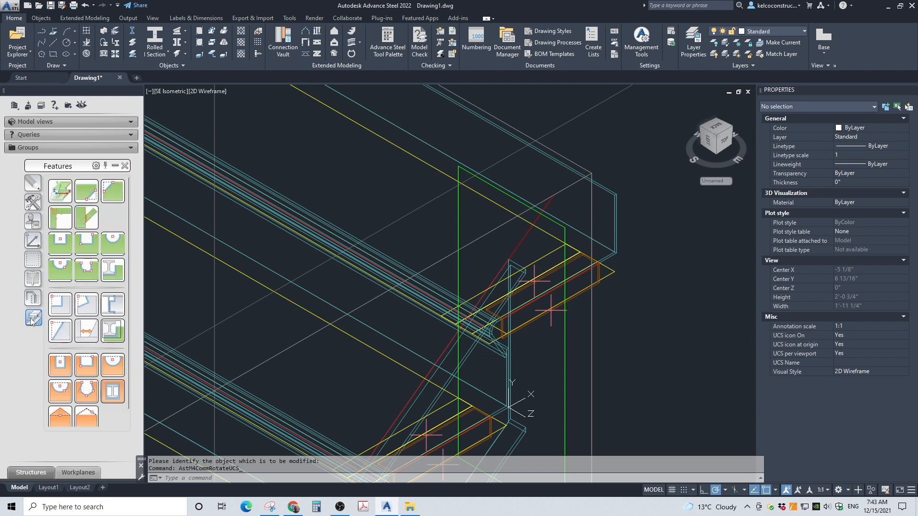
click(58, 196)
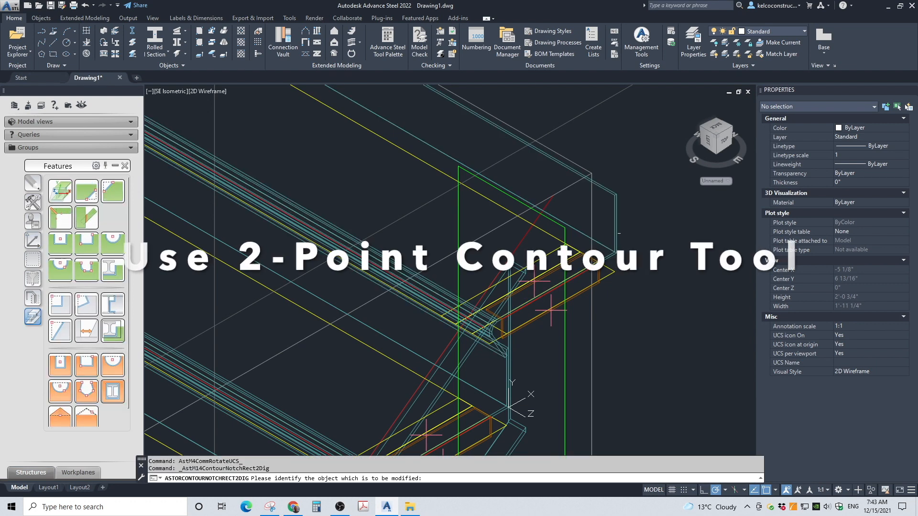
click(625, 268)
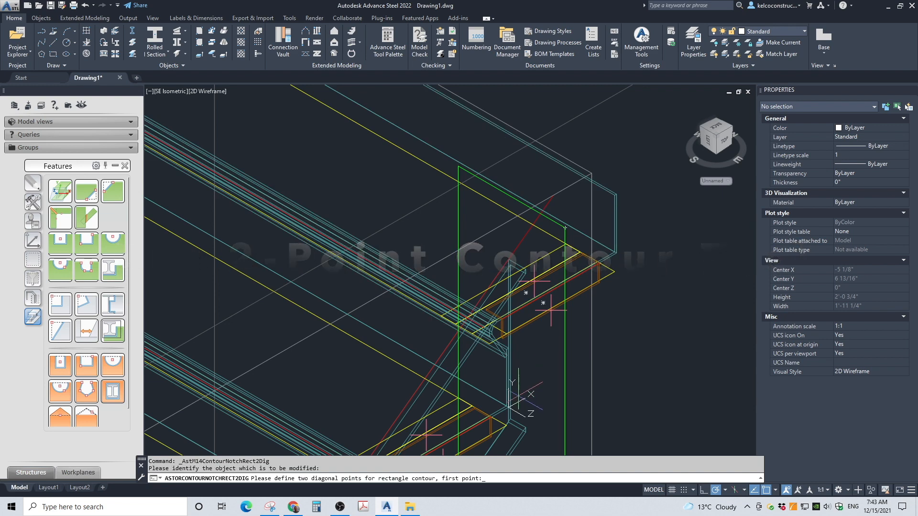
scroll(517, 389, up, 4)
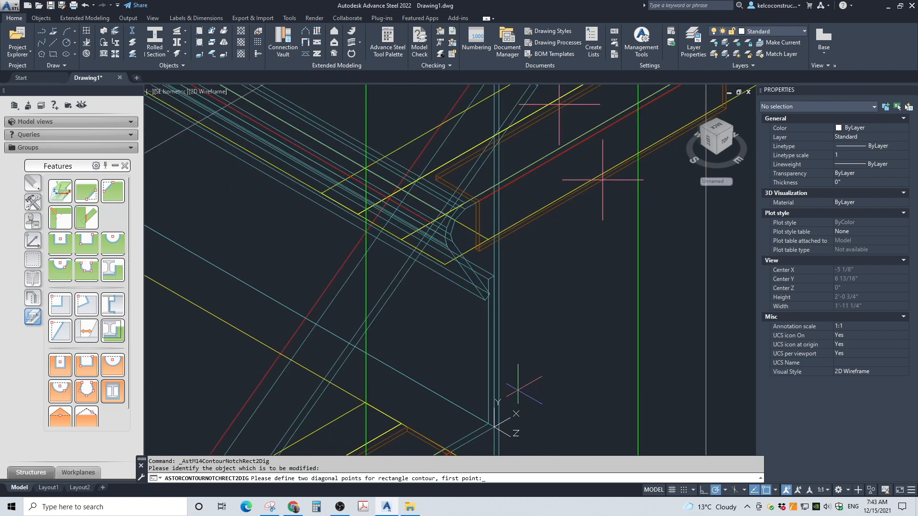
click(499, 261)
scroll(526, 230, down, 3)
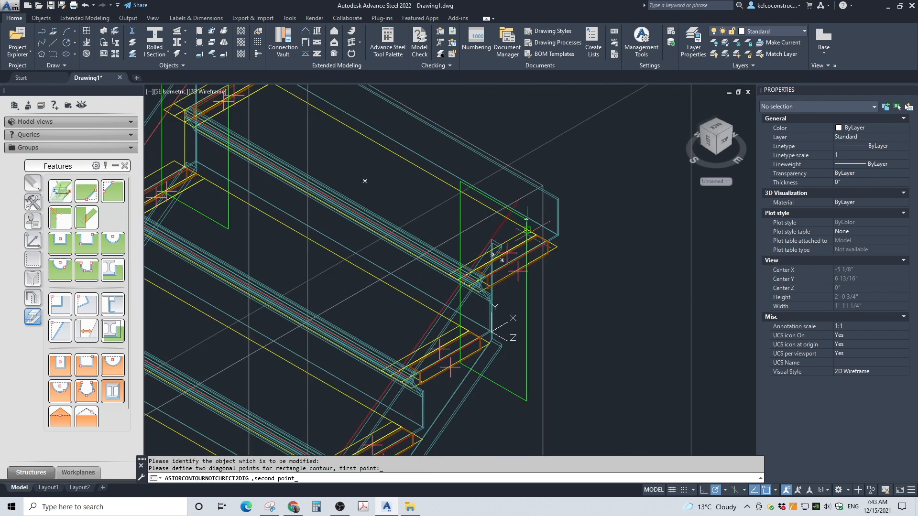
scroll(563, 193, up, 2)
click(559, 179)
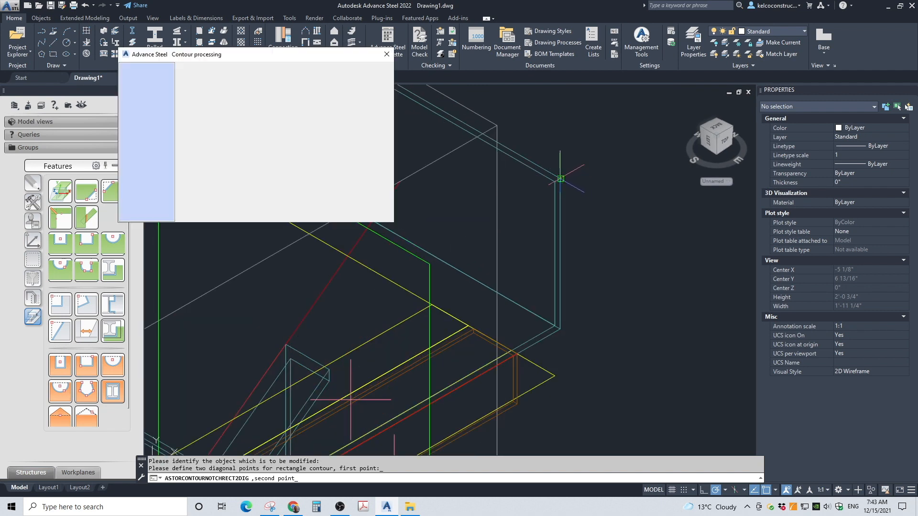
scroll(542, 219, down, 2)
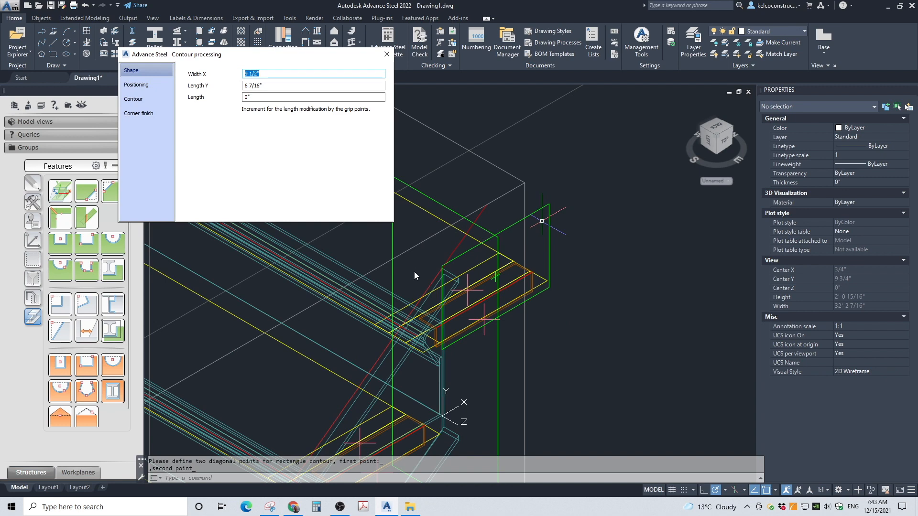
scroll(434, 316, up, 2)
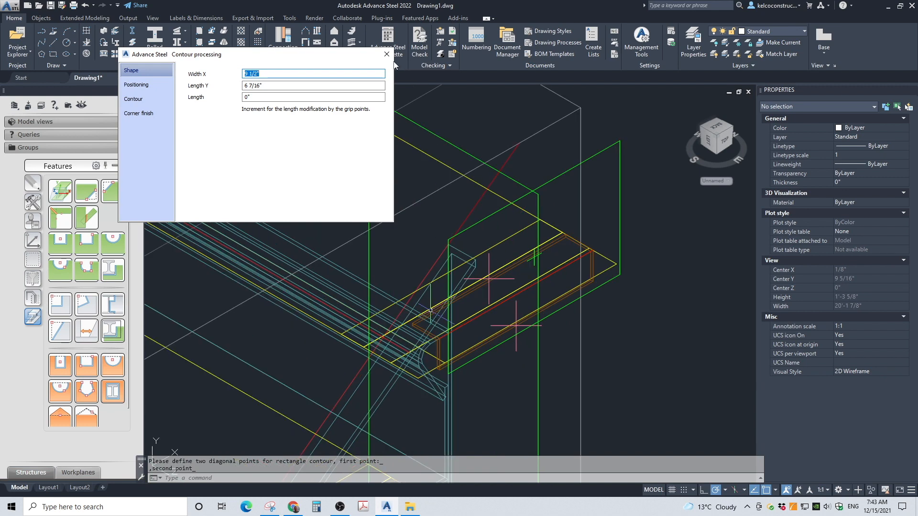
scroll(495, 353, up, 2)
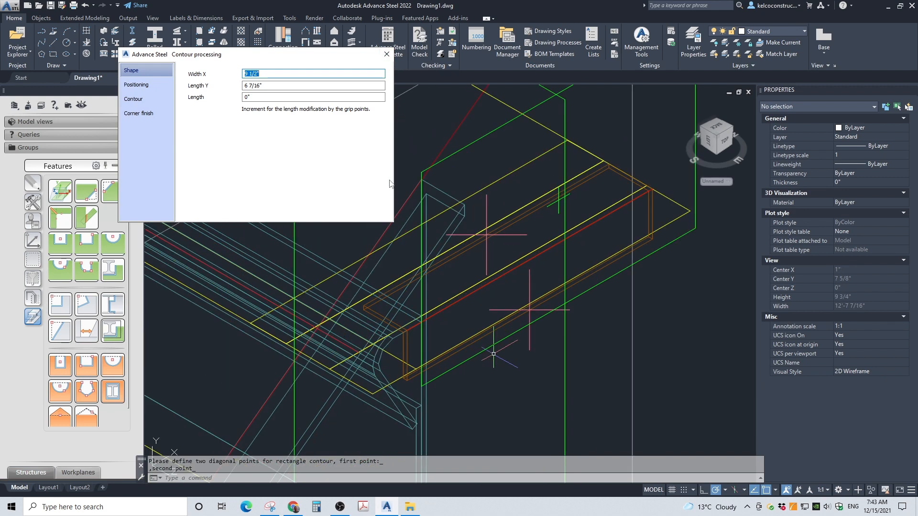
click(382, 57)
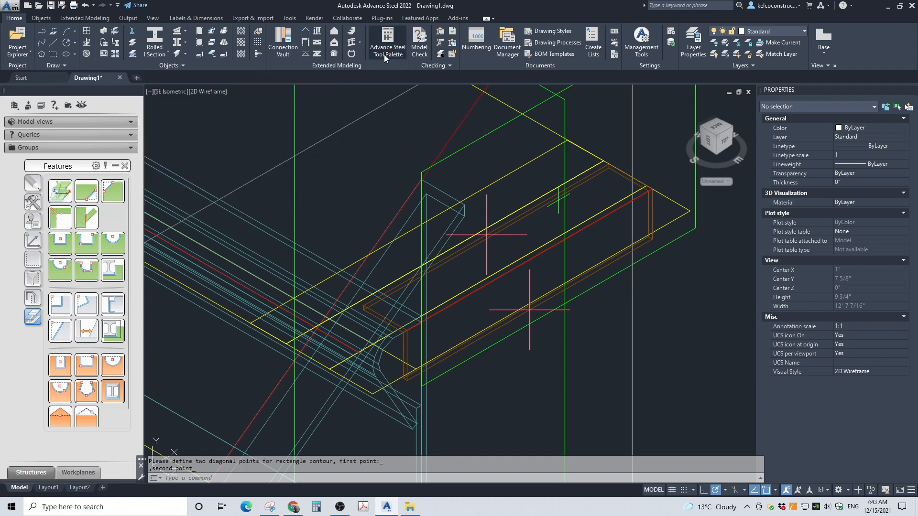
scroll(581, 379, down, 4)
scroll(579, 365, down, 2)
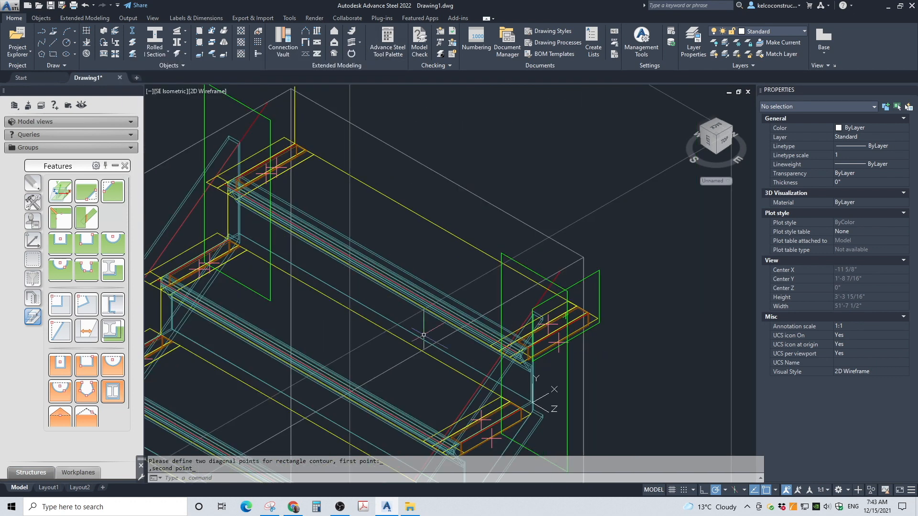
Step: Restore the Conceptual visual style and World UCS, and show the angle projecting past the stringer's top end in NE Isometric view
click(192, 90)
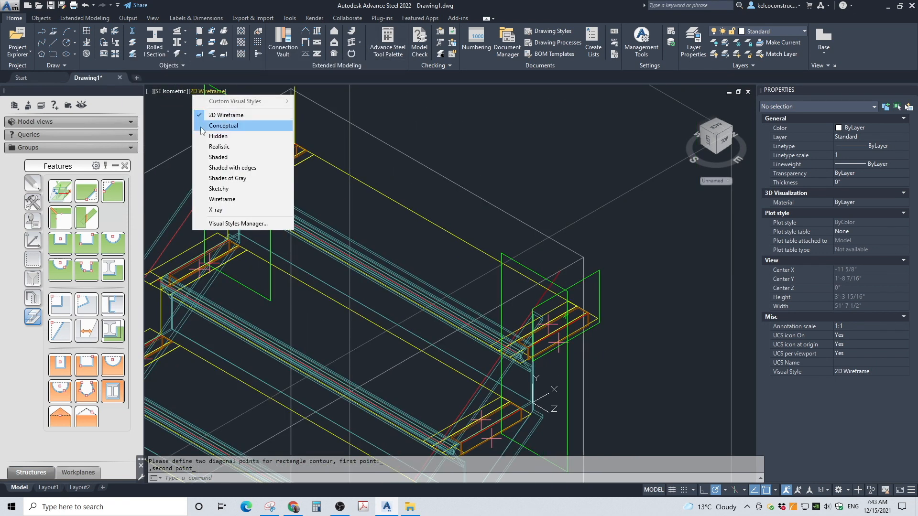
click(217, 125)
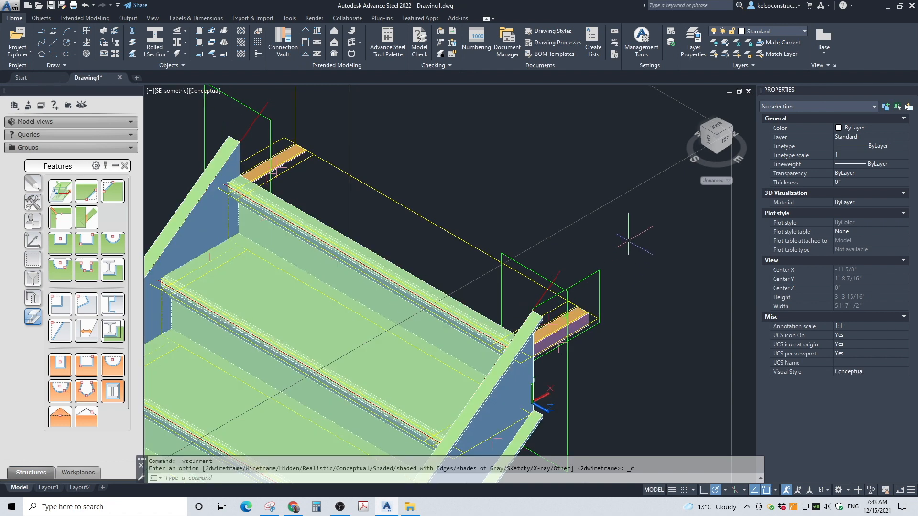
click(34, 240)
click(59, 190)
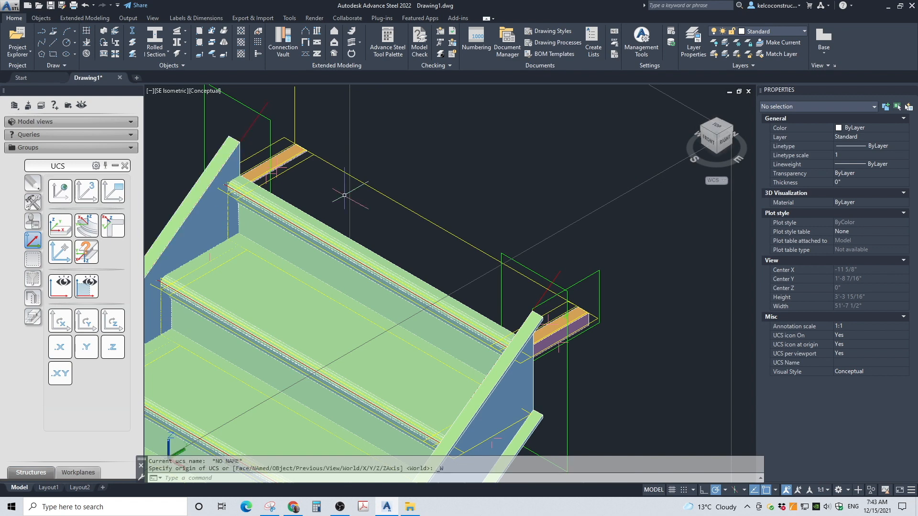
click(732, 128)
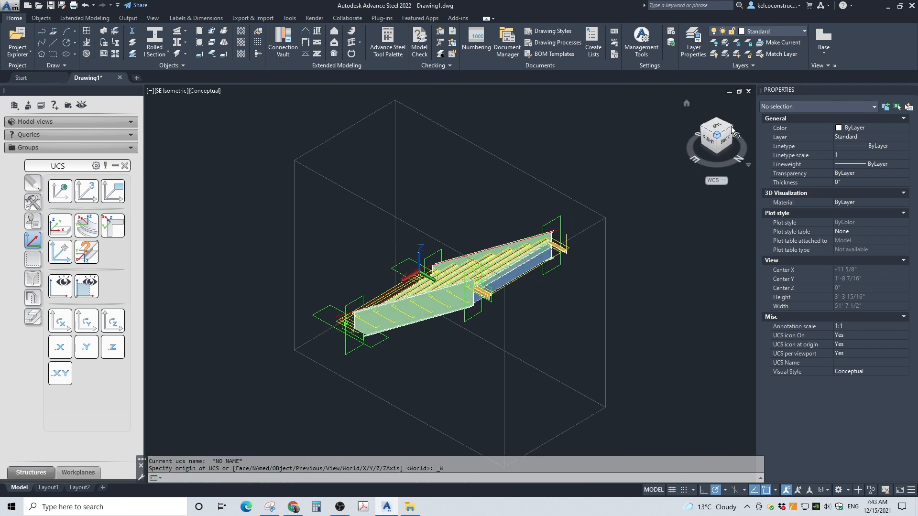
scroll(466, 287, up, 2)
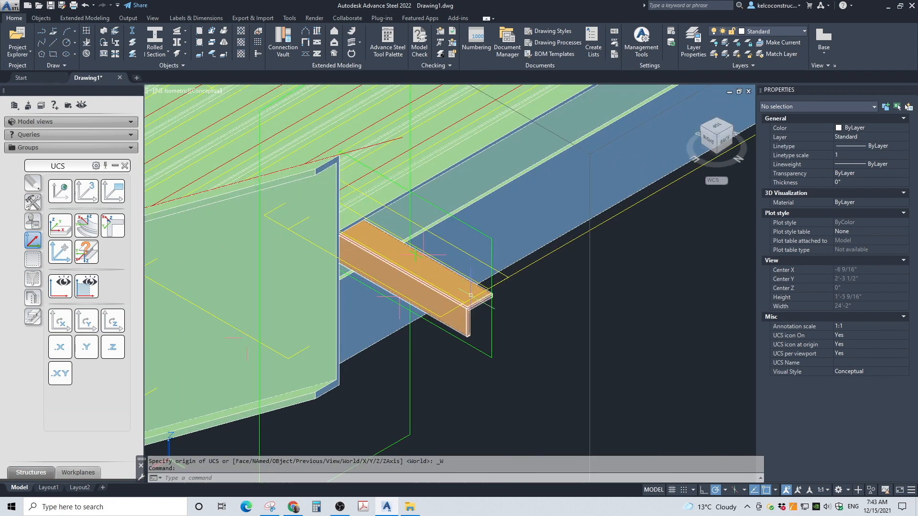
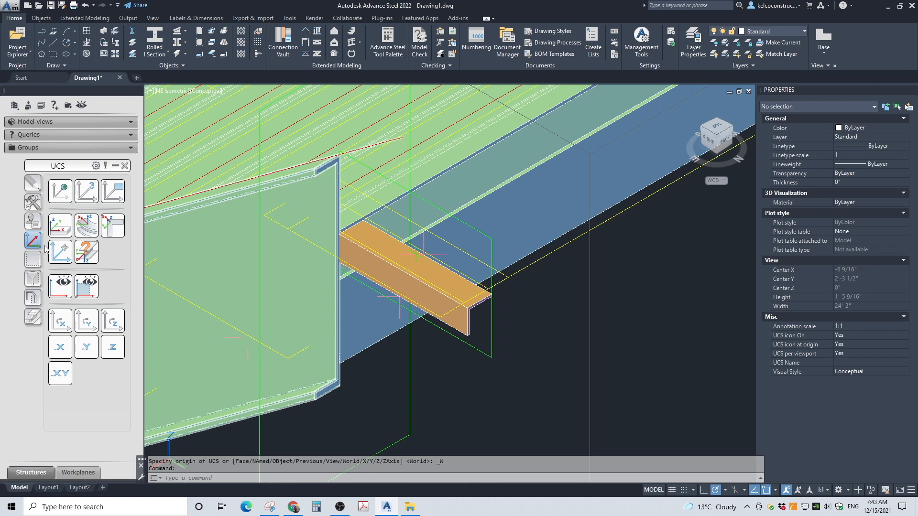
Step: Place the UCS origin at the lower end corner of the near projecting angle and rotate it about Y and X, perpendicular to the stringers
click(60, 251)
scroll(445, 318, up, 4)
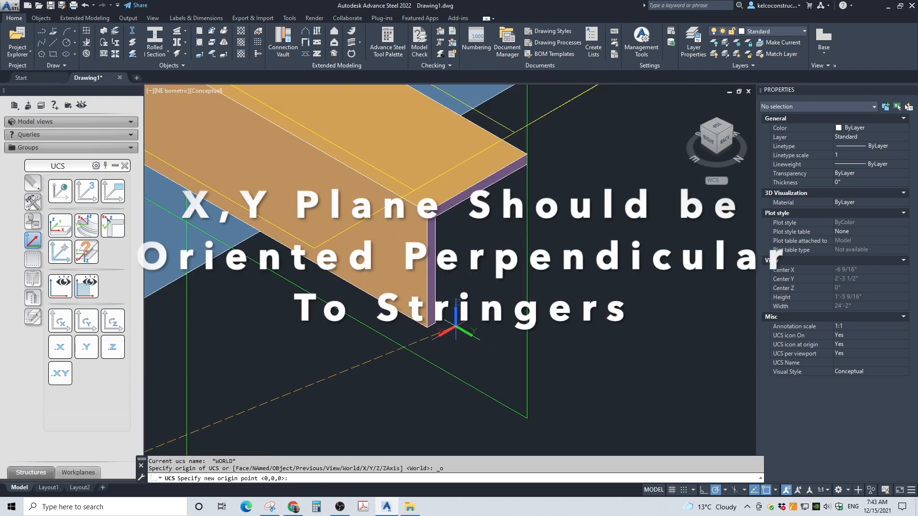
click(427, 327)
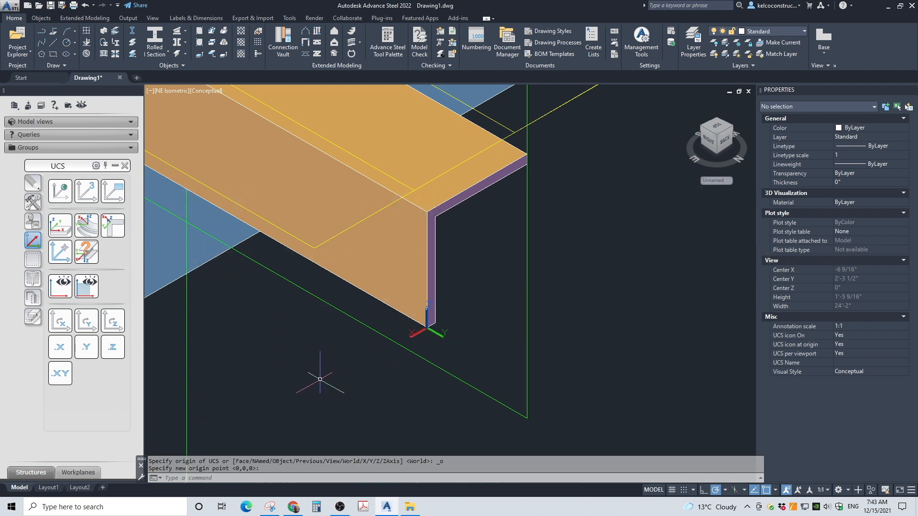
click(88, 323)
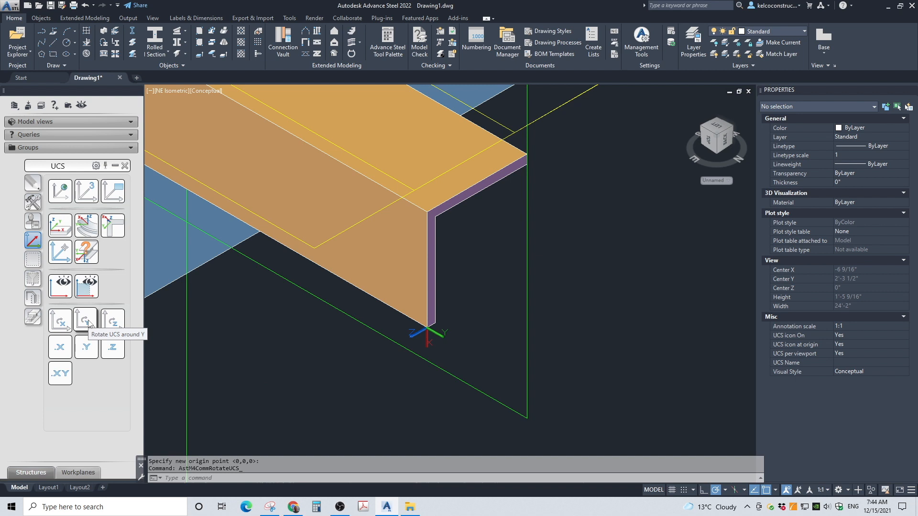
click(68, 325)
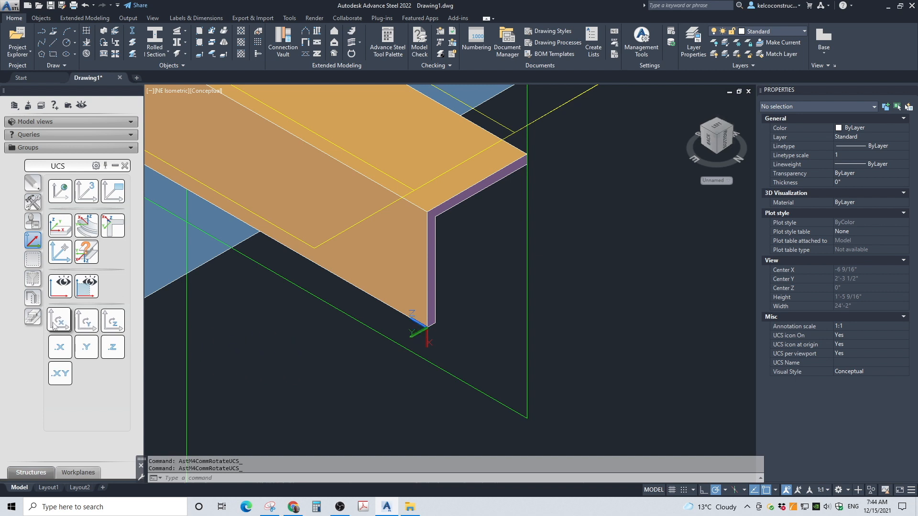
Step: Remove the near angle projecting past the stringer with a two-point rectangular contour notch 1 1/2" by 1 1/2" around its end profile
click(32, 317)
click(92, 244)
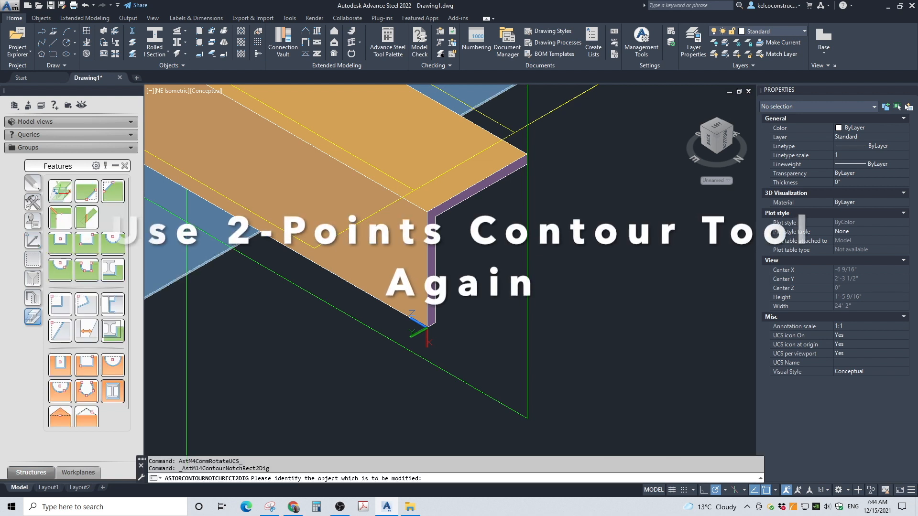
click(427, 328)
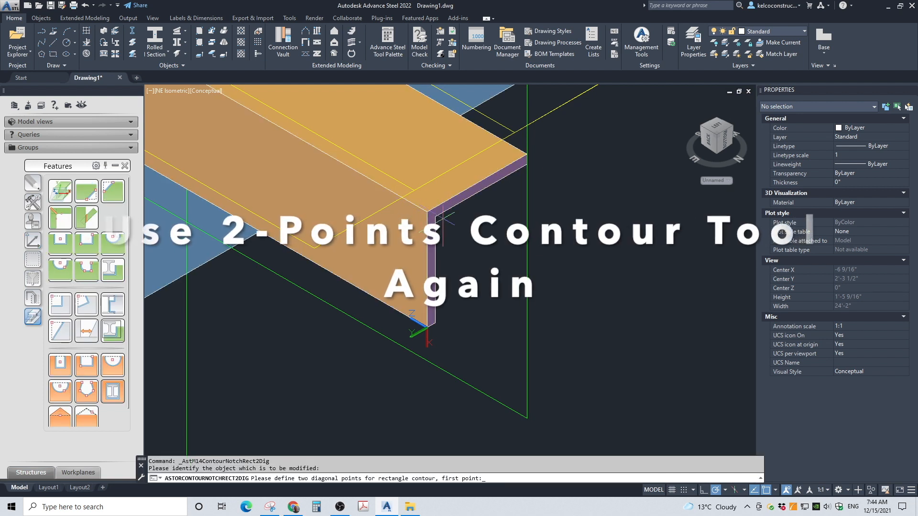
click(427, 327)
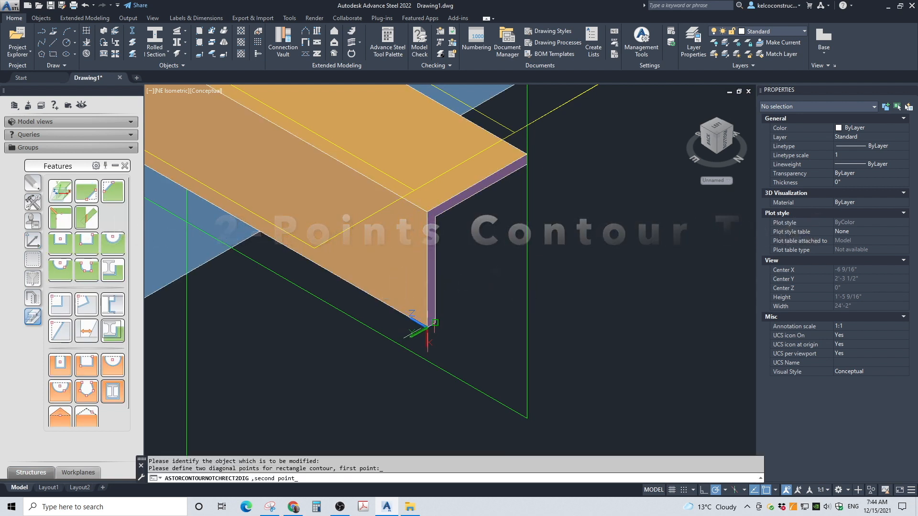
click(527, 153)
scroll(427, 317, down, 5)
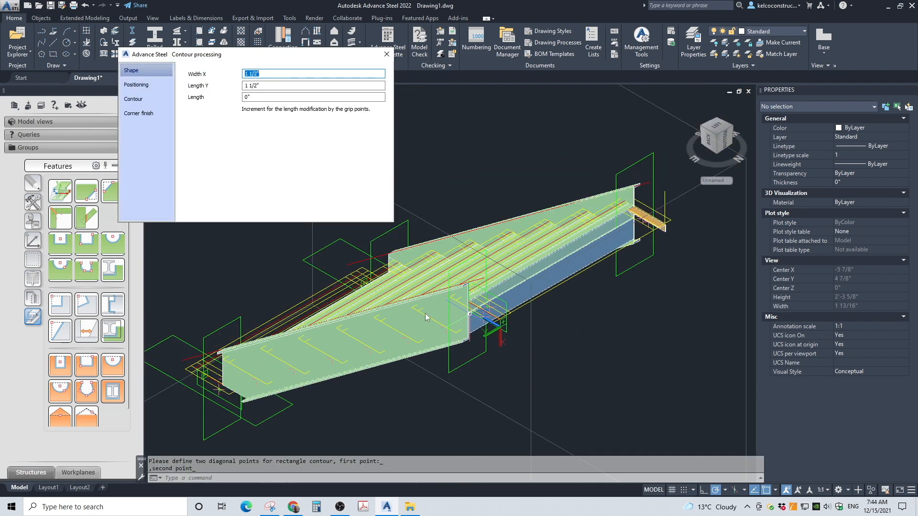
scroll(716, 228, up, 3)
scroll(716, 215, down, 4)
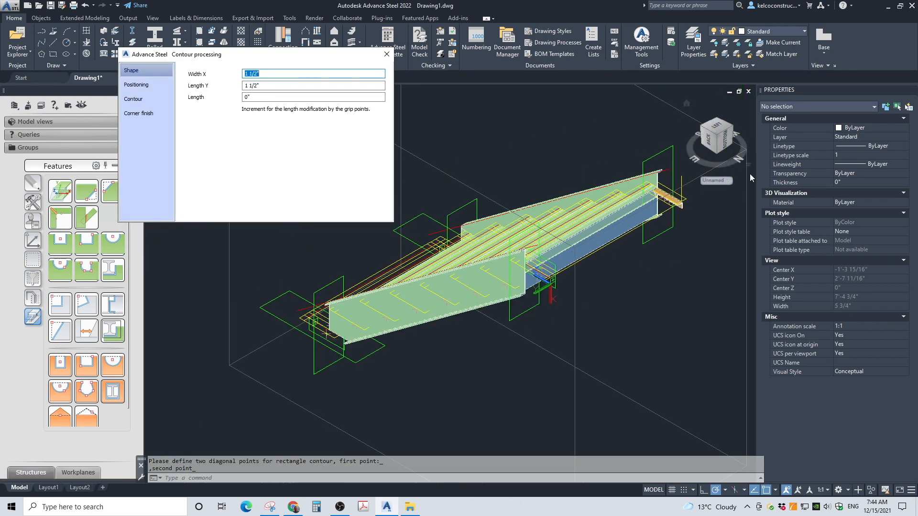
scroll(727, 186, up, 2)
scroll(728, 186, up, 5)
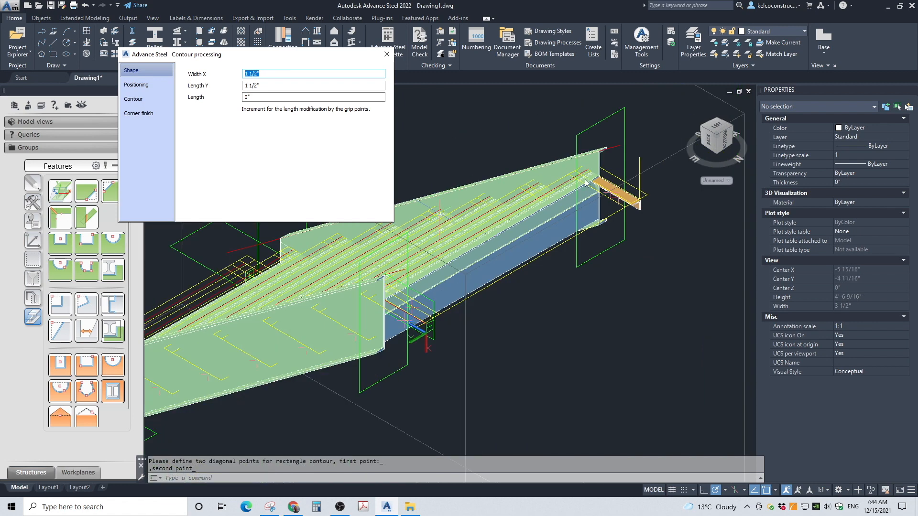
scroll(692, 170, up, 2)
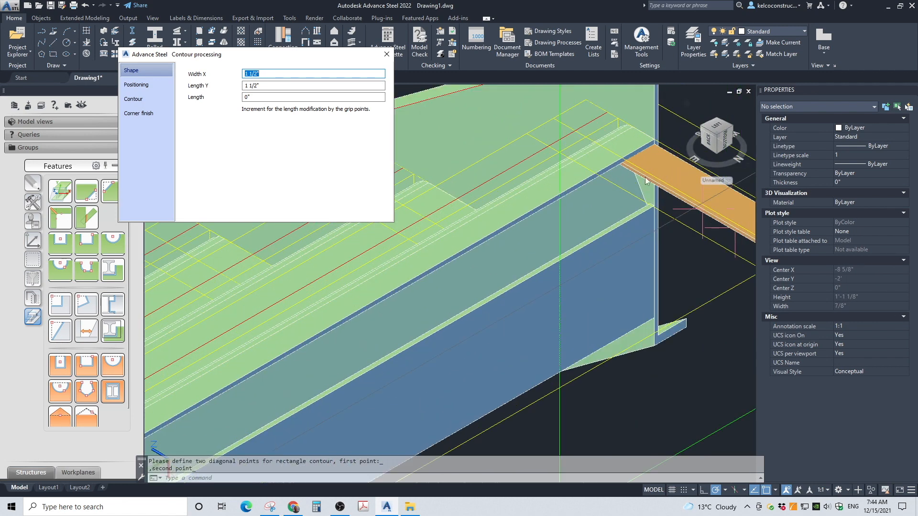
click(388, 56)
Step: Cut away the matching angle at the far stringer with another two-point rectangular contour notch 1 1/2" by 1 1/2"
middle_drag(529, 144, 249, 164)
key(Escape)
click(82, 241)
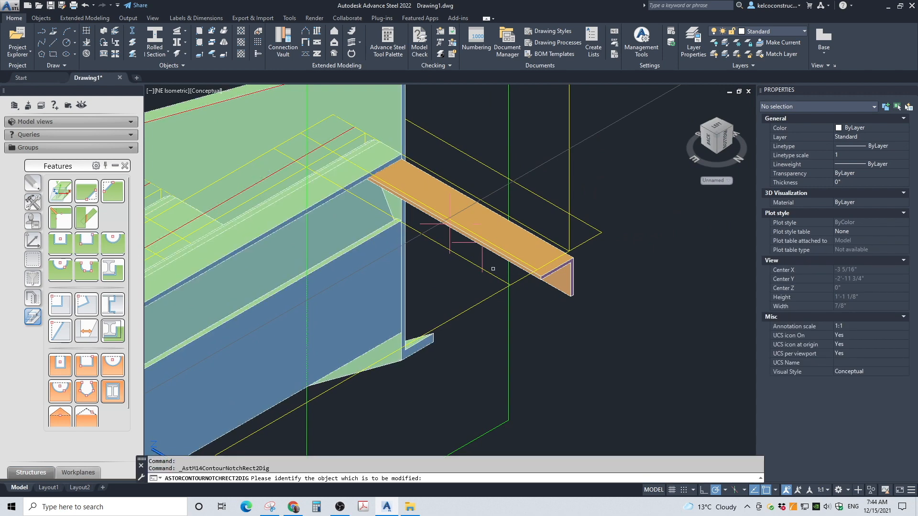
click(537, 272)
scroll(540, 276, up, 3)
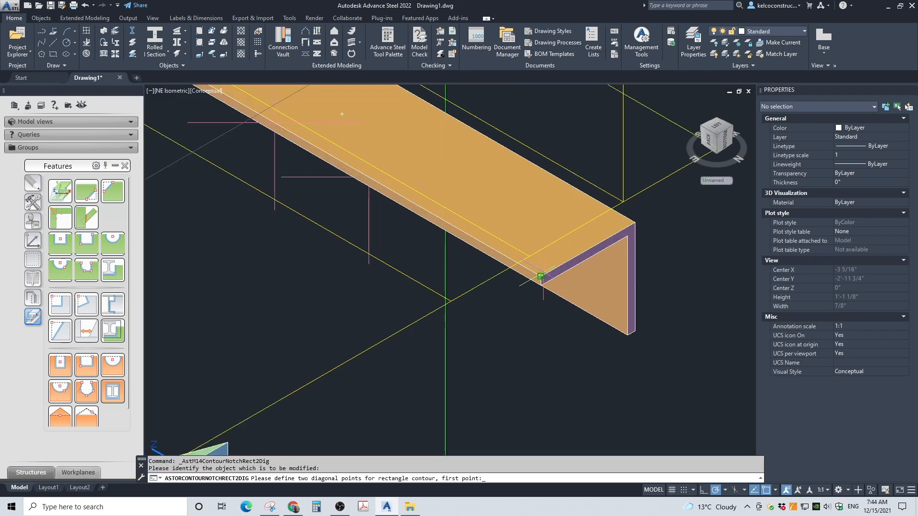
click(541, 277)
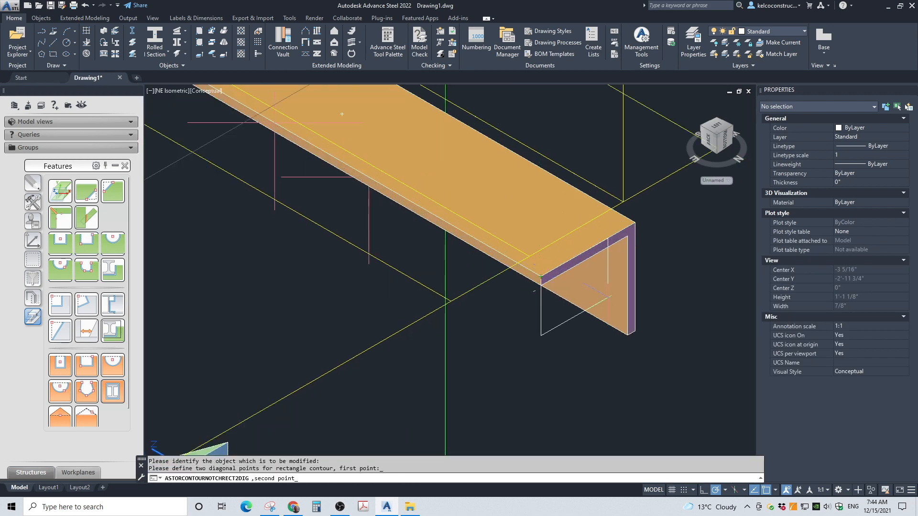
click(635, 334)
scroll(631, 337, down, 4)
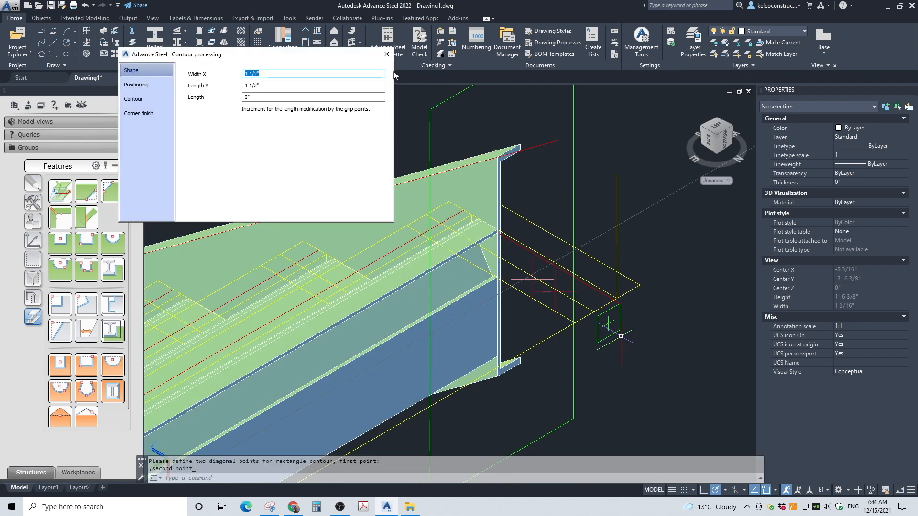
click(386, 54)
Step: Return the UCS to World and show the whole stair in SE Isometric view
scroll(645, 198, down, 4)
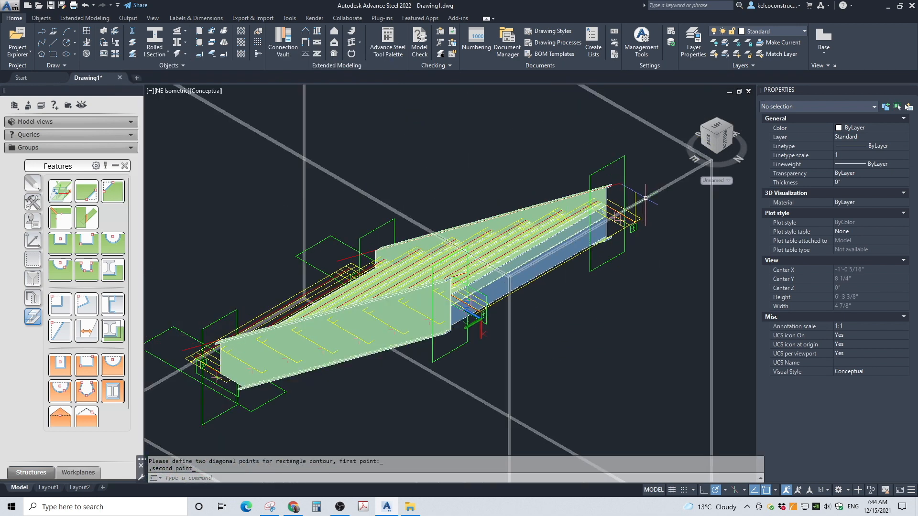
scroll(646, 197, up, 2)
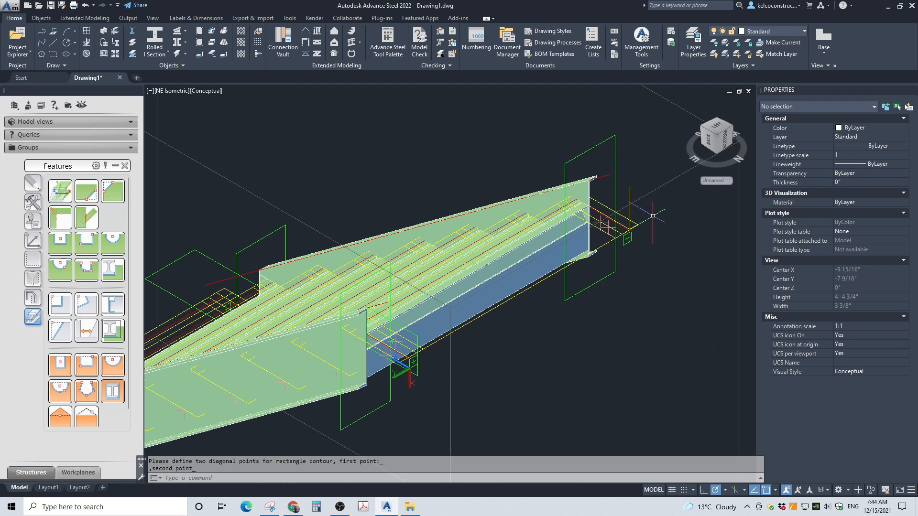
click(631, 192)
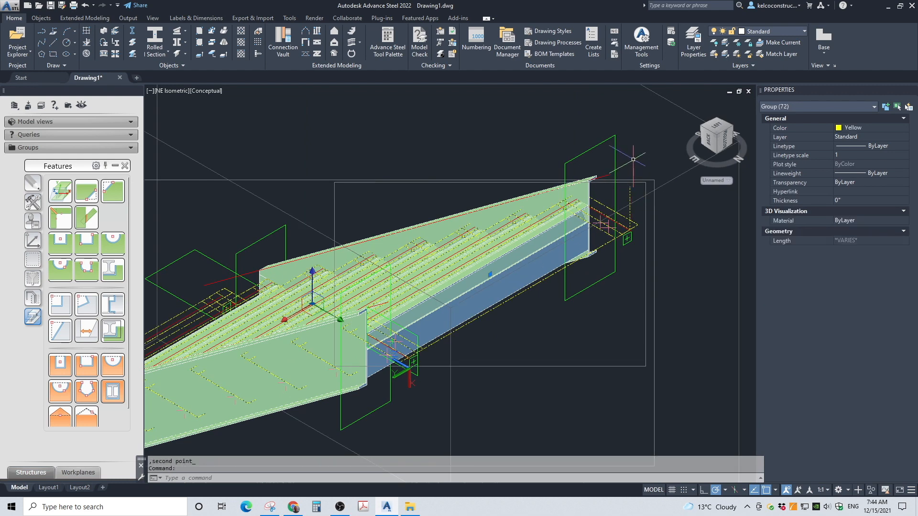
scroll(633, 159, down, 2)
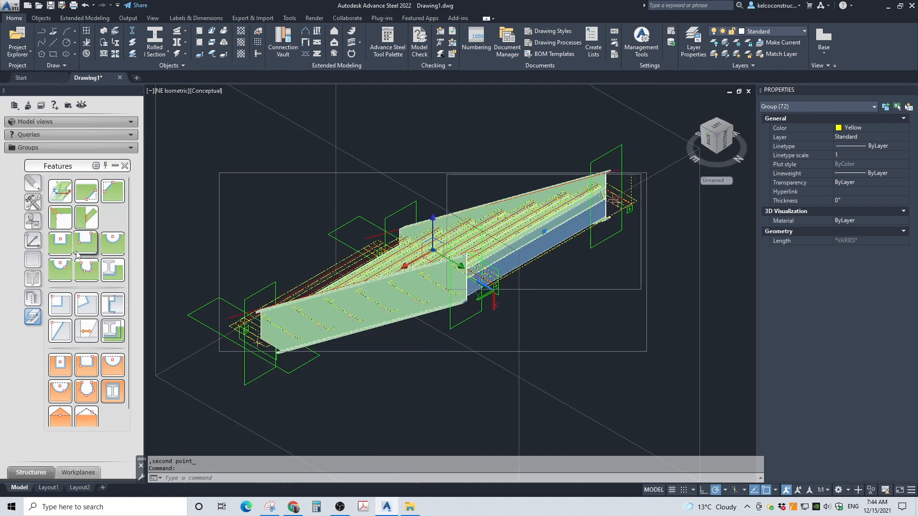
click(32, 240)
click(59, 191)
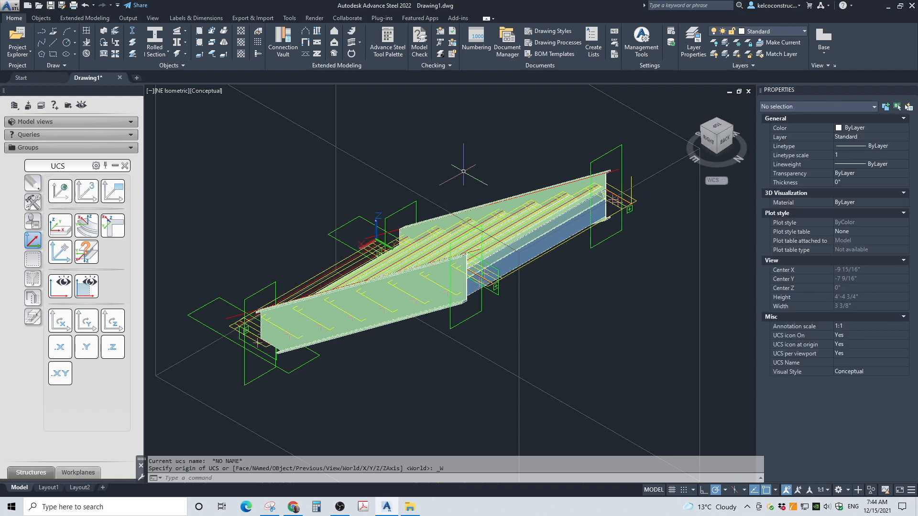
click(703, 128)
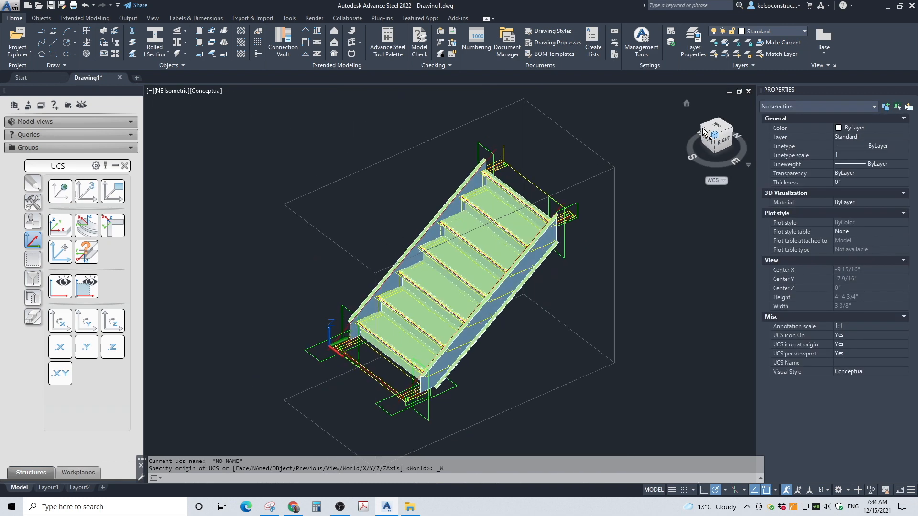
Step: Move the UCS origin to the outer corner of the stair's top layout lines, keeping the XY plane horizontal
scroll(593, 186, up, 8)
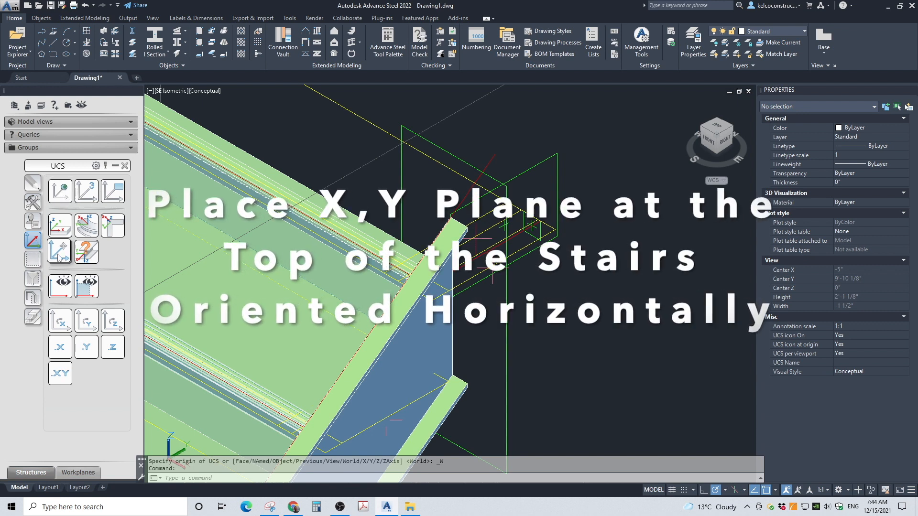
click(60, 190)
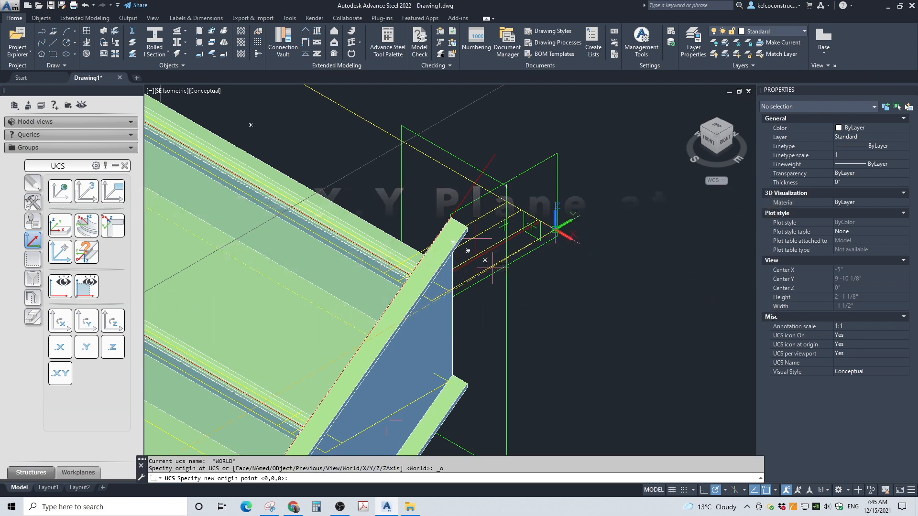
click(556, 231)
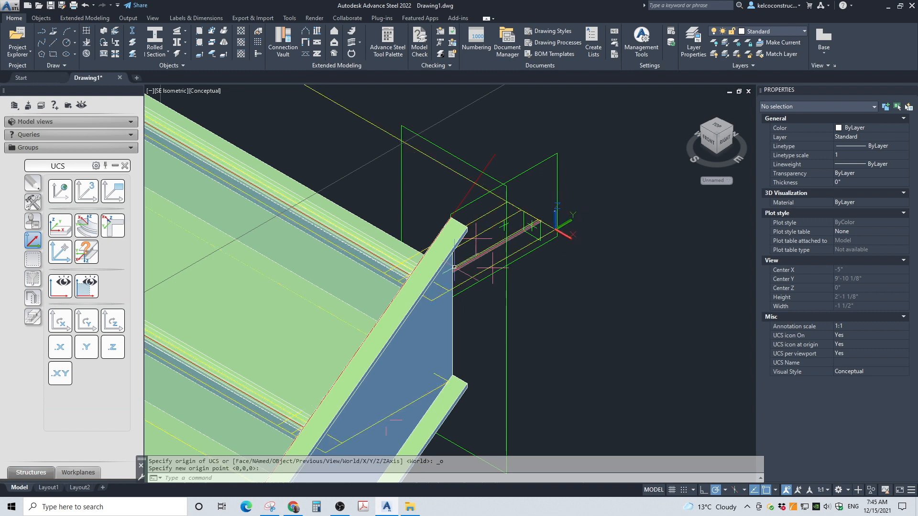
Step: Shorten the upper ends of both stringers at the horizontal UCS plane level with the top of the stair
click(32, 316)
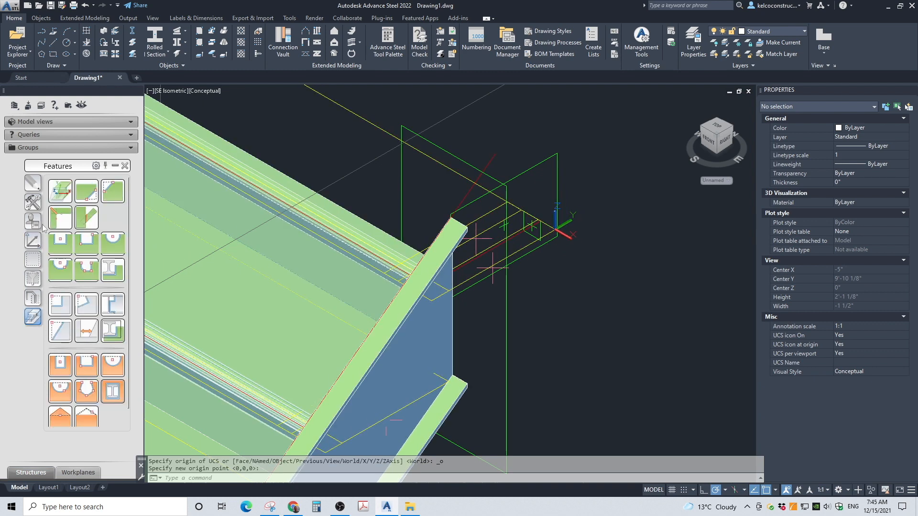
click(60, 191)
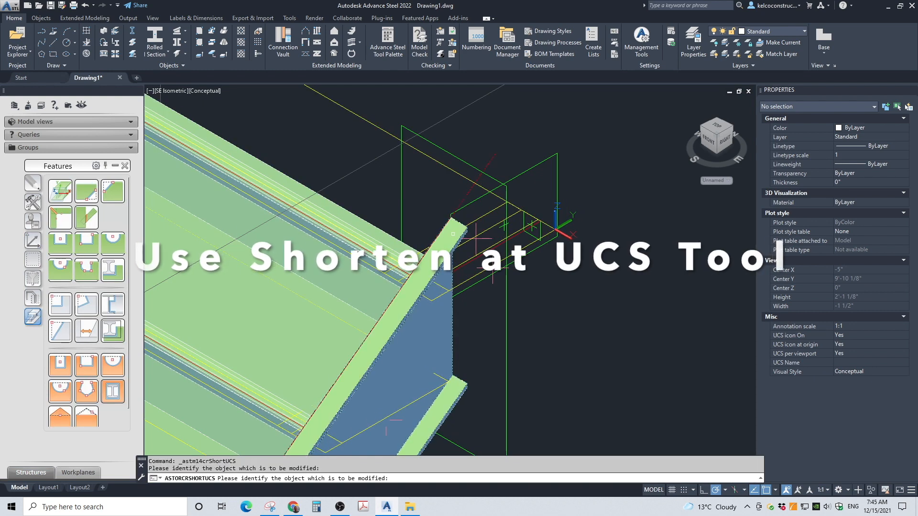
scroll(349, 186, down, 5)
click(360, 186)
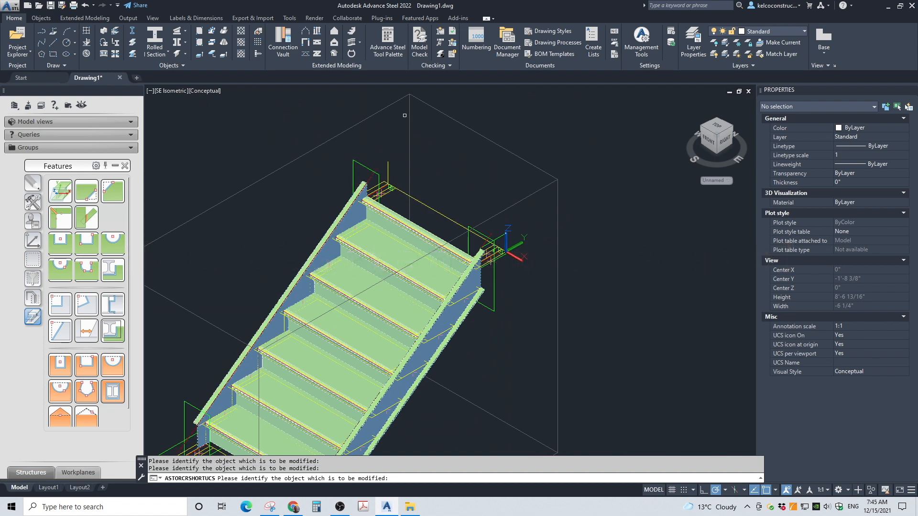
key(Return)
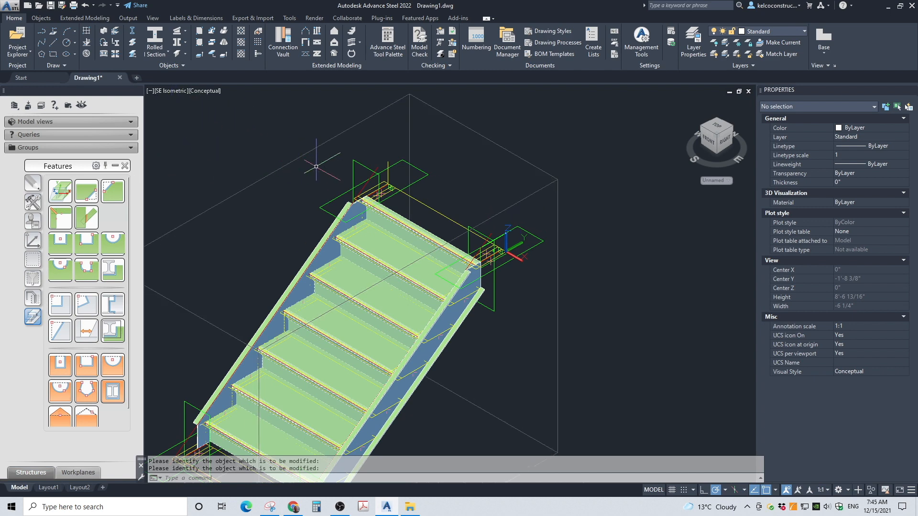
Step: Display the stair in 2D Wireframe from the Right view and examine the treads, risers and trimmed top end for errors
scroll(432, 189, up, 3)
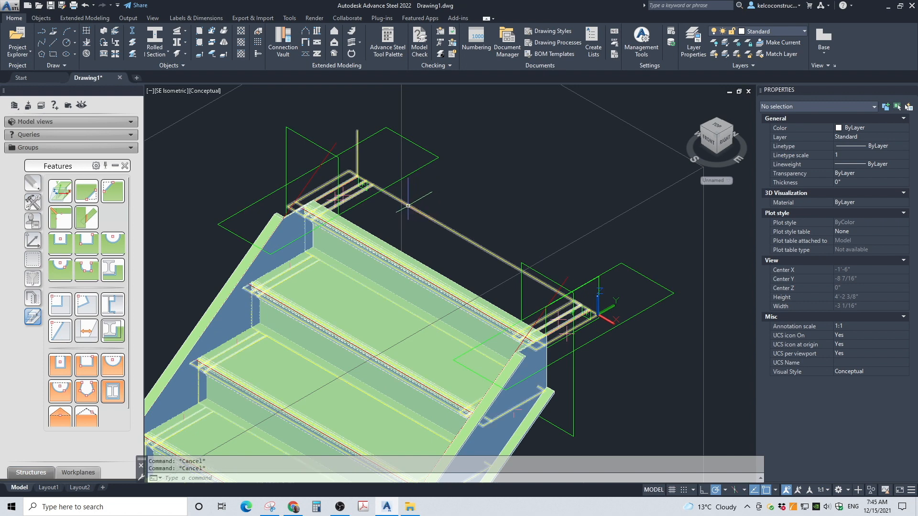
click(202, 93)
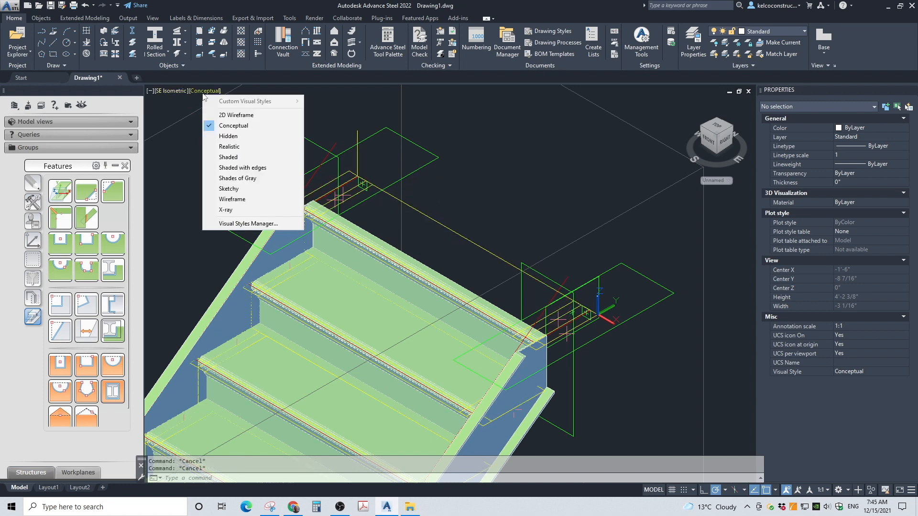
click(214, 114)
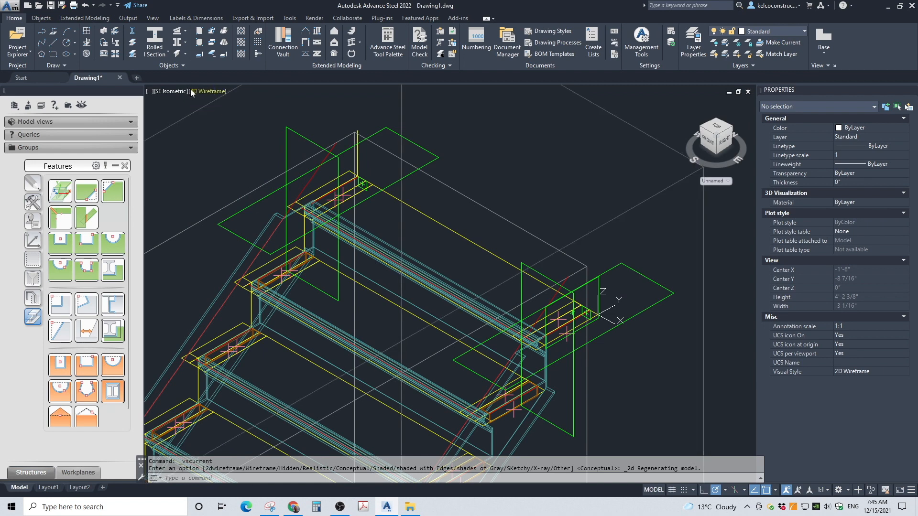
click(721, 143)
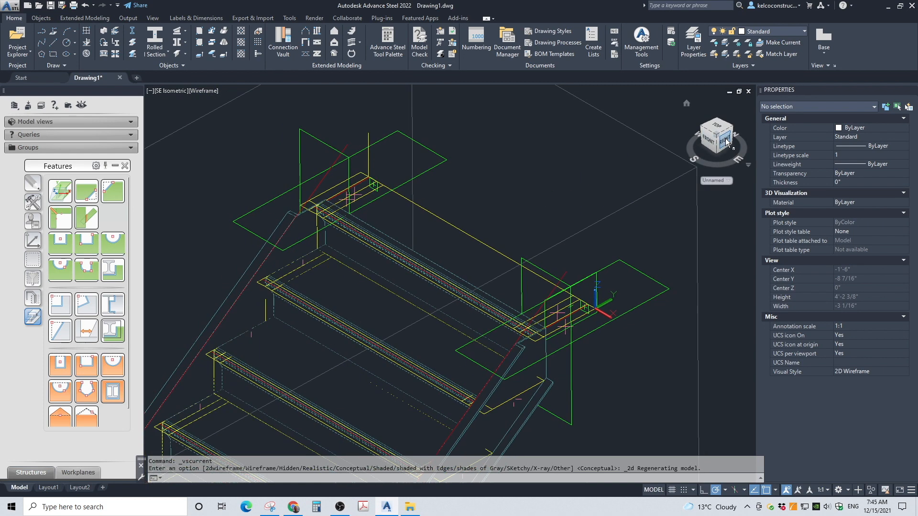
scroll(478, 230, up, 5)
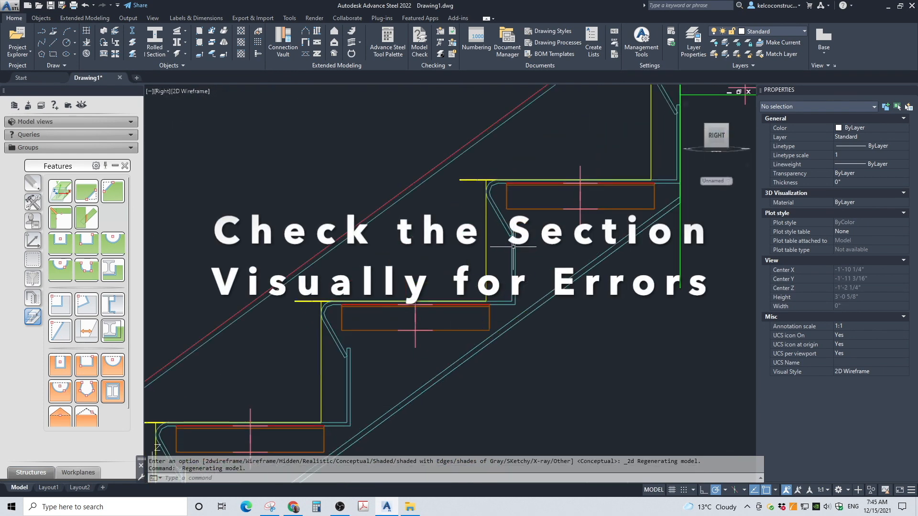
scroll(474, 226, down, 3)
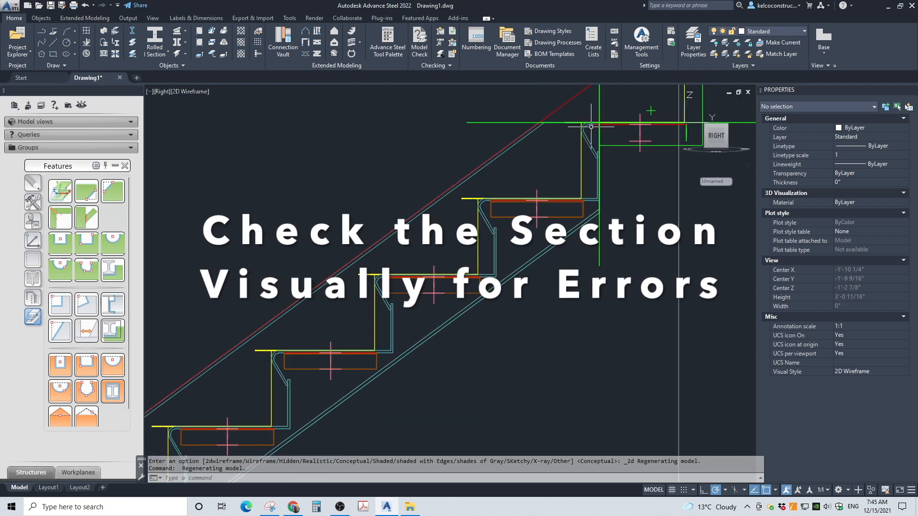
scroll(593, 120, up, 3)
scroll(593, 121, down, 3)
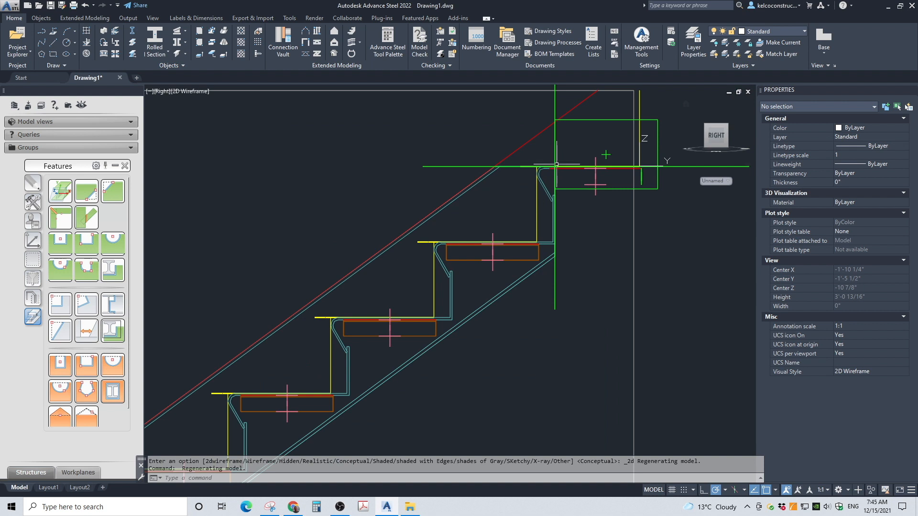
Step: Switch the stair to the Conceptual visual style and show it in SE Isometric view
scroll(628, 160, down, 4)
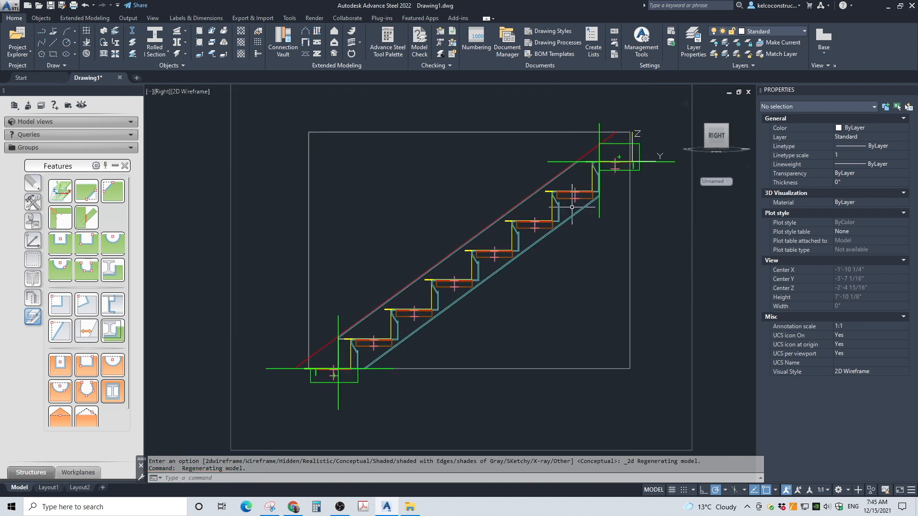
click(195, 91)
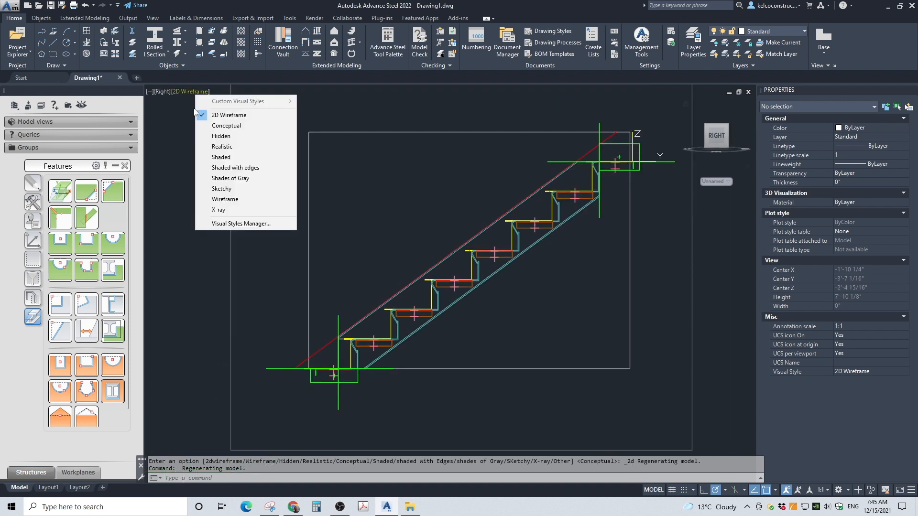
click(214, 126)
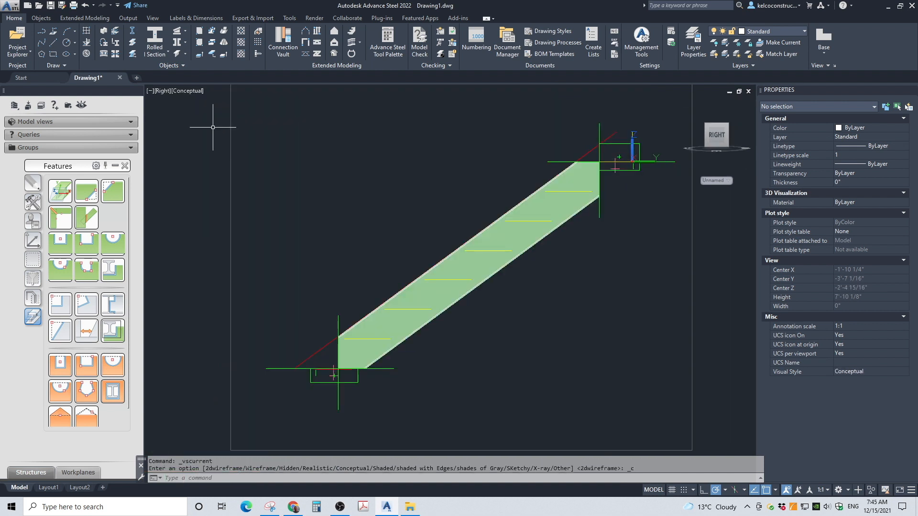
click(708, 131)
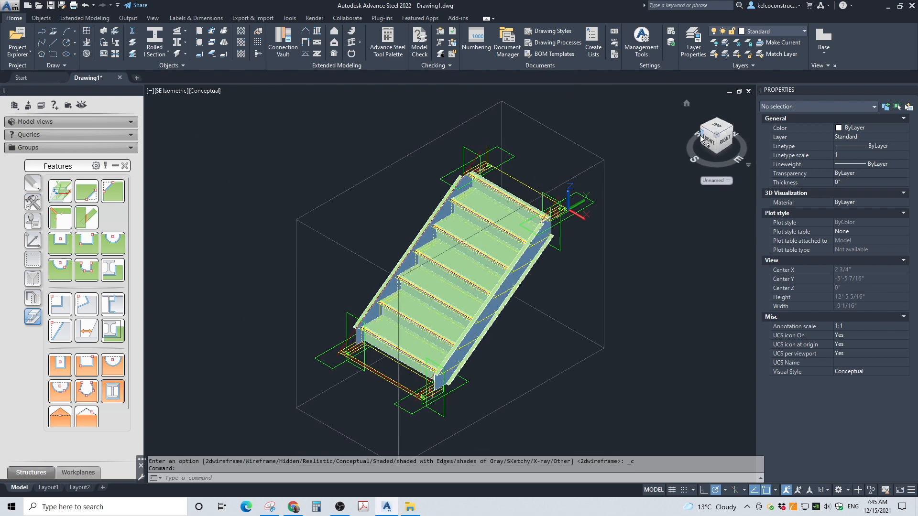
Step: Select the yellow layout lines, green cut planes and stair joint box, extend the selection to similar objects, and hide them all
click(454, 258)
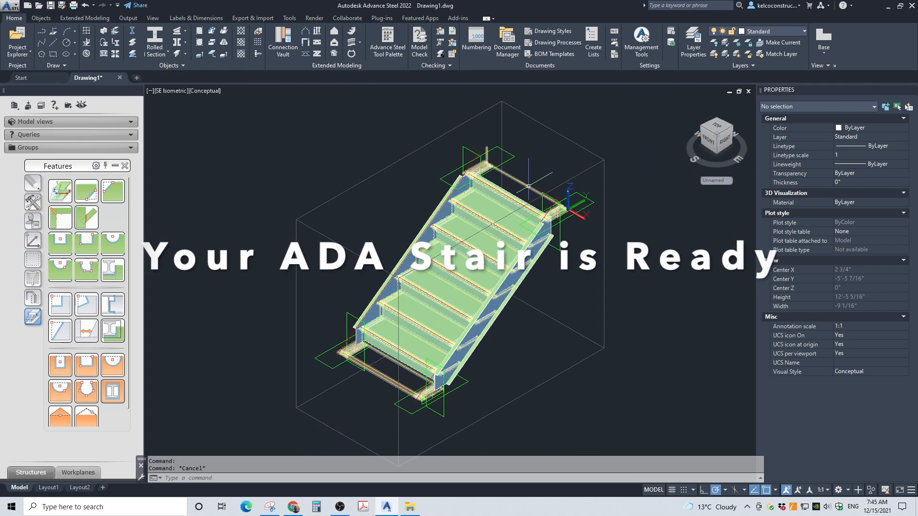
click(595, 153)
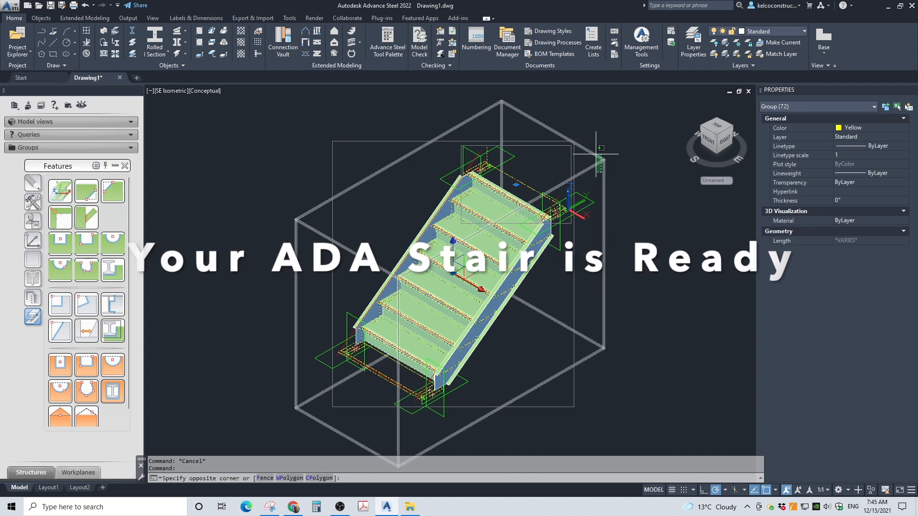
click(517, 157)
click(510, 156)
scroll(465, 151, up, 3)
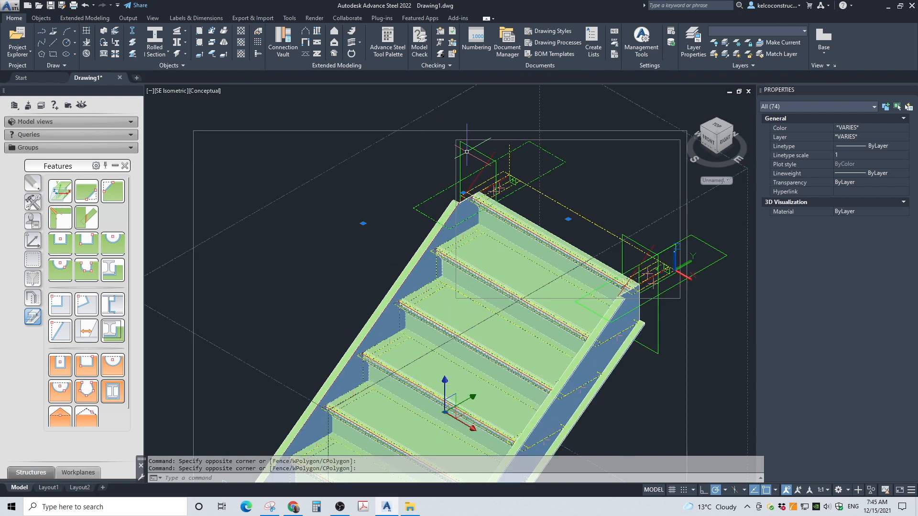
right_click(437, 150)
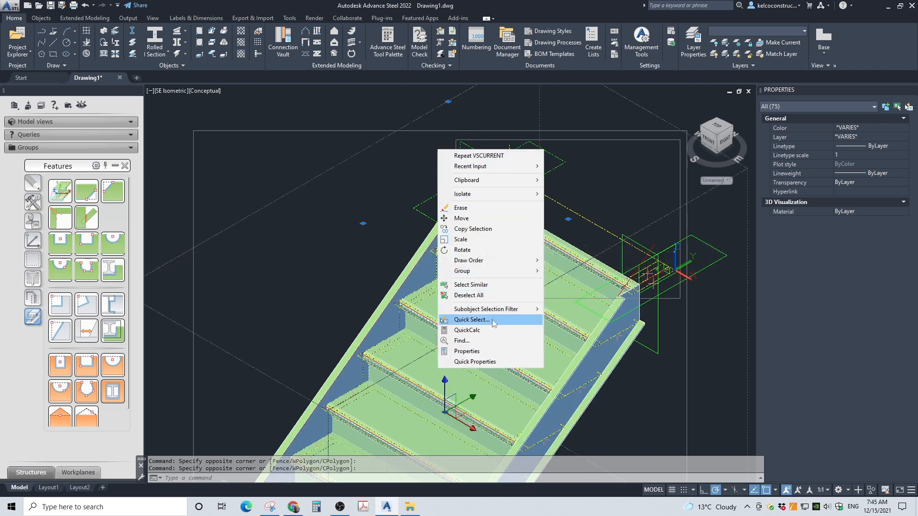
click(487, 285)
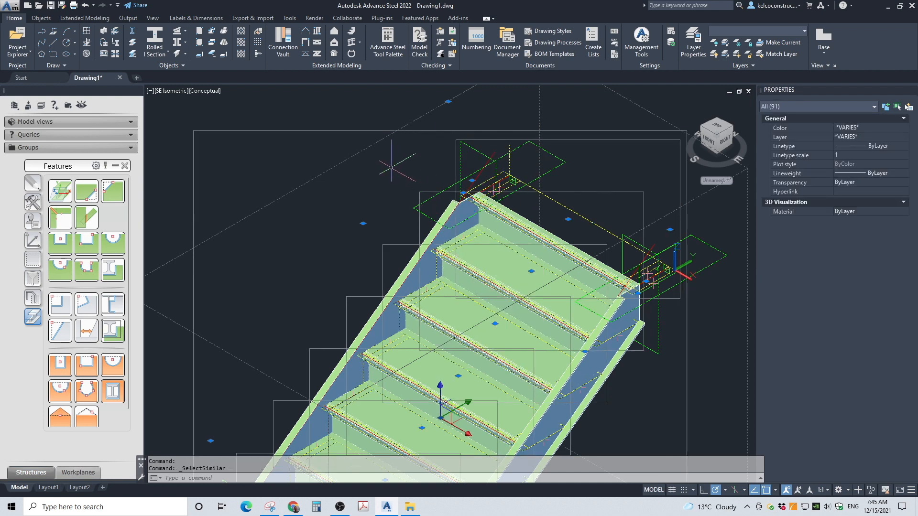
right_click(358, 164)
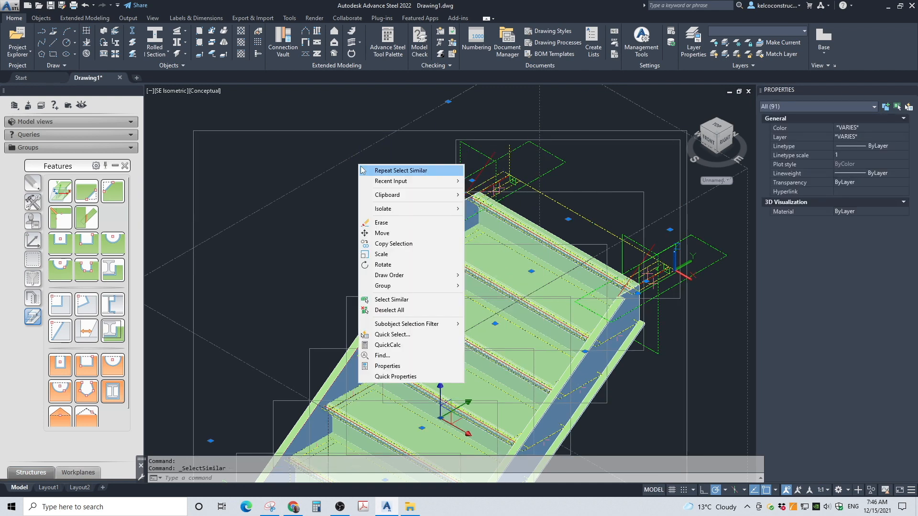
mouse_move(417, 211)
click(487, 219)
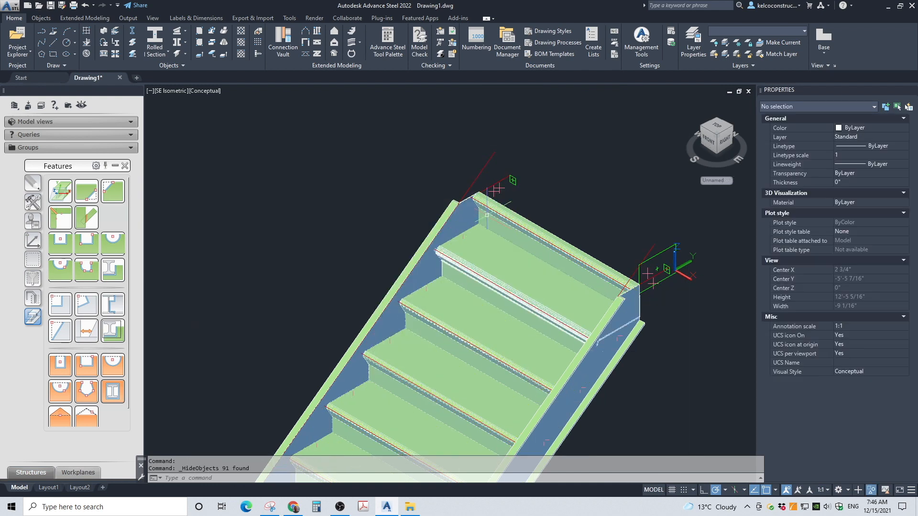
Step: Hide the remaining notch outlines and connection markers at the upper and lower ends of both stringers
scroll(488, 188, up, 7)
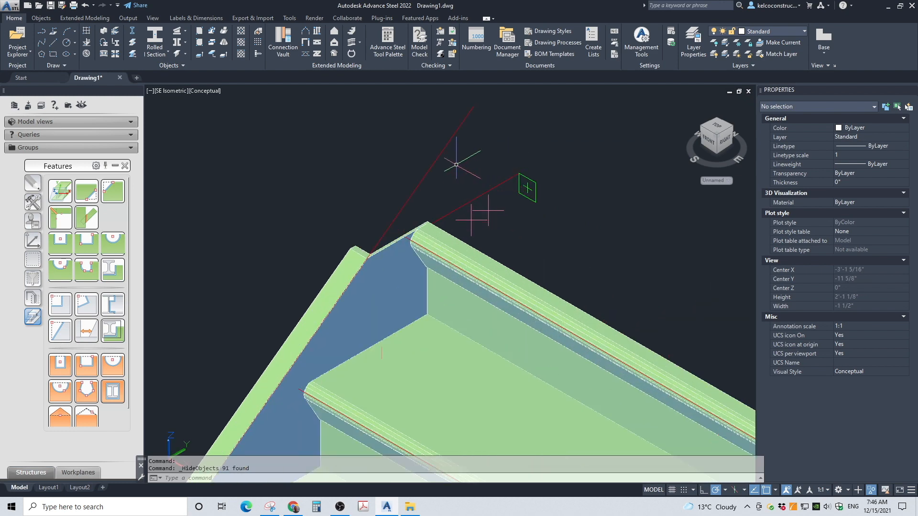
click(420, 120)
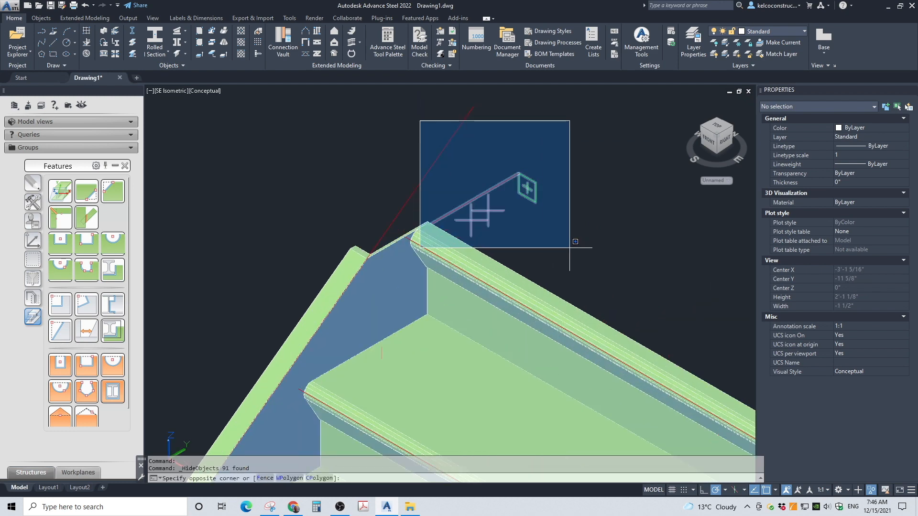
click(558, 213)
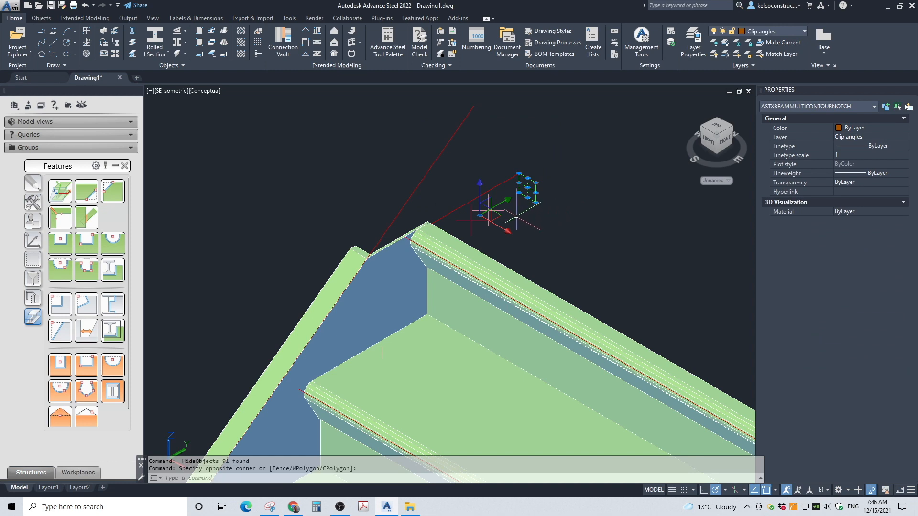
click(502, 237)
click(470, 213)
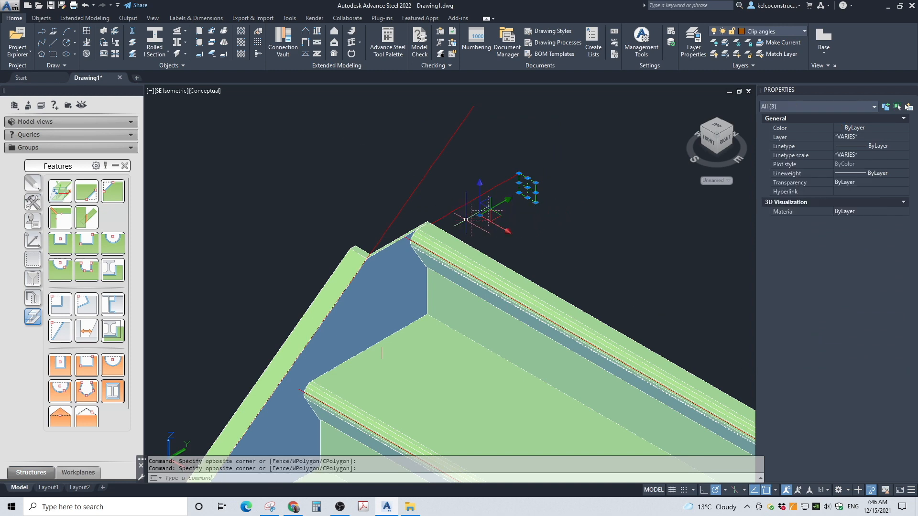
scroll(483, 205, down, 4)
scroll(592, 282, up, 6)
click(574, 275)
click(546, 250)
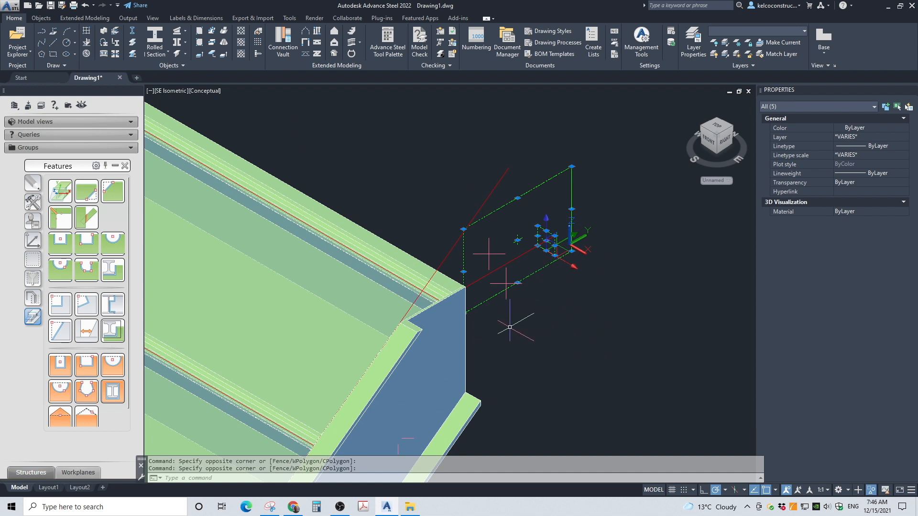
click(469, 233)
click(529, 310)
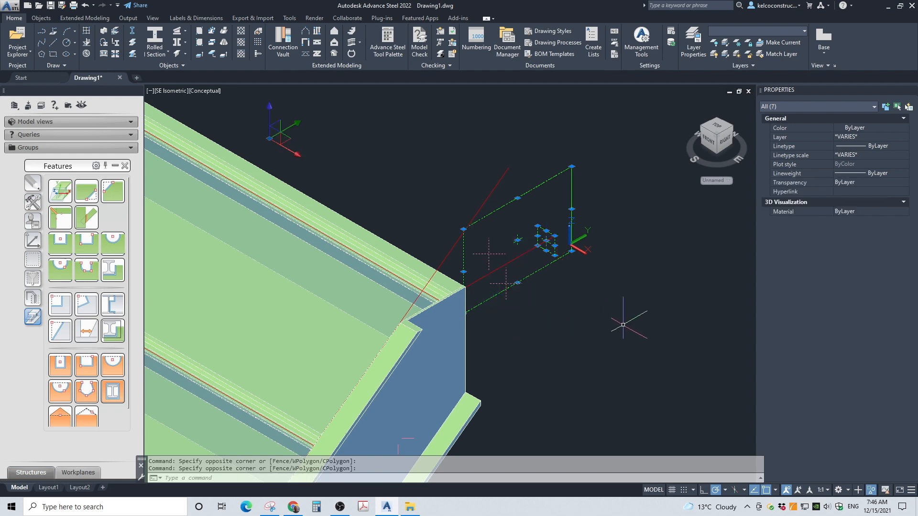
scroll(465, 243, down, 5)
scroll(483, 378, up, 6)
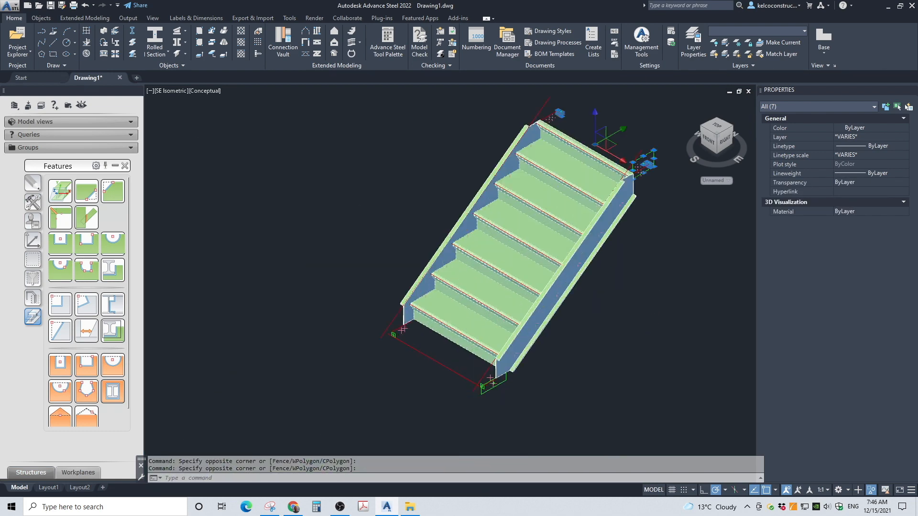
click(451, 336)
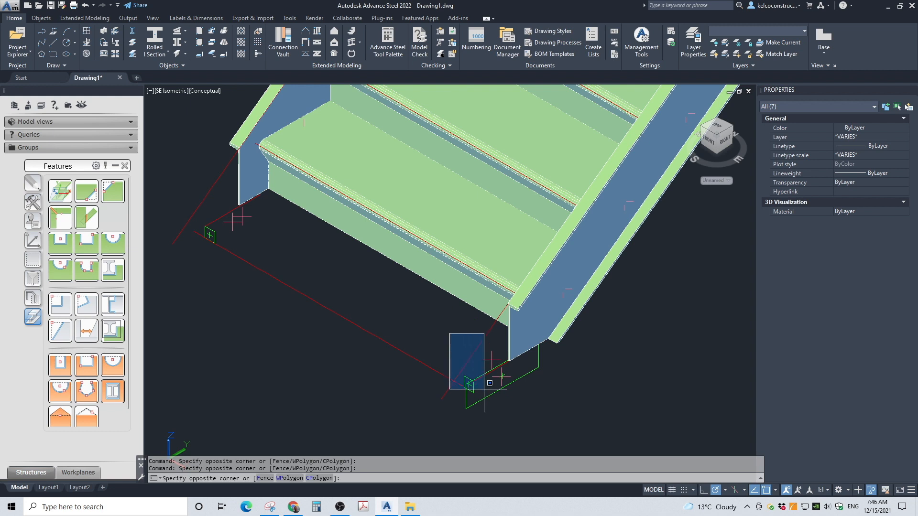
click(575, 448)
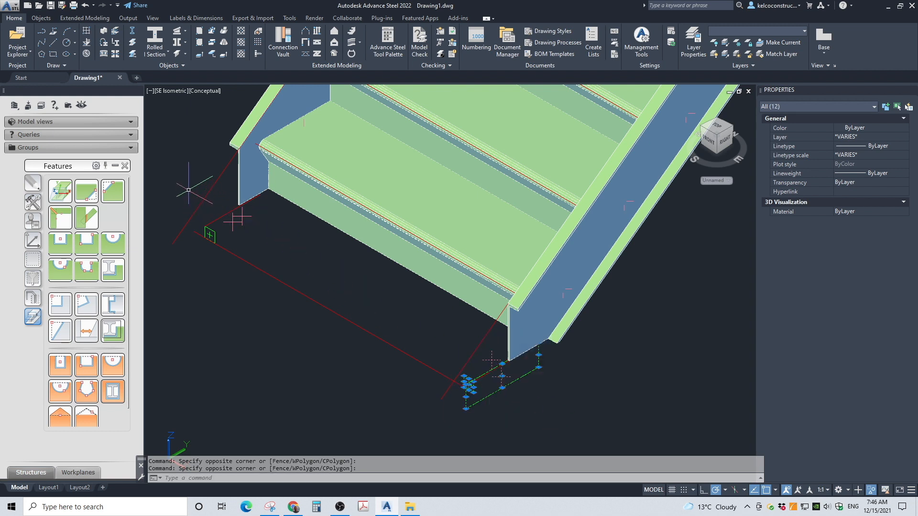
click(175, 183)
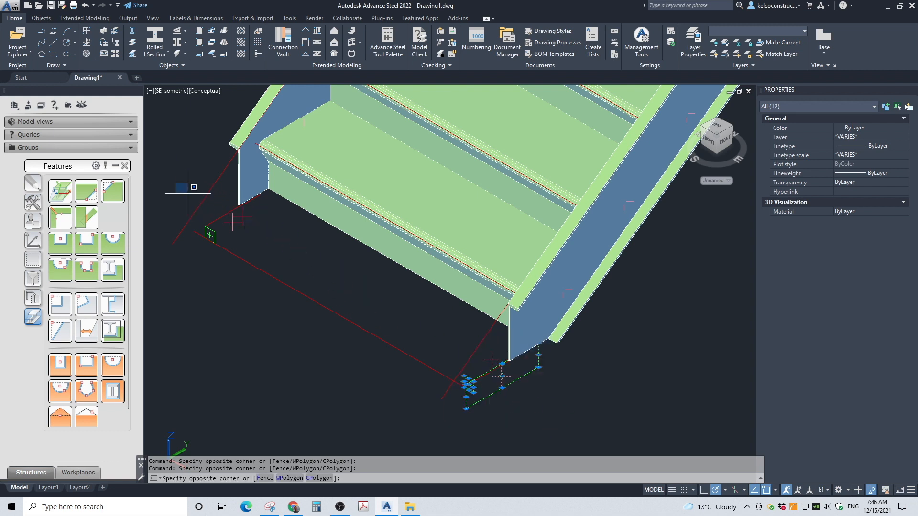
click(258, 313)
right_click(263, 330)
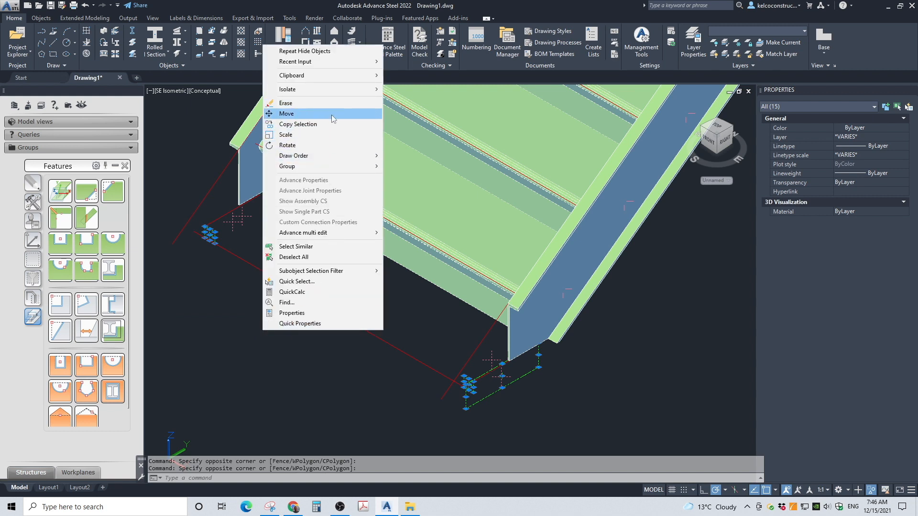
mouse_move(344, 91)
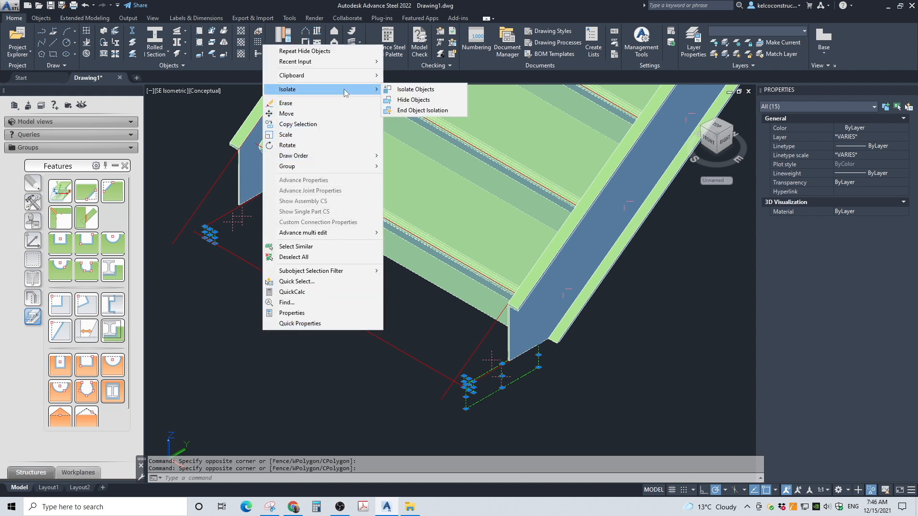
click(414, 100)
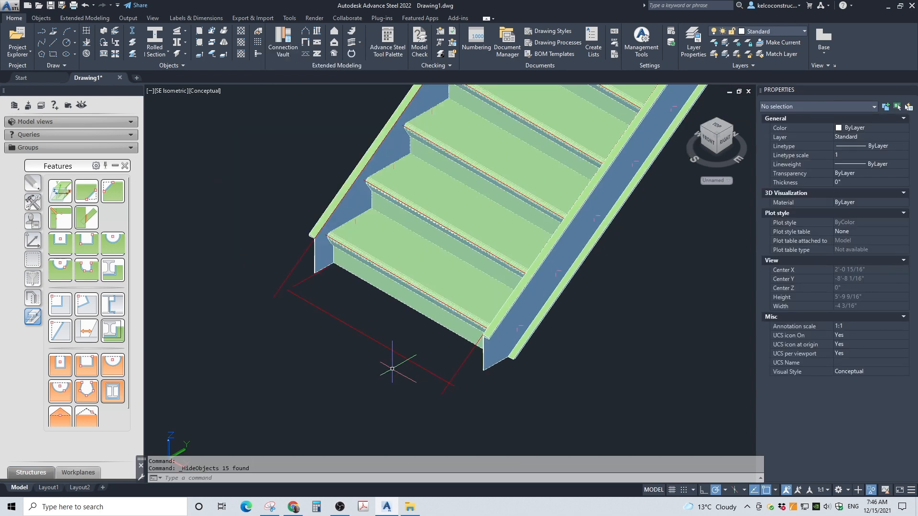
Step: Show the whole stair in SE Isometric view and return the UCS to World
scroll(392, 368, down, 2)
scroll(535, 156, down, 1)
scroll(556, 160, up, 1)
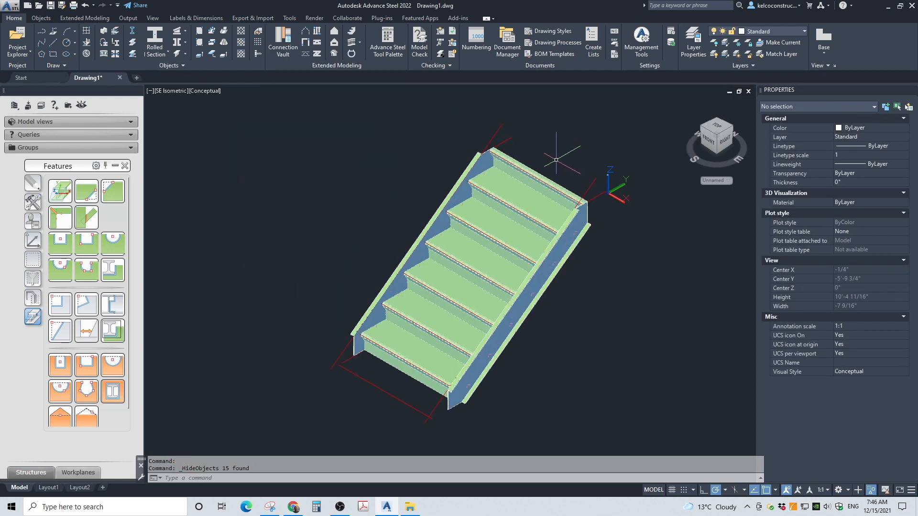
click(721, 138)
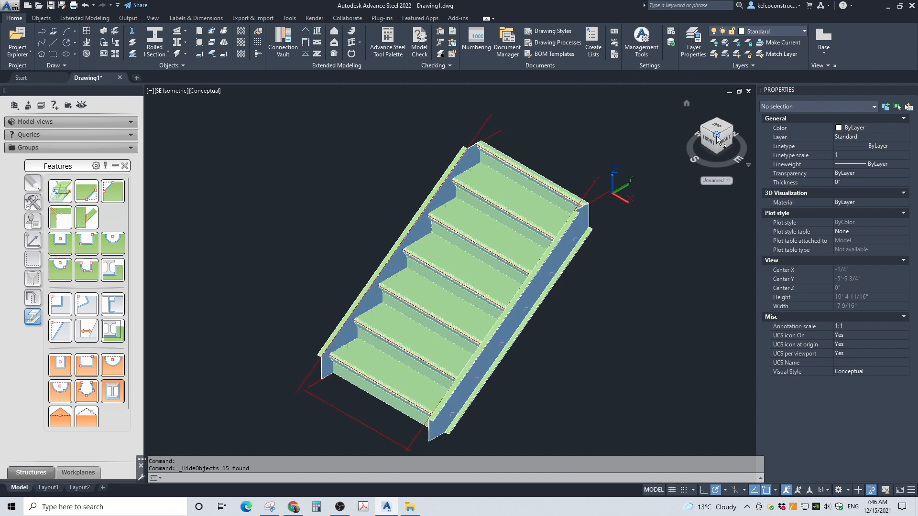
click(32, 240)
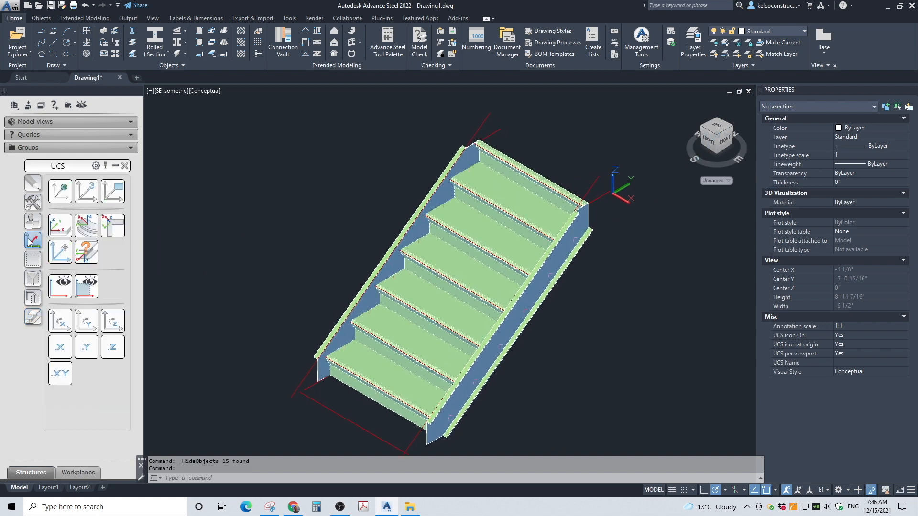
click(65, 190)
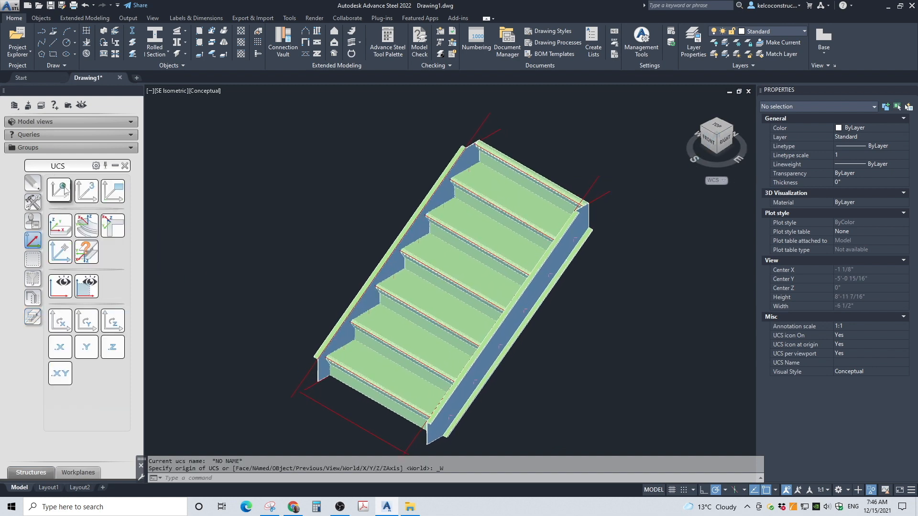
Step: End object isolation to bring back all hidden stair components
right_click(363, 188)
mouse_move(394, 233)
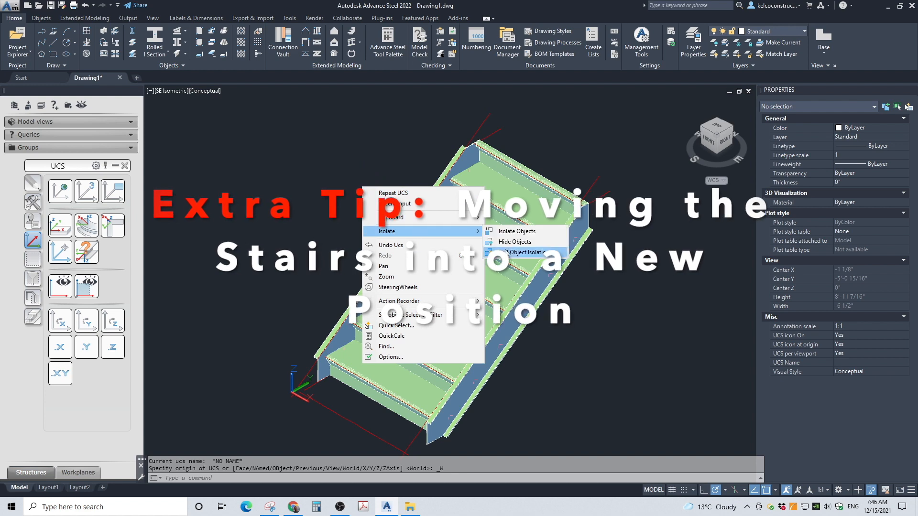
click(525, 252)
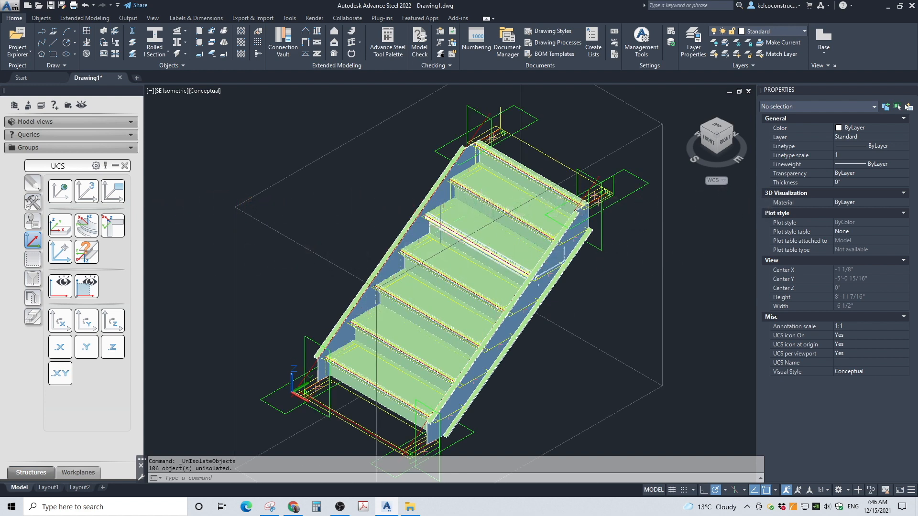
Step: Try to move the entire stair from the UCS origin about 13'-10" along the positive X axis in Conceptual style
scroll(397, 209, down, 3)
click(274, 108)
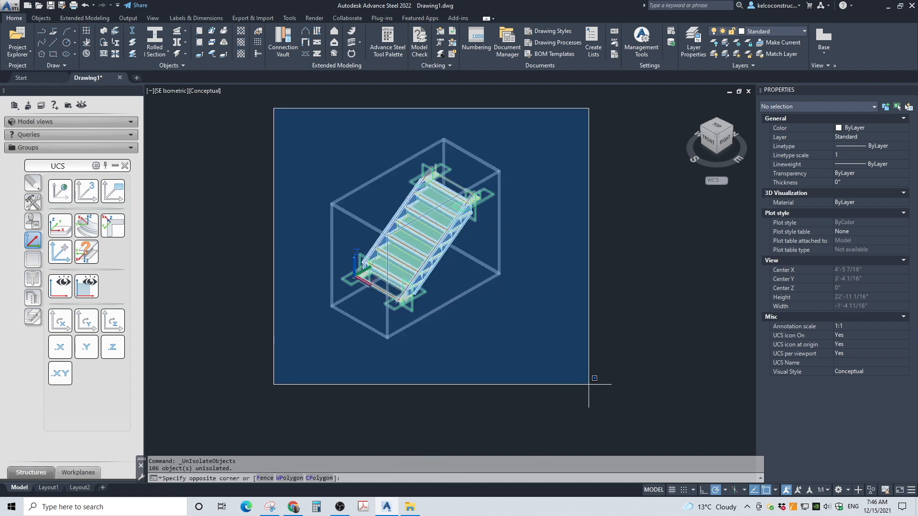
click(590, 380)
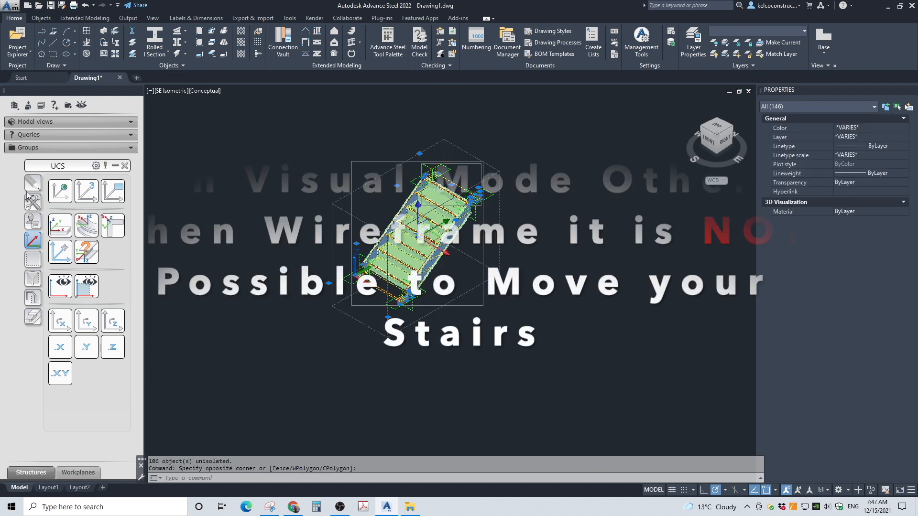
click(32, 184)
click(59, 191)
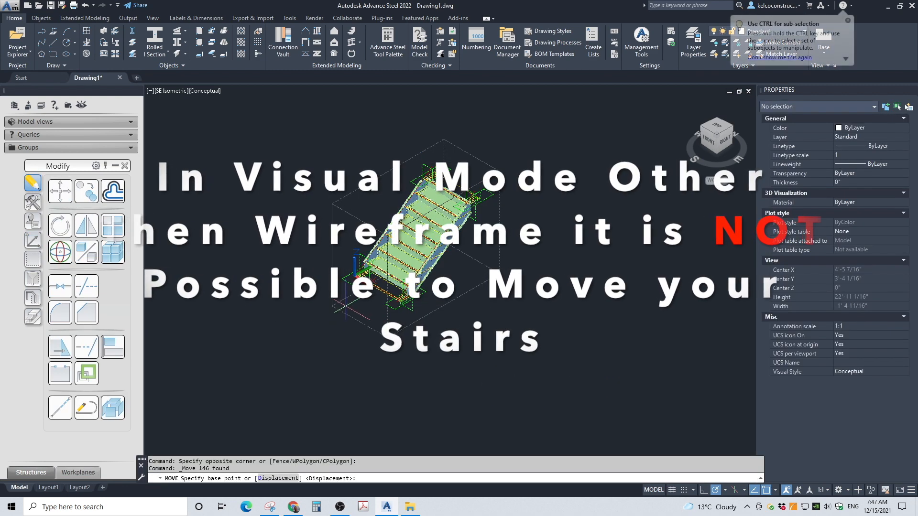
scroll(357, 290, up, 2)
scroll(358, 290, up, 6)
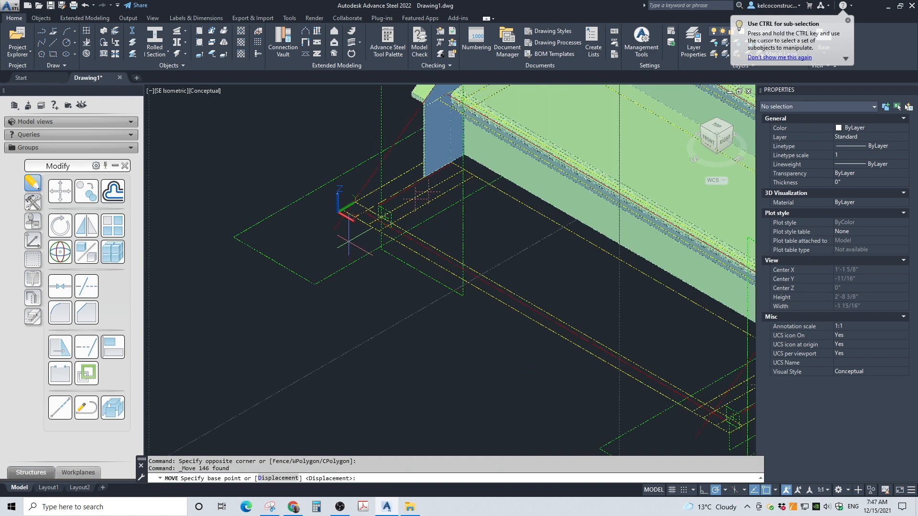
scroll(396, 186, down, 2)
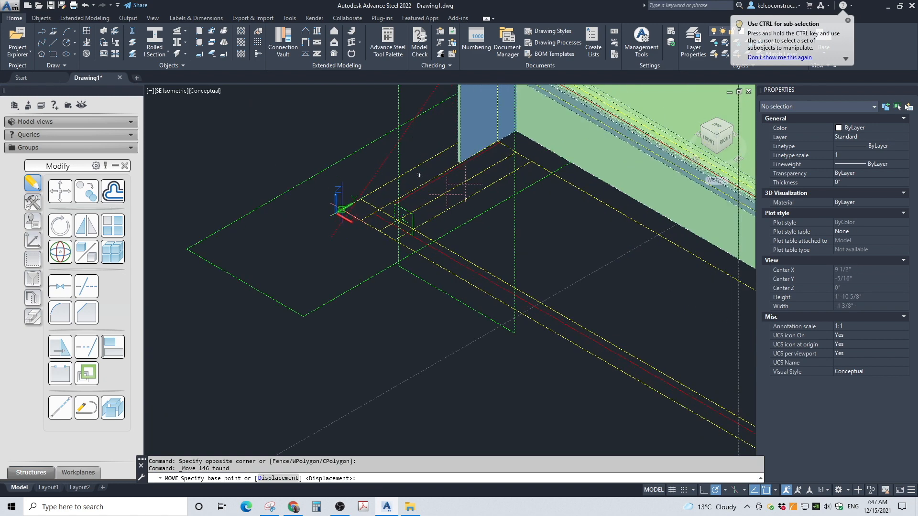
click(343, 209)
scroll(348, 205, down, 5)
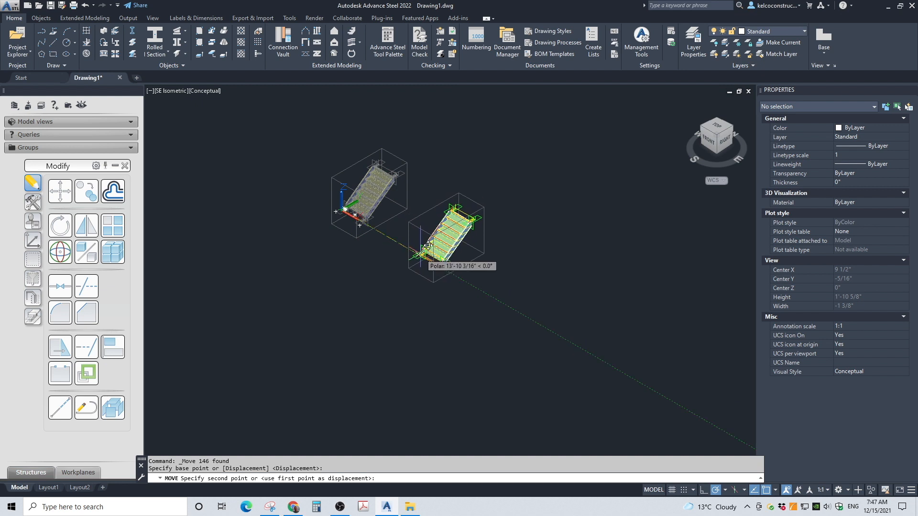
click(420, 254)
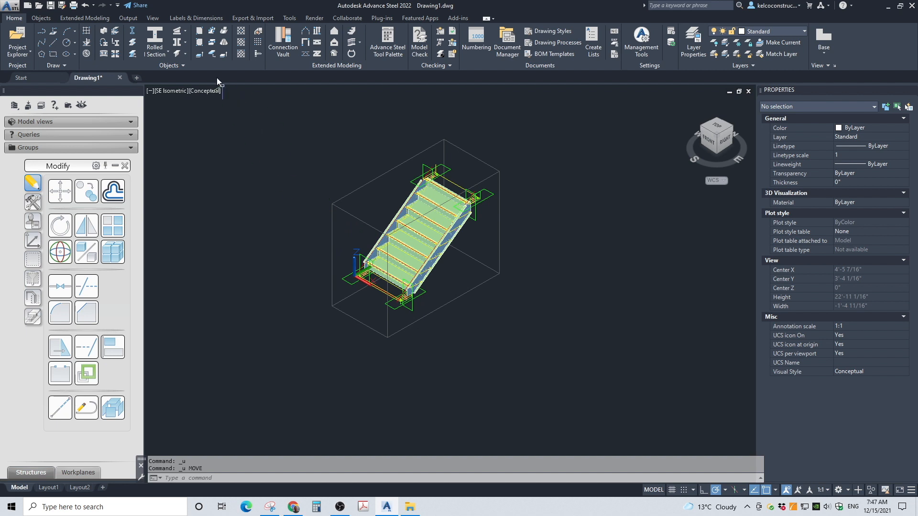
Step: Switch the visual style to 2D Wireframe and move the entire stair from its lower front corner along the positive X axis
click(208, 93)
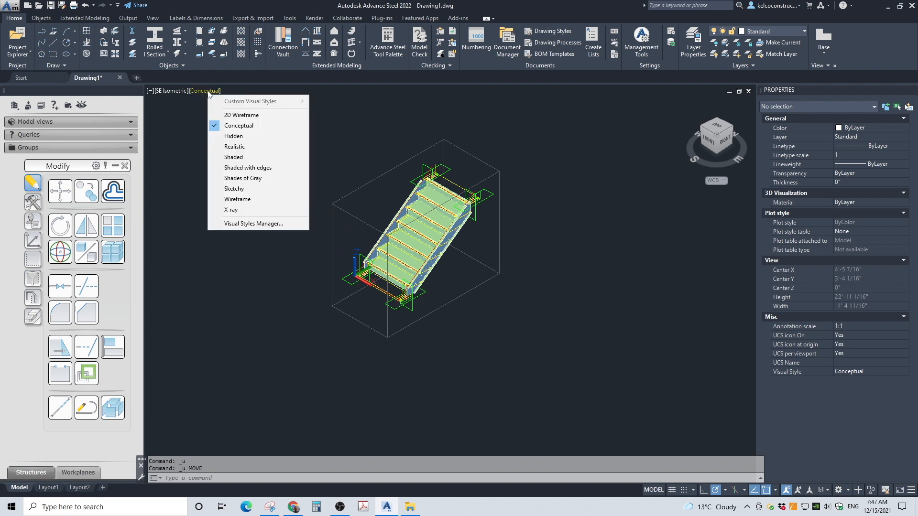
click(234, 113)
click(251, 117)
click(591, 421)
click(61, 191)
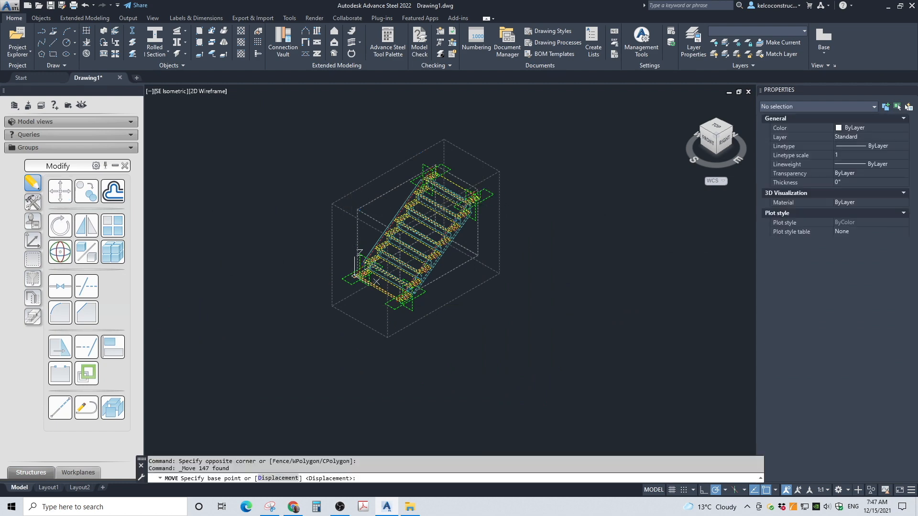
click(352, 282)
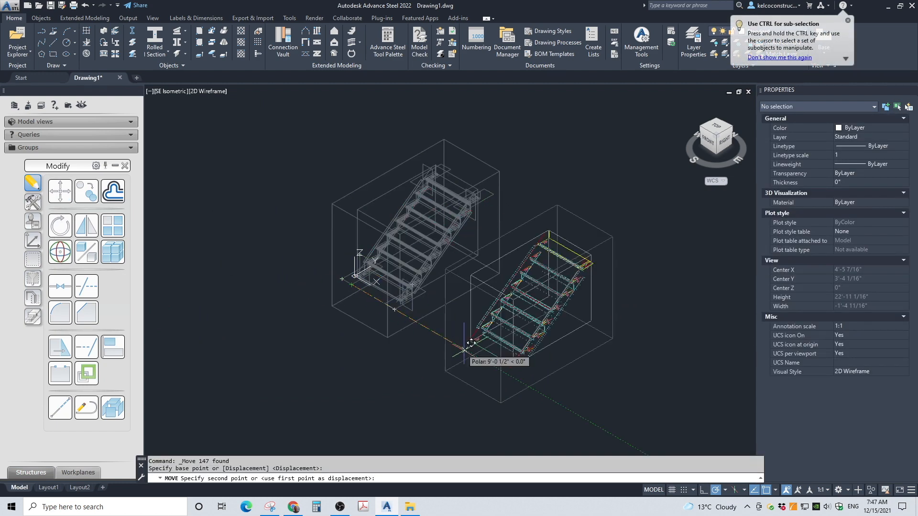
click(459, 363)
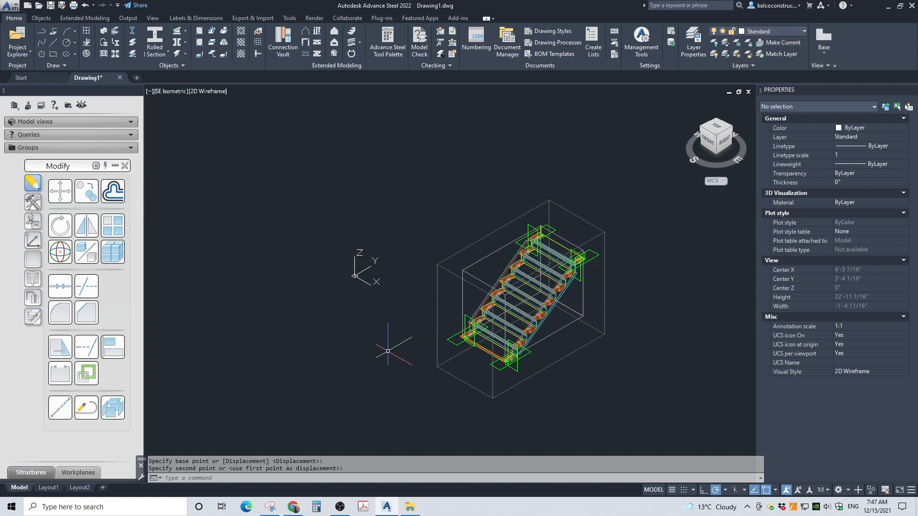
Step: Undo the stair move and set the visual style back to Conceptual
key(ctrl+z)
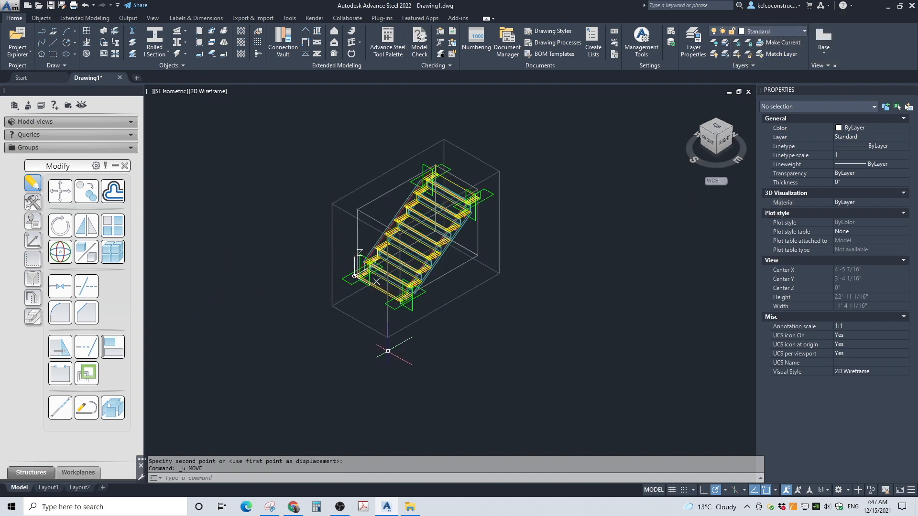
click(212, 94)
click(225, 125)
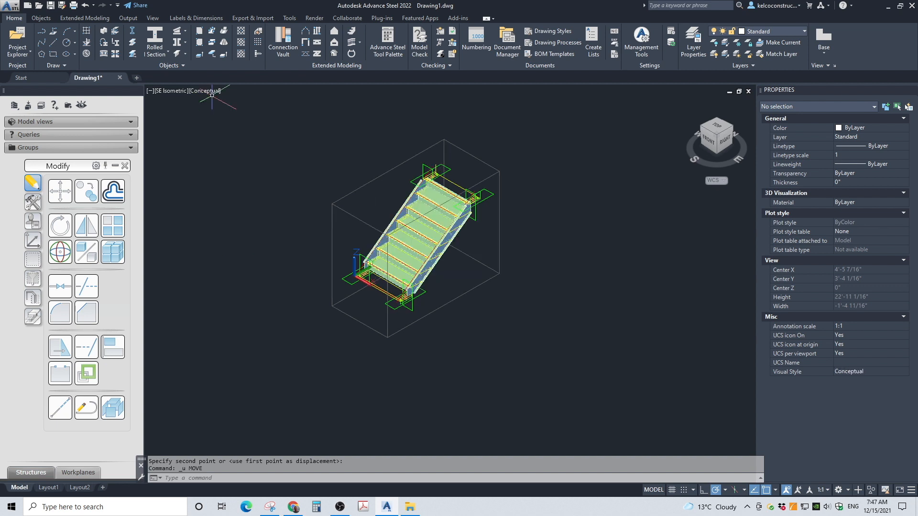